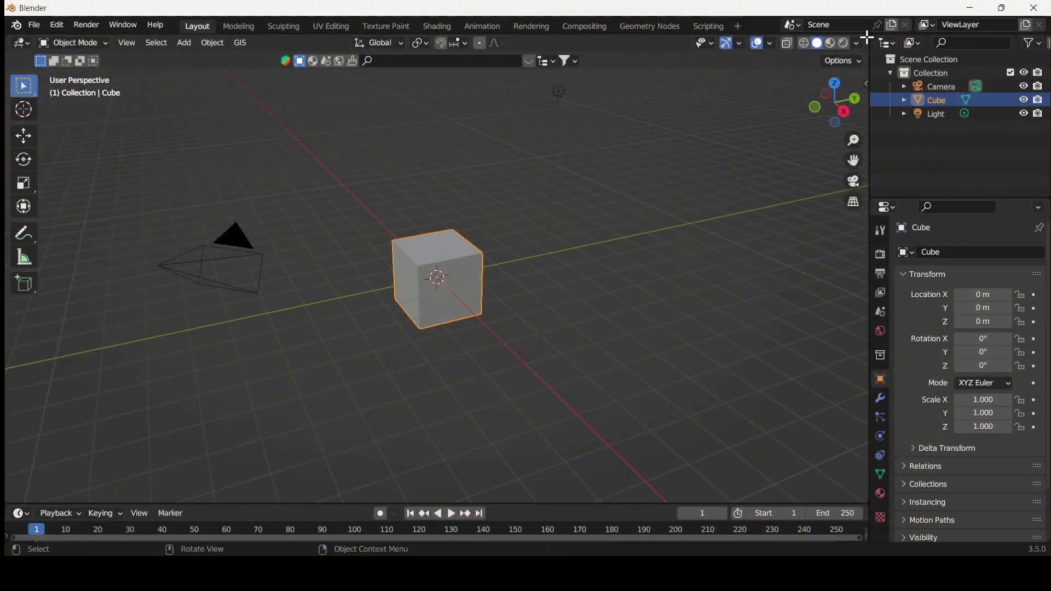
Split the 3D viewport side by side into two areas and turn on the Screencast Keys display.
drag(866, 37, 340, 38)
key(n)
click(330, 249)
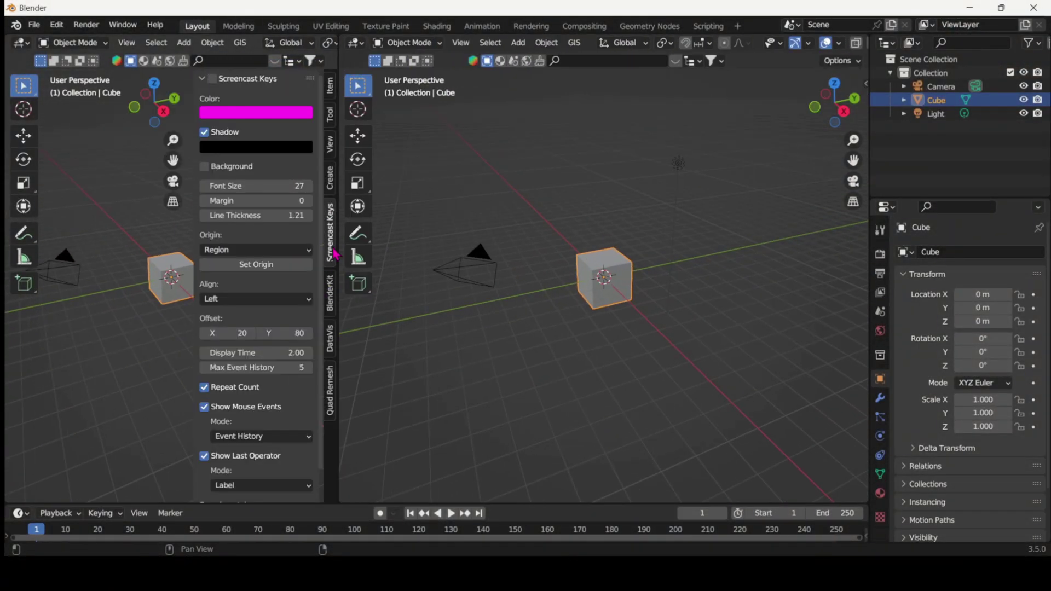
key(n)
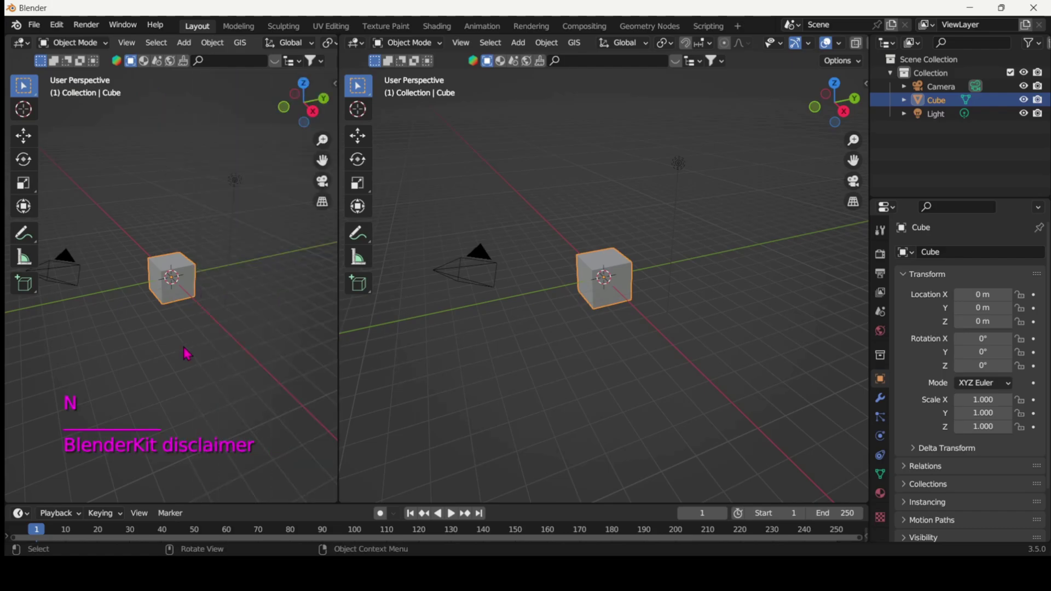
Change the second 3D viewport area into a Geometry Node Editor.
click(356, 43)
click(429, 138)
key(n)
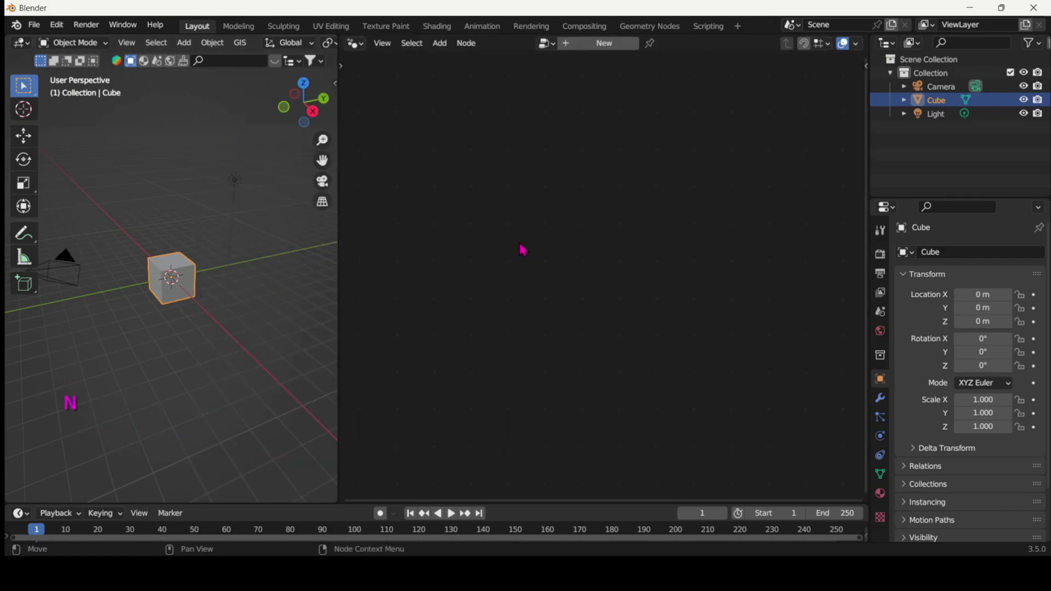
Import the data file fr.csv with Spreadsheet Import.
click(34, 25)
mouse_move(88, 209)
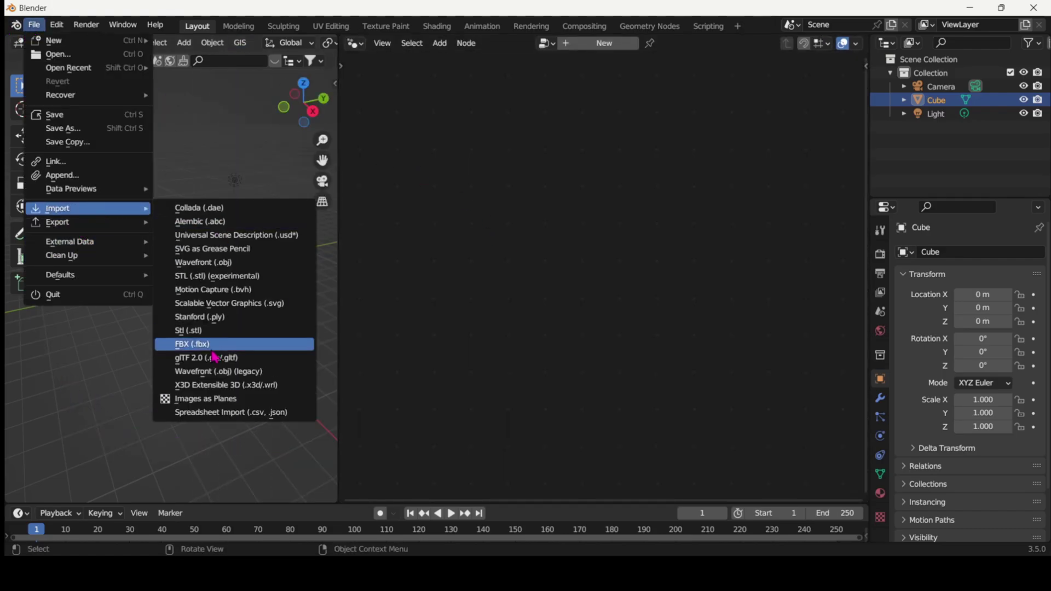
click(226, 413)
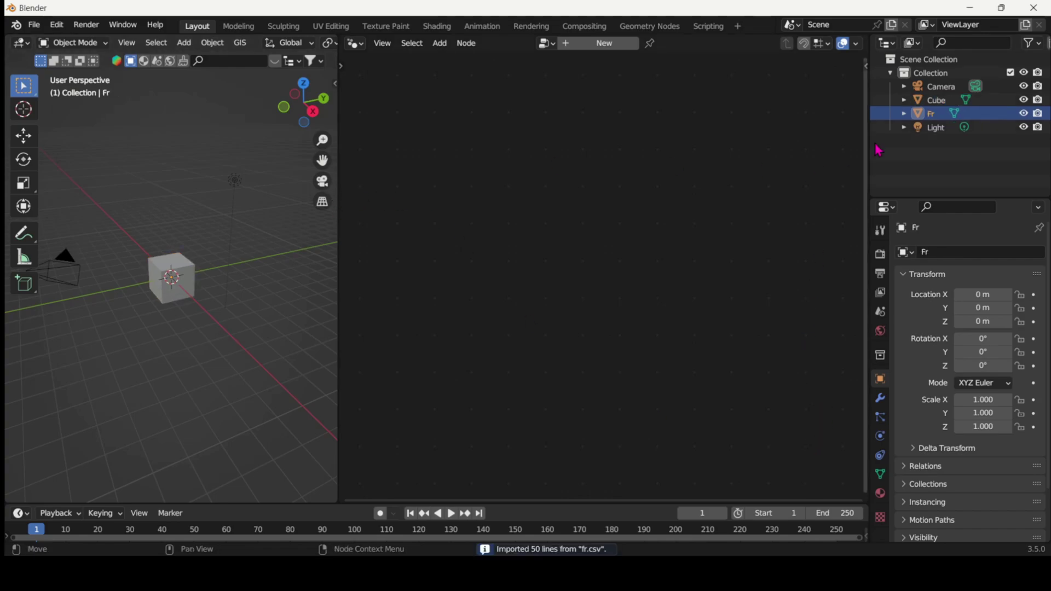
Delete the default cube from the scene.
click(197, 280)
key(x)
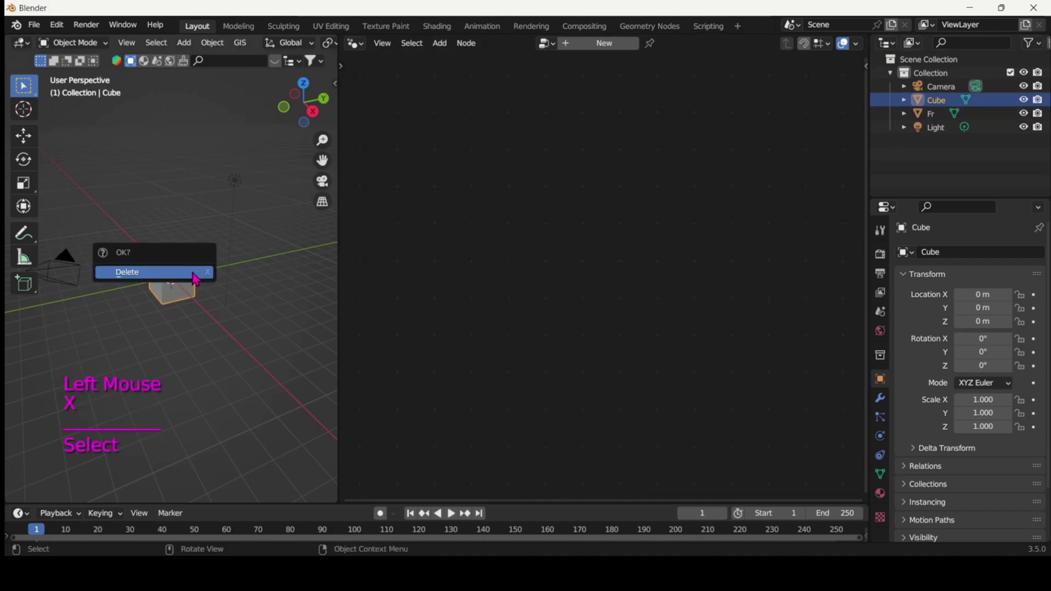
click(197, 276)
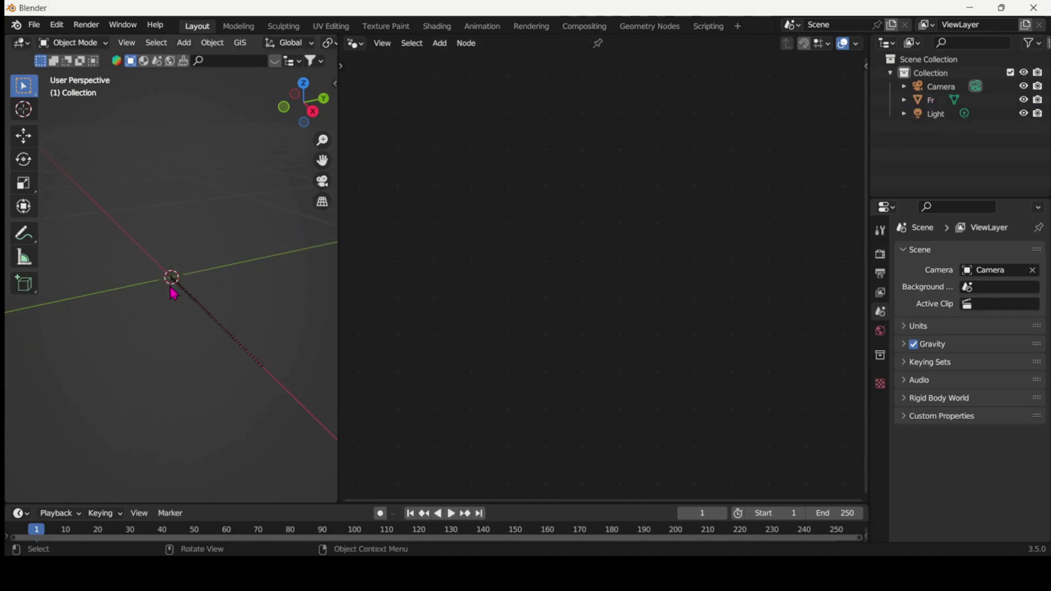
Select the imported Fr point object, inspect its points and create a new geometry node tree for it.
click(221, 333)
middle_drag(230, 359, 230, 359)
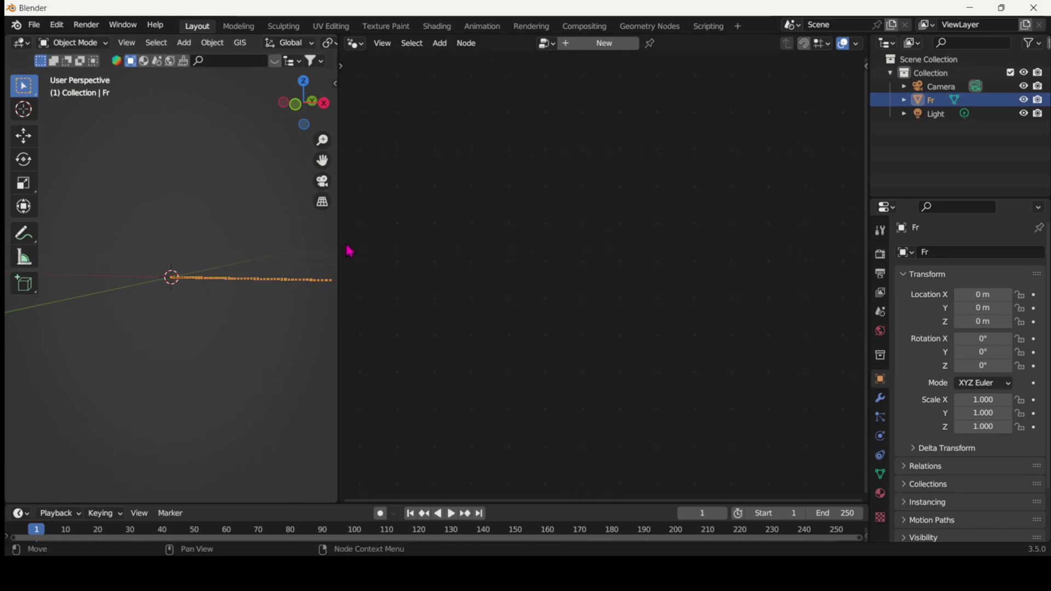
drag(338, 244, 649, 241)
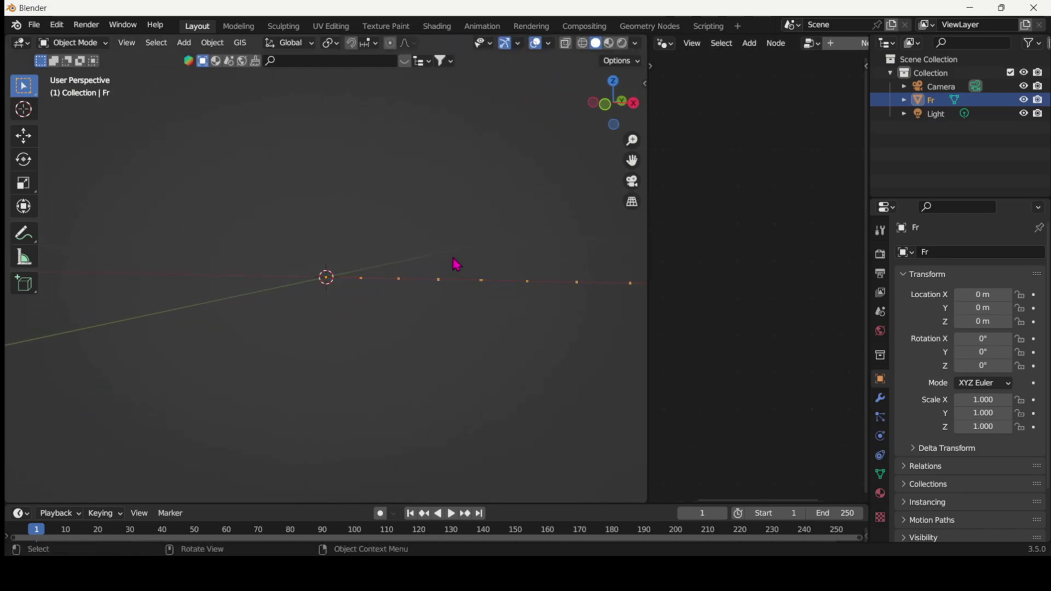
middle_drag(458, 264, 457, 264)
drag(655, 281, 304, 164)
click(550, 43)
middle_drag(391, 386, 473, 286)
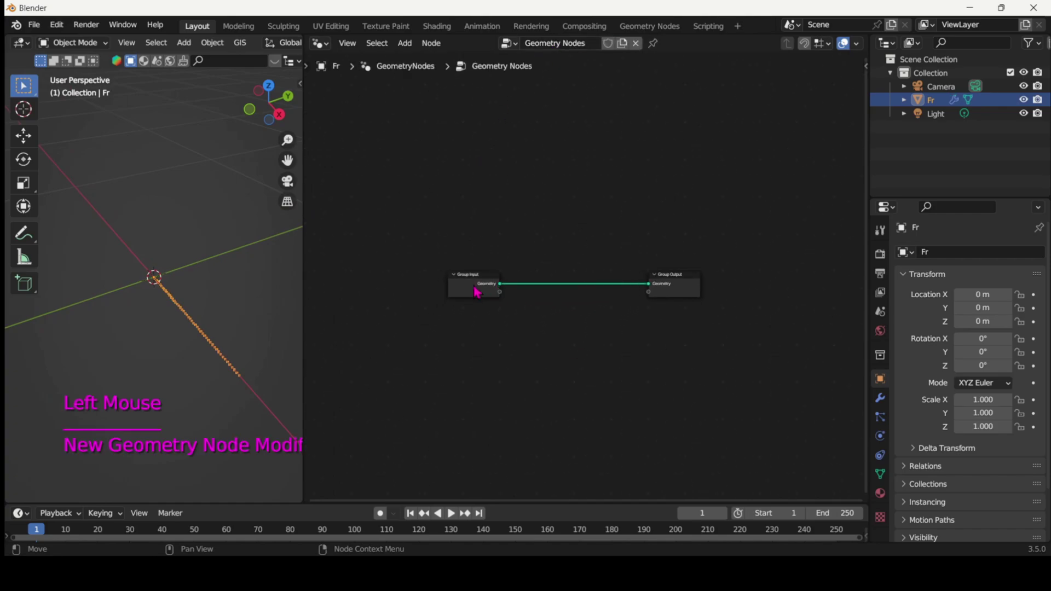
Spread the group nodes apart and insert a Set Position node between Group Input and Group Output.
drag(471, 270, 403, 278)
middle_drag(461, 295, 438, 237)
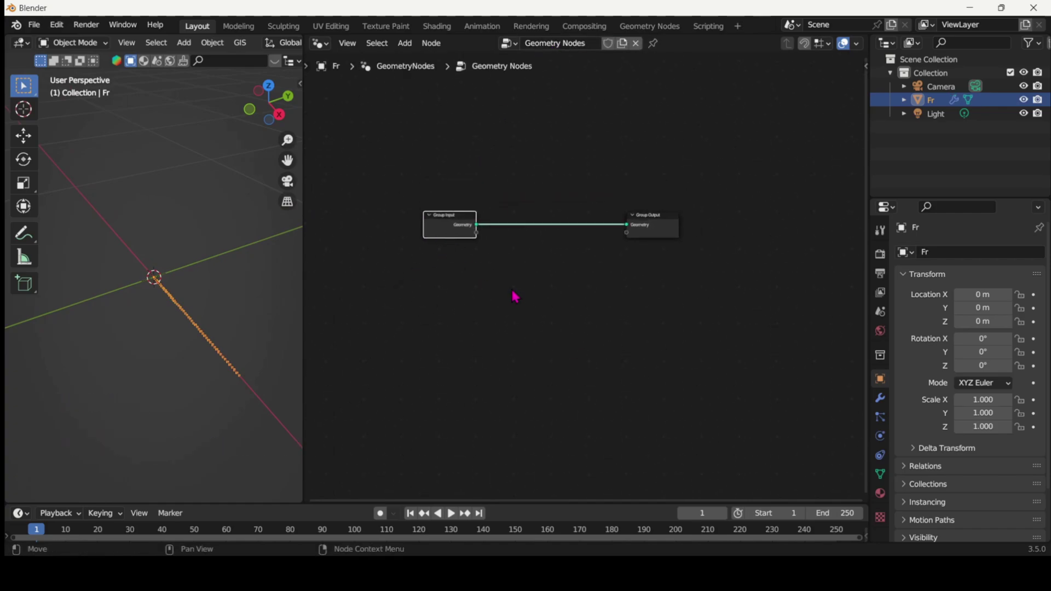
scroll(512, 290, up, 8)
middle_drag(512, 290, 576, 312)
key(shift+a)
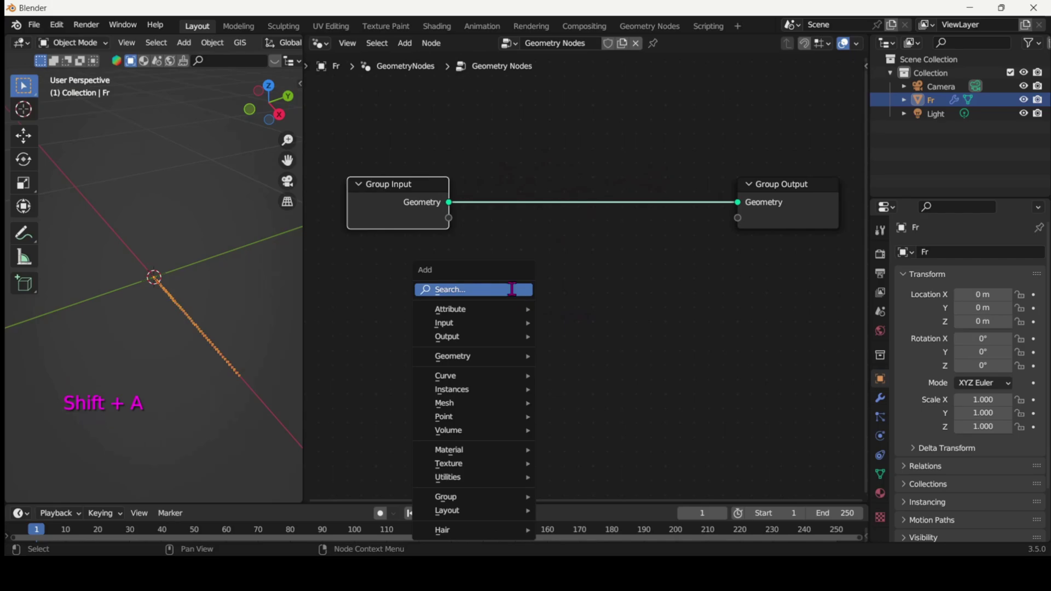
text(set)
key(Down)
key(Down)
key(Return)
click(509, 245)
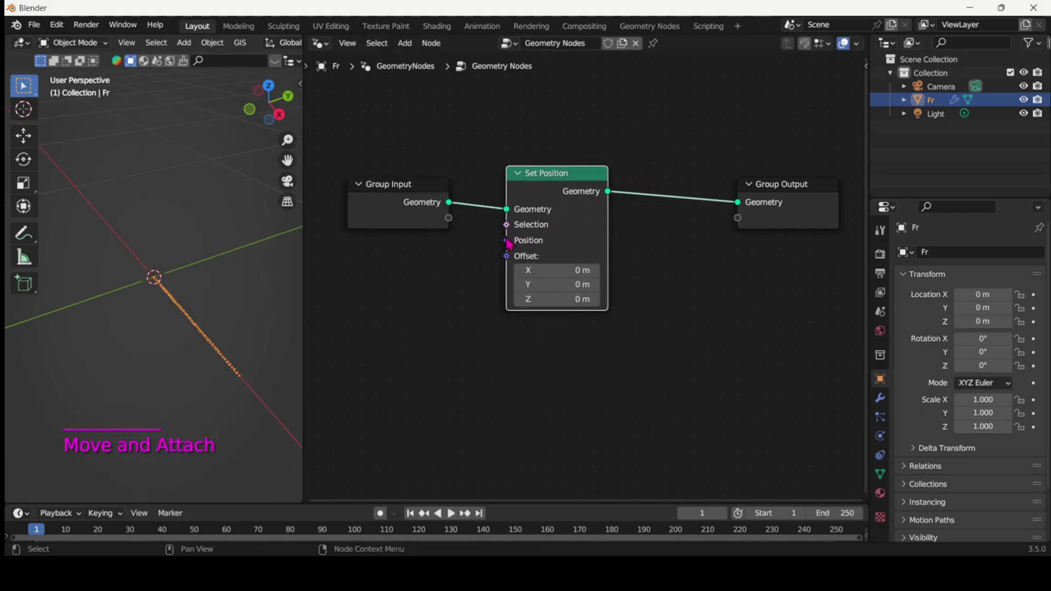
Add a Combine XYZ node and connect its Vector output to the Position input of Set Position.
drag(507, 241, 430, 310)
text(combine)
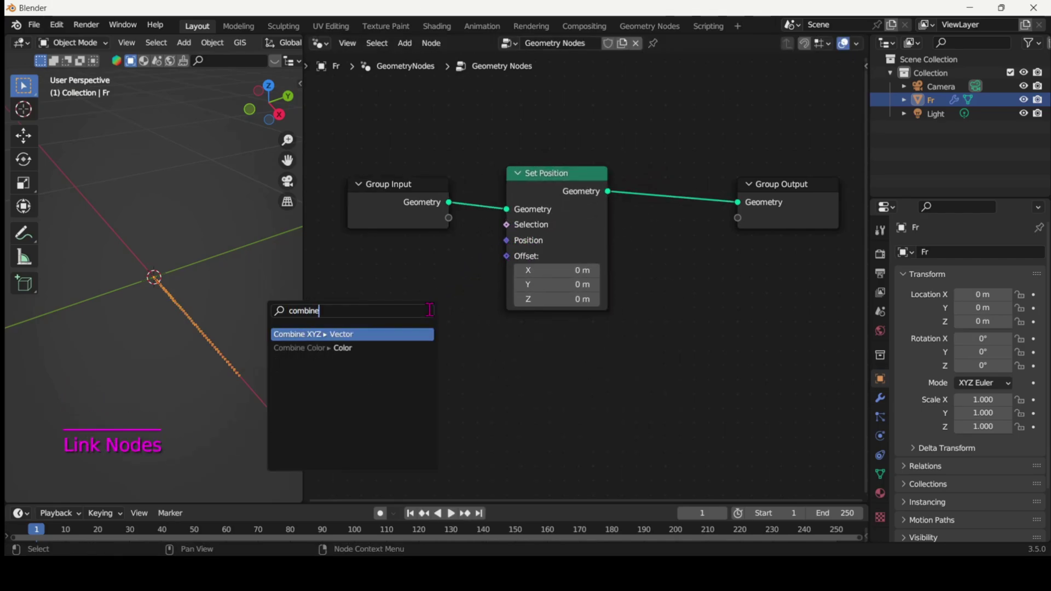
key(Return)
click(463, 315)
middle_drag(514, 364, 696, 332)
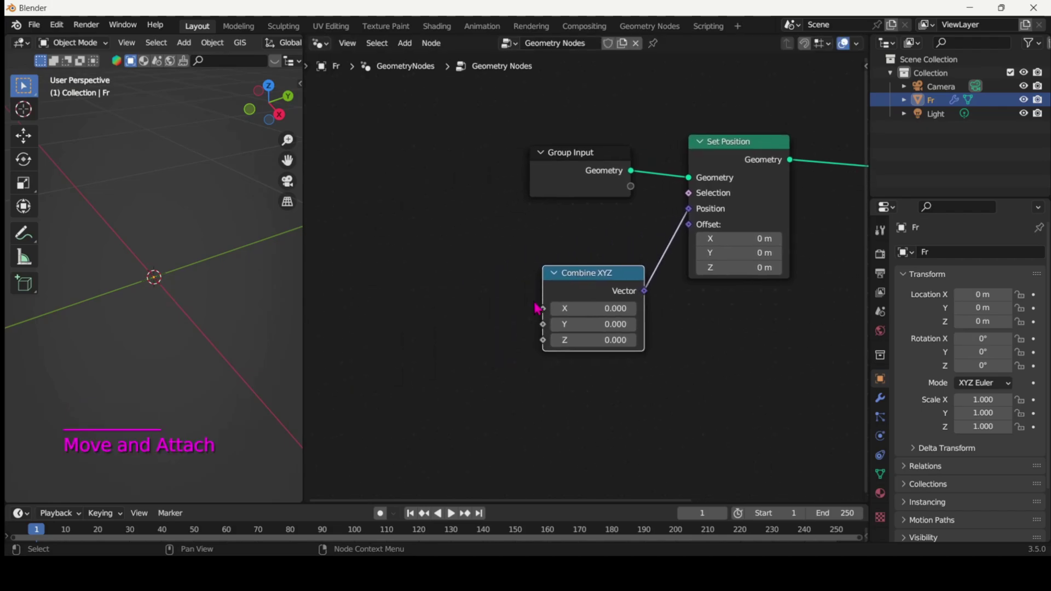
Add two float Named Attribute nodes and connect them to the X and Y inputs of Combine XYZ.
drag(543, 310, 317, 284)
text(named)
key(Return)
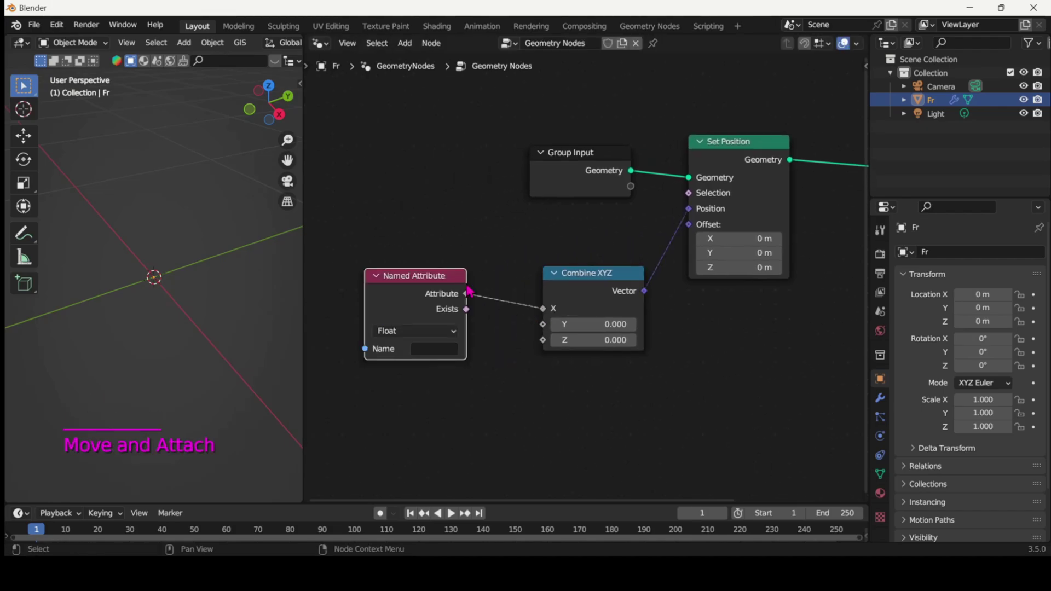
drag(544, 324, 443, 421)
text(named)
key(Return)
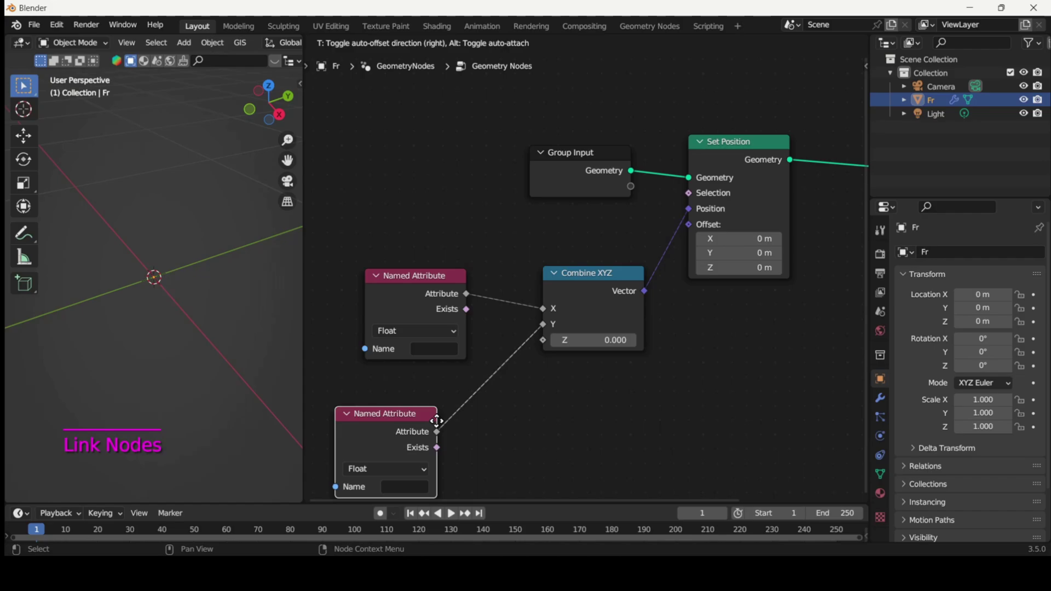
click(464, 383)
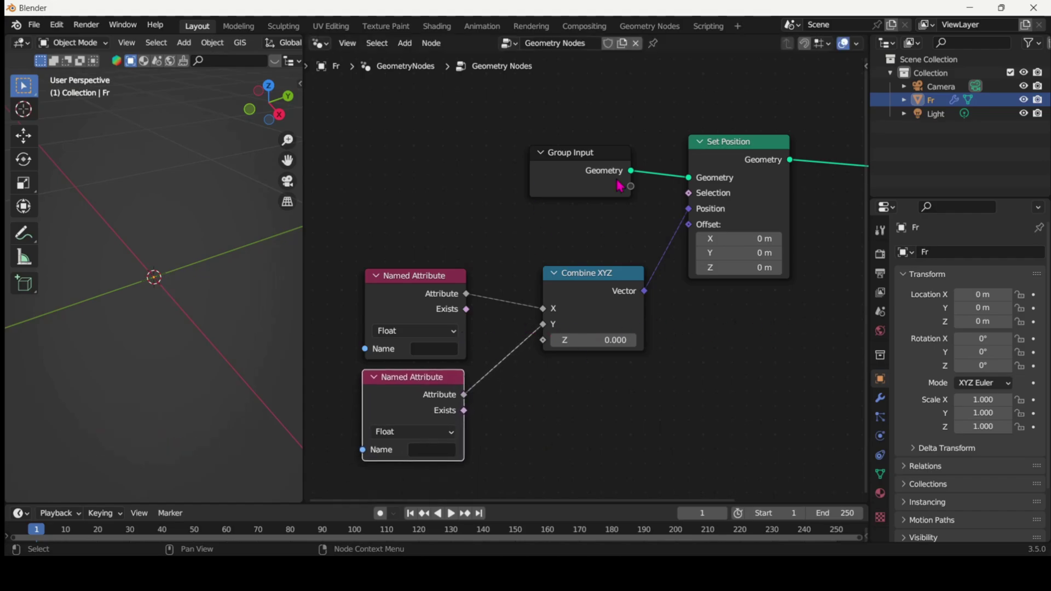
Assign the lng attribute to the node feeding X and the lat attribute to the node feeding Y.
click(444, 349)
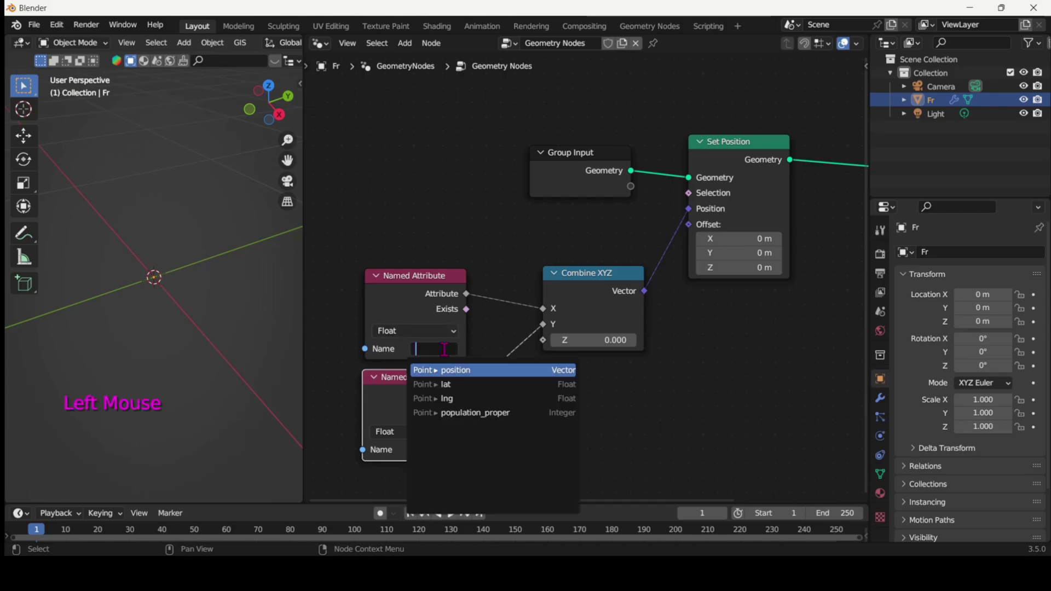
click(446, 398)
click(431, 452)
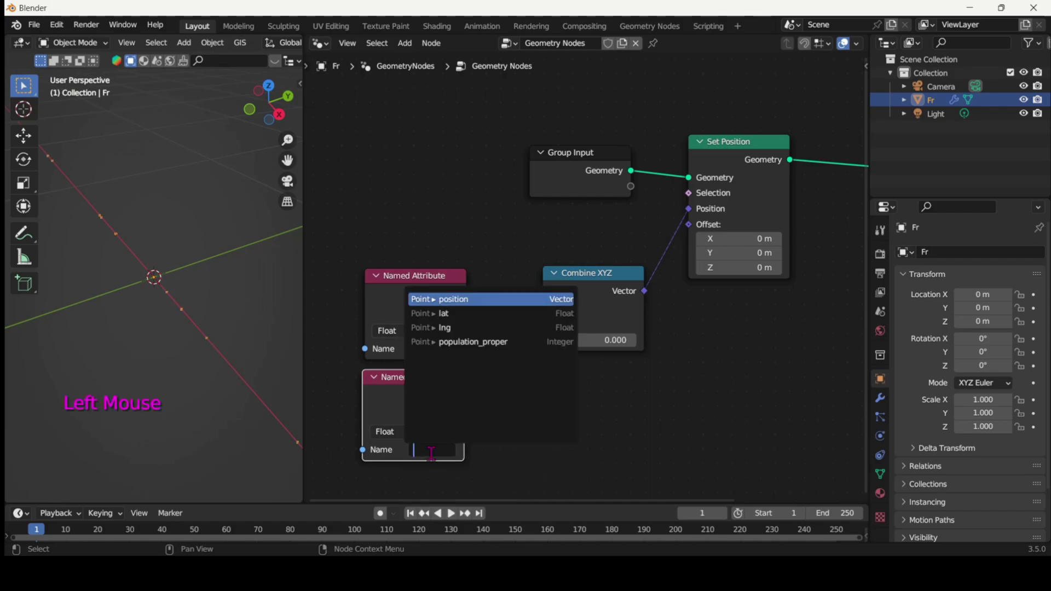
click(444, 313)
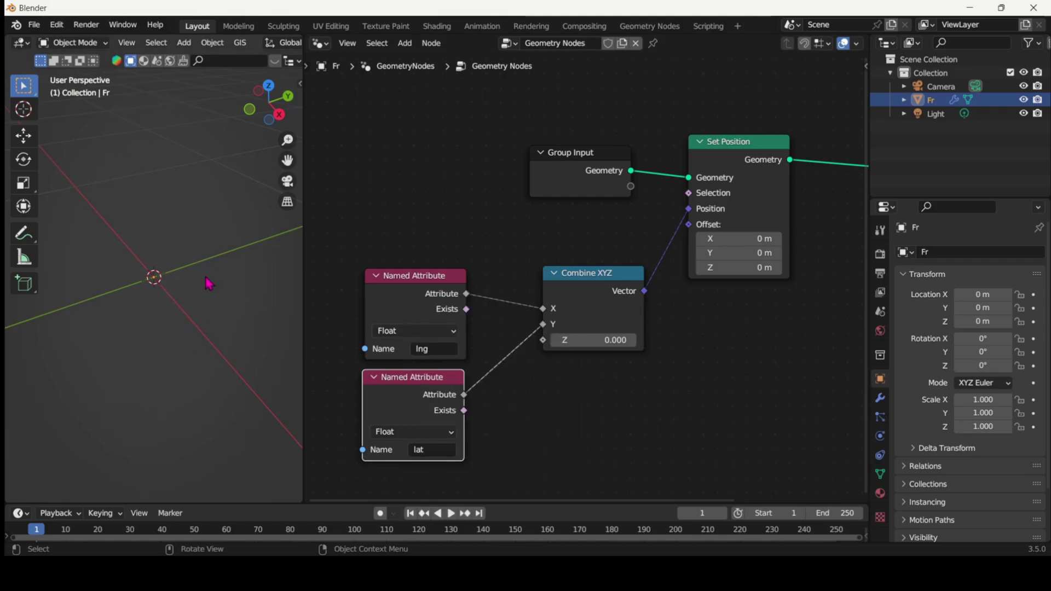
scroll(209, 283, left, 5)
scroll(781, 359, right, 3)
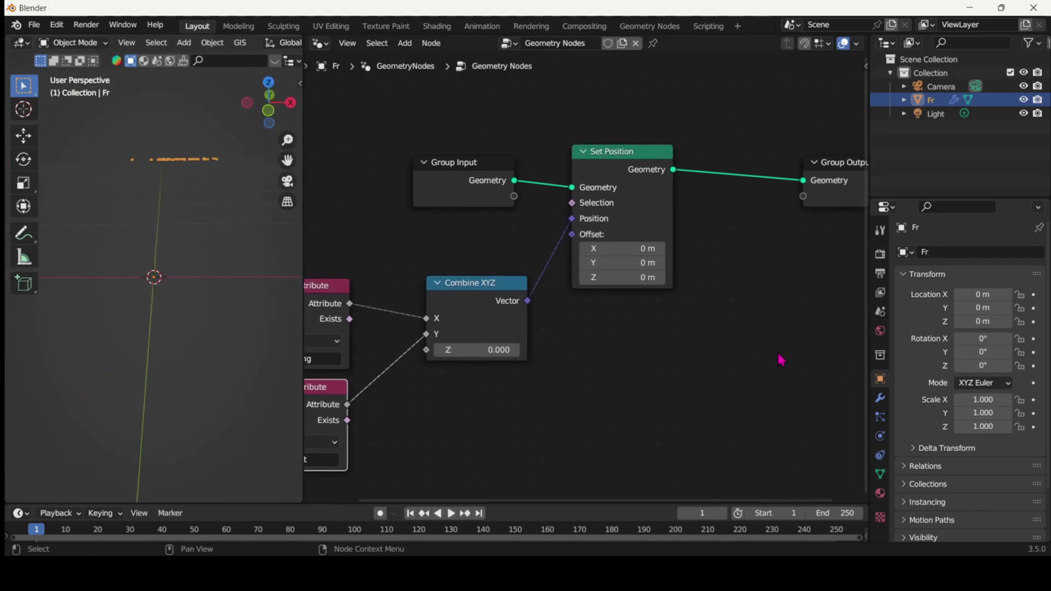
Move Group Output aside and insert a Transform Geometry node after Set Position.
middle_drag(782, 359, 683, 369)
drag(728, 171, 802, 154)
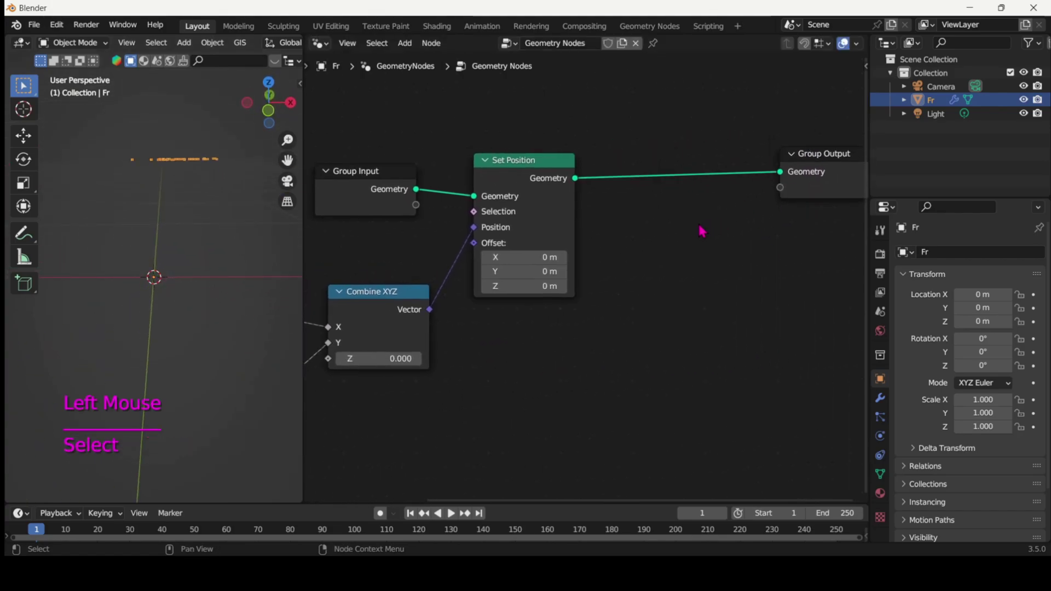
key(shift+a)
text(trans)
key(Return)
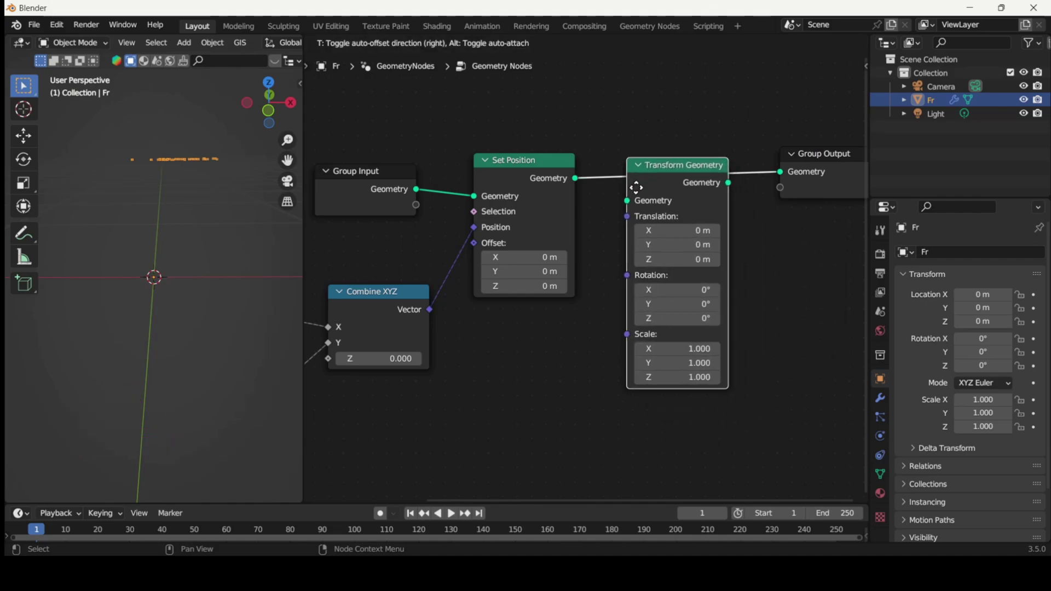
click(642, 171)
Set the Transform Geometry scale to 10 on all axes and its translation to X -23.5 m and Y -488 m.
drag(681, 333, 730, 360)
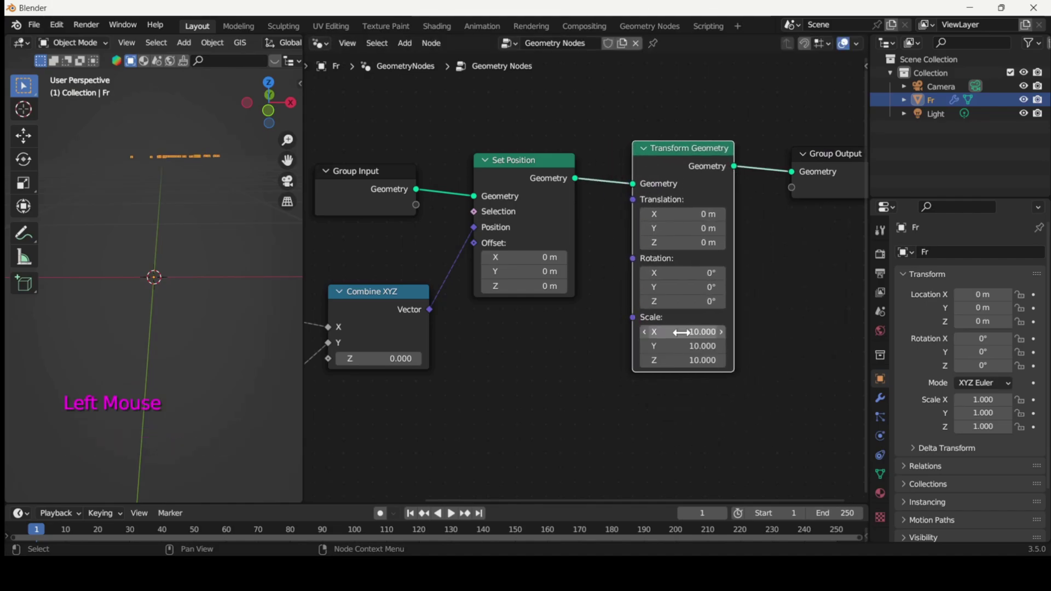
mouse_move(683, 229)
mouse_down()
mouse_move(630, 229)
mouse_move(682, 228)
mouse_up()
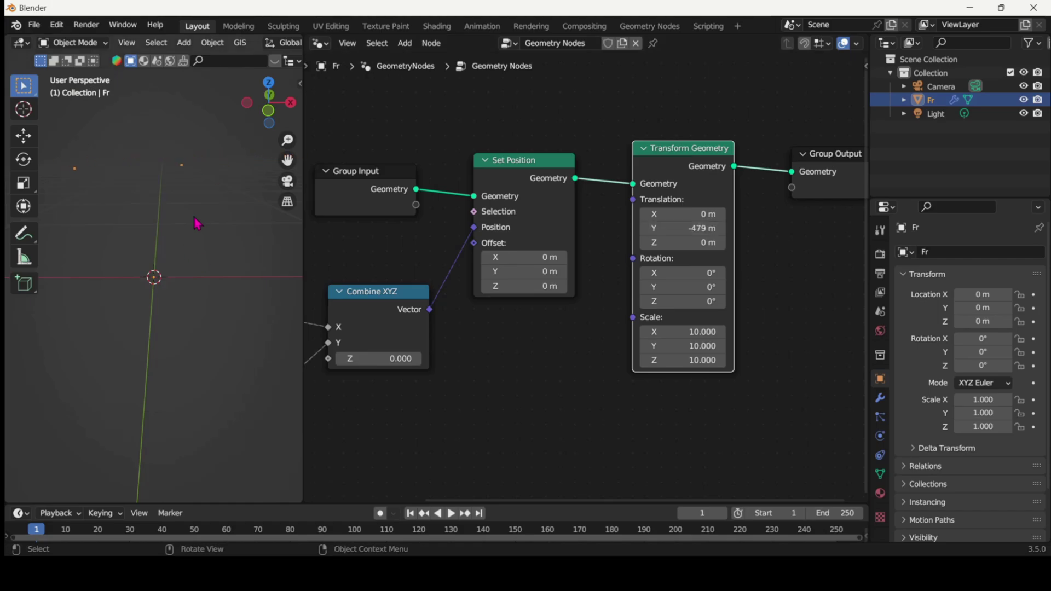
scroll(197, 223, down, 3)
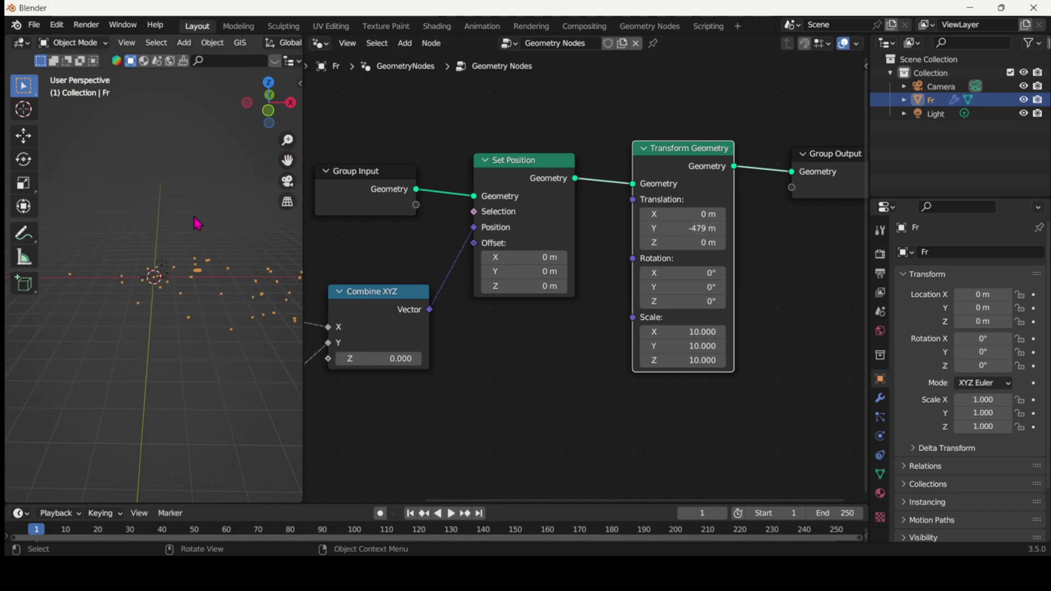
middle_drag(197, 223, 197, 290)
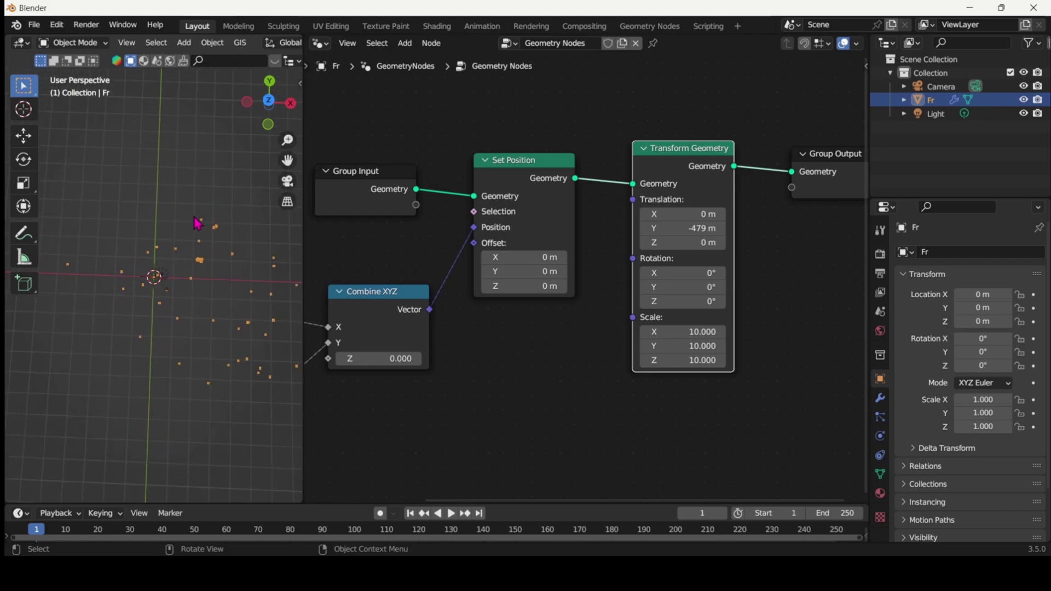
drag(296, 161, 248, 143)
mouse_move(688, 214)
mouse_down()
mouse_move(683, 228)
mouse_move(685, 214)
mouse_up()
click(683, 214)
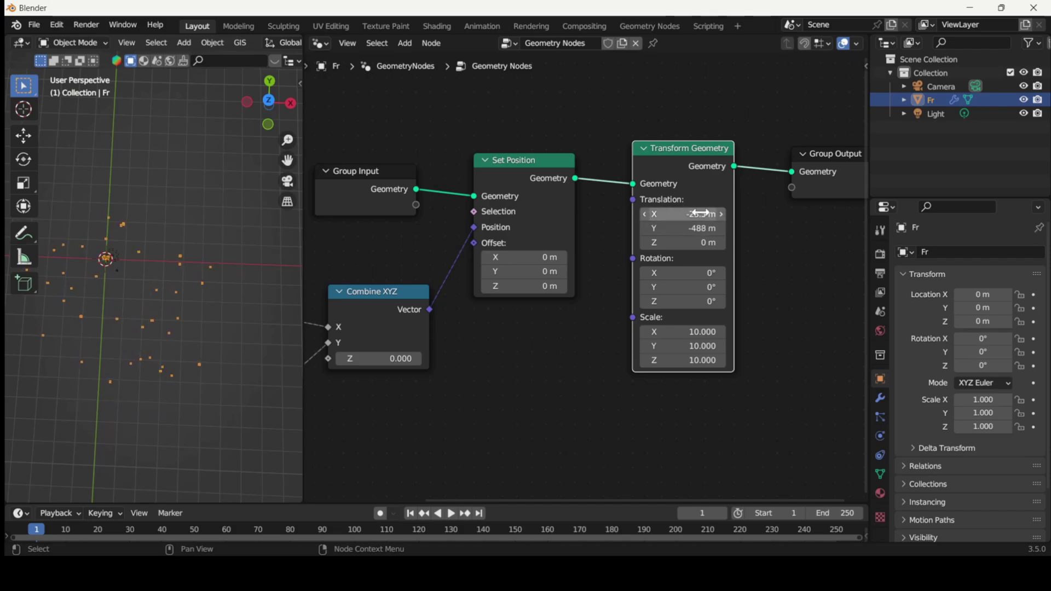
Switch the 3D viewport to the top orthographic view and examine the layout of the points around the origin.
click(269, 103)
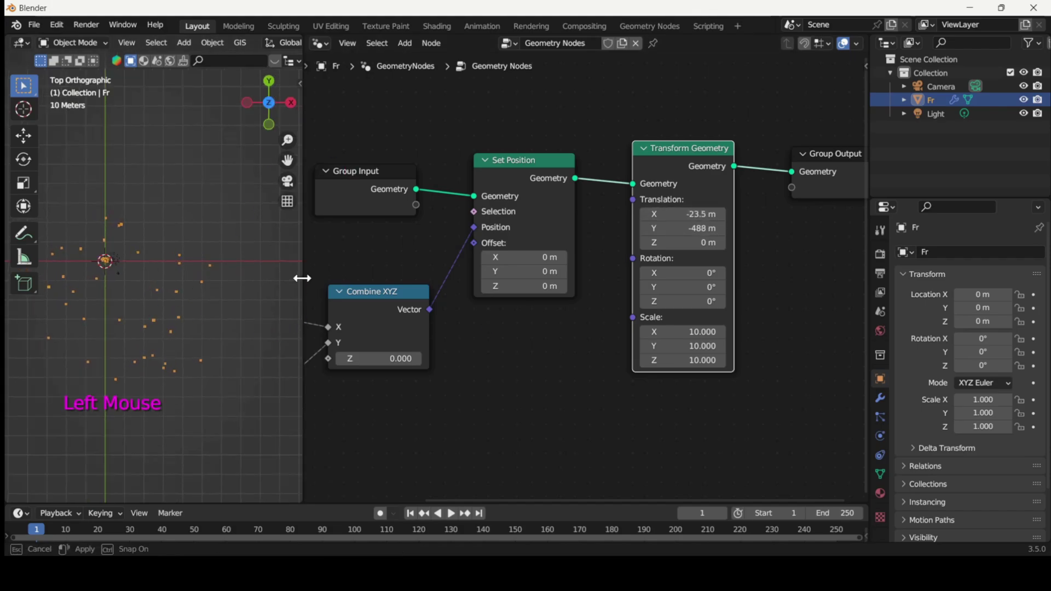
drag(301, 277, 580, 279)
scroll(263, 271, up, 3)
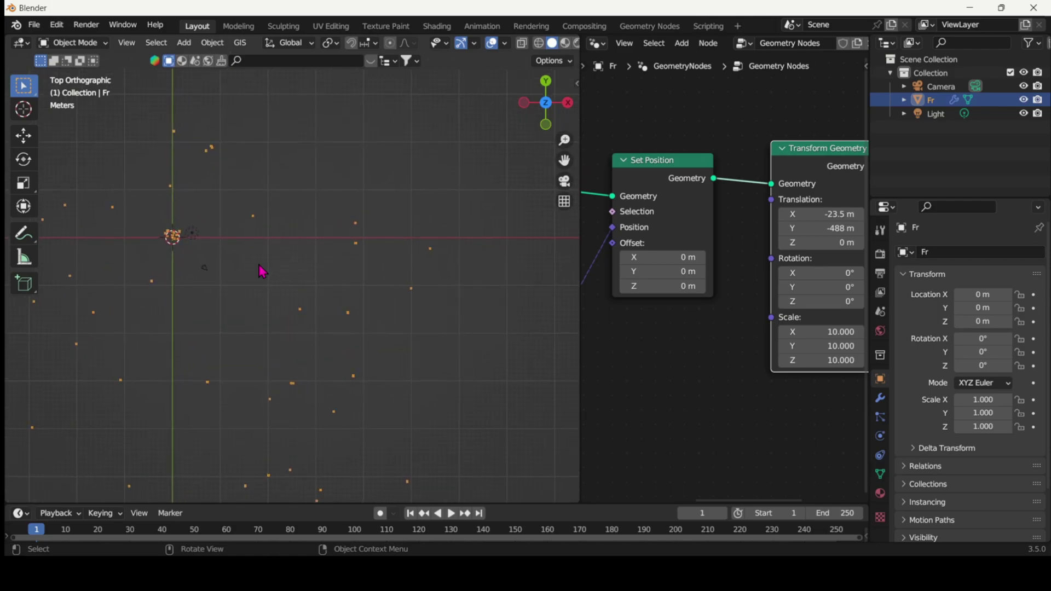
scroll(263, 271, down, 4)
drag(580, 356, 225, 377)
Make room before Group Output and insert an Instance on Points node after Transform Geometry.
ctrl+scroll(445, 429, down, 3)
drag(680, 160, 813, 155)
scroll(617, 254, down, 2)
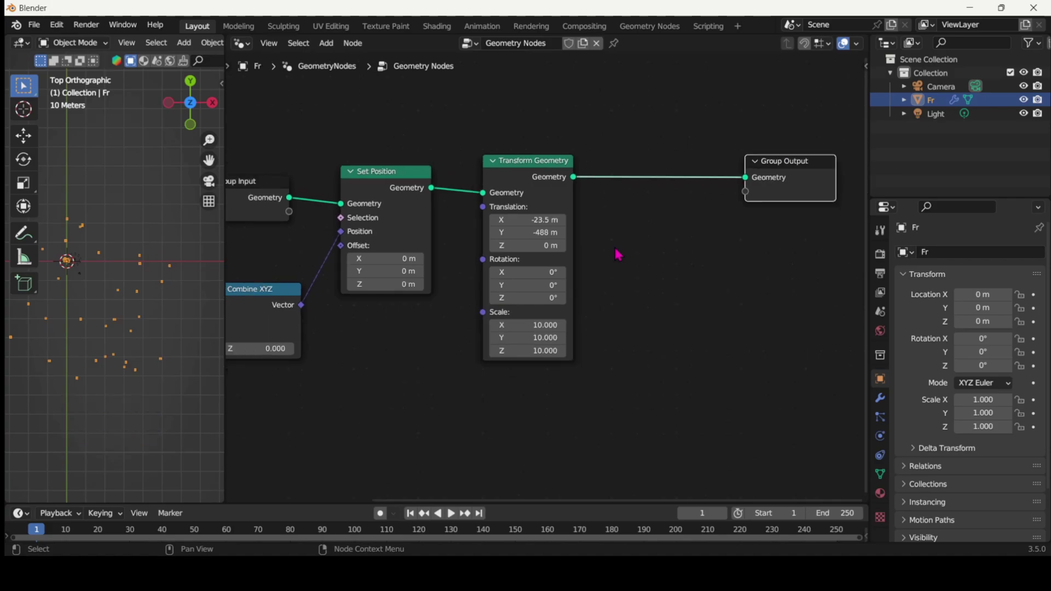
click(766, 182)
drag(765, 182, 843, 186)
key(shift+a)
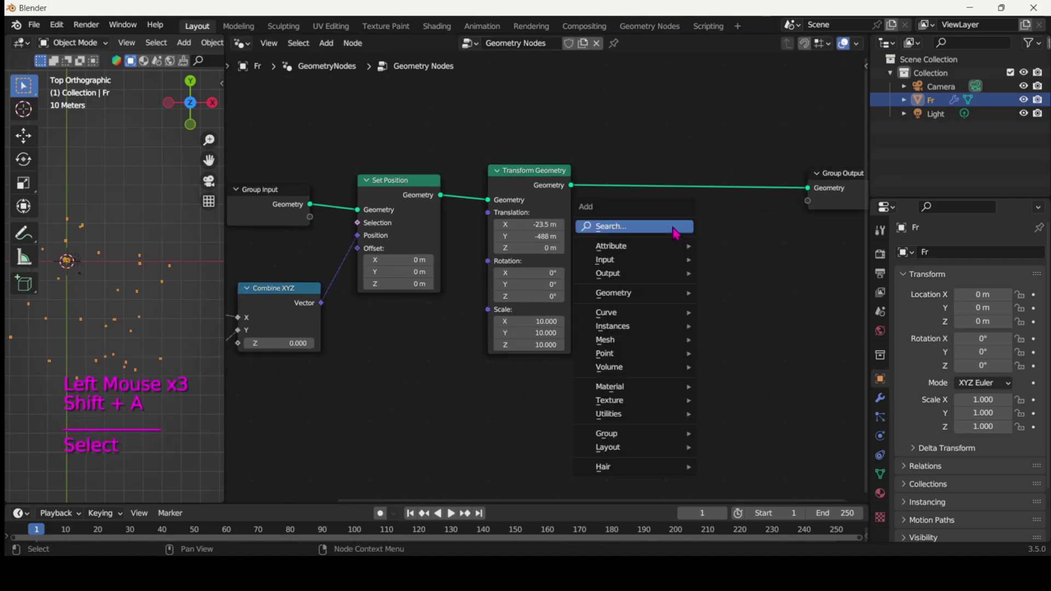
click(674, 227)
text(instance )
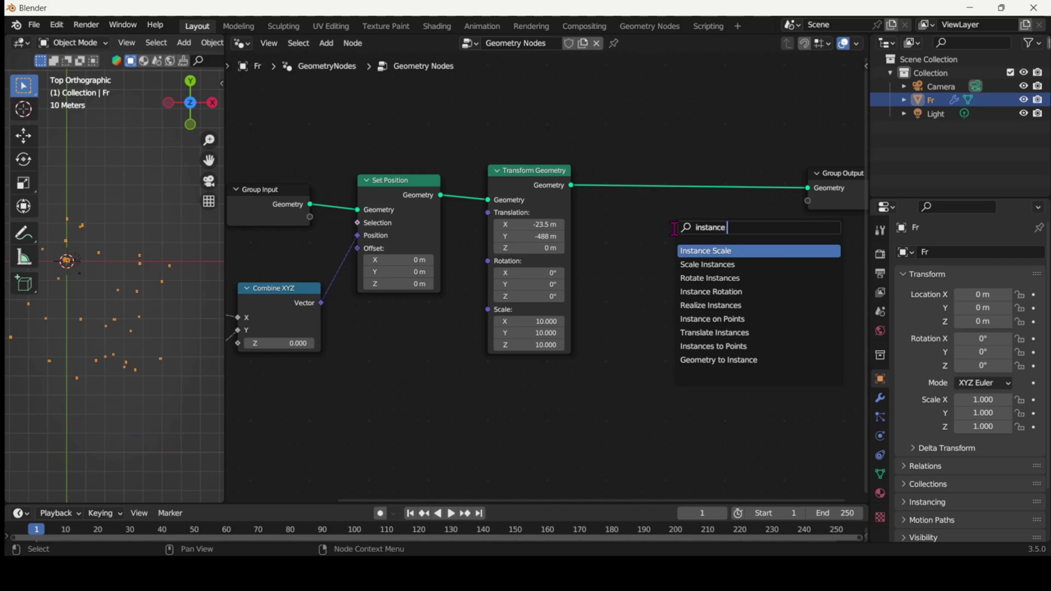
text(on)
key(Return)
click(660, 165)
mouse_move(612, 382)
middle_down()
mouse_move(641, 301)
mouse_move(628, 375)
middle_up()
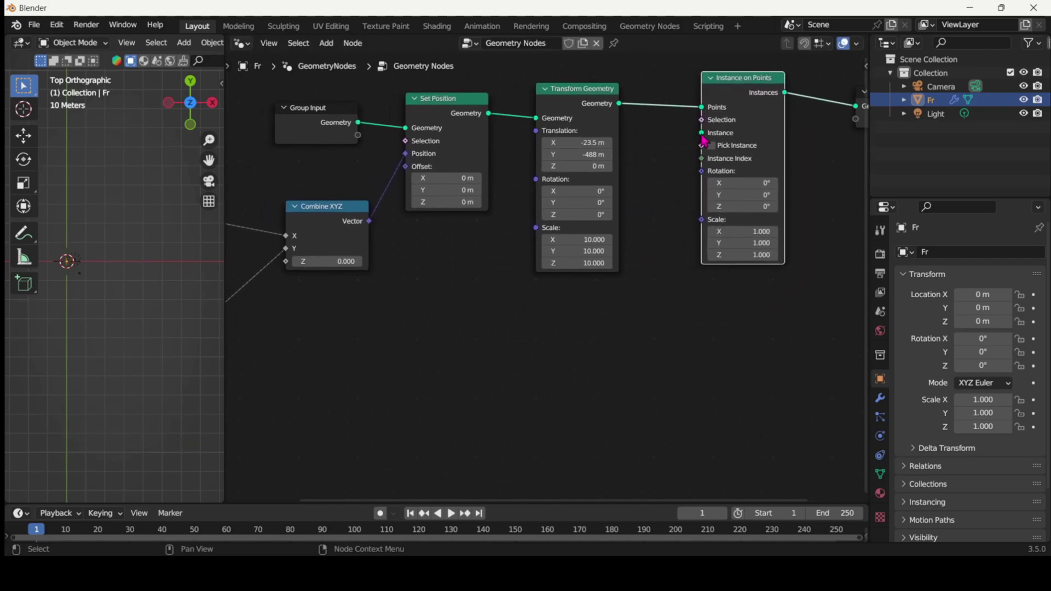
Add an Ico Sphere node below Transform Geometry, with its mesh feeding the Instance input of Instance on Points.
drag(704, 140, 576, 370)
click(535, 394)
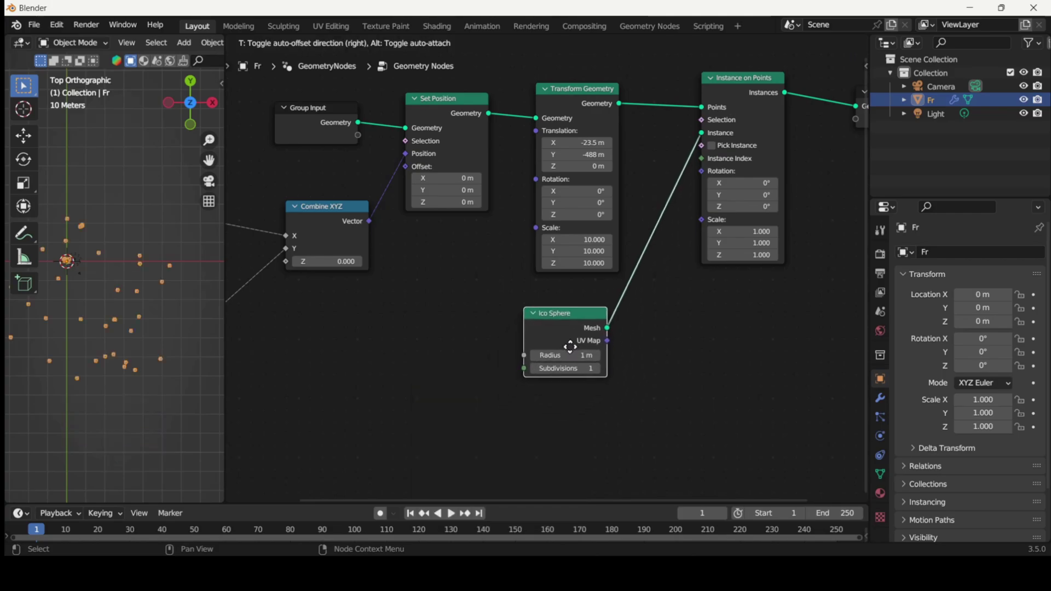
click(580, 324)
middle_drag(133, 333, 134, 333)
Set the Ico Sphere node's radius to 0.1 m.
click(582, 331)
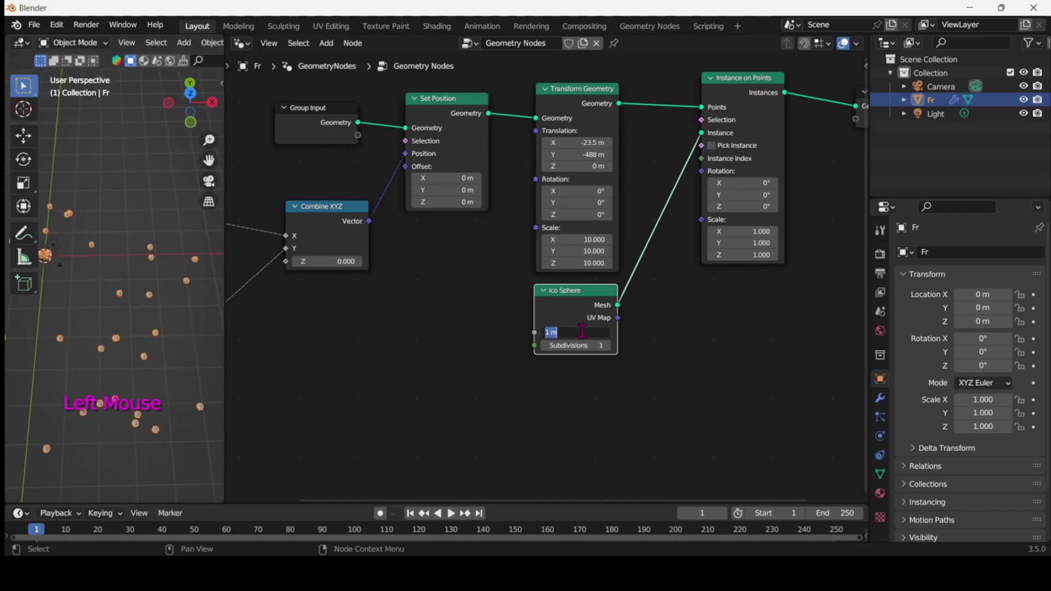
text(.1)
key(Return)
middle_drag(380, 341, 337, 331)
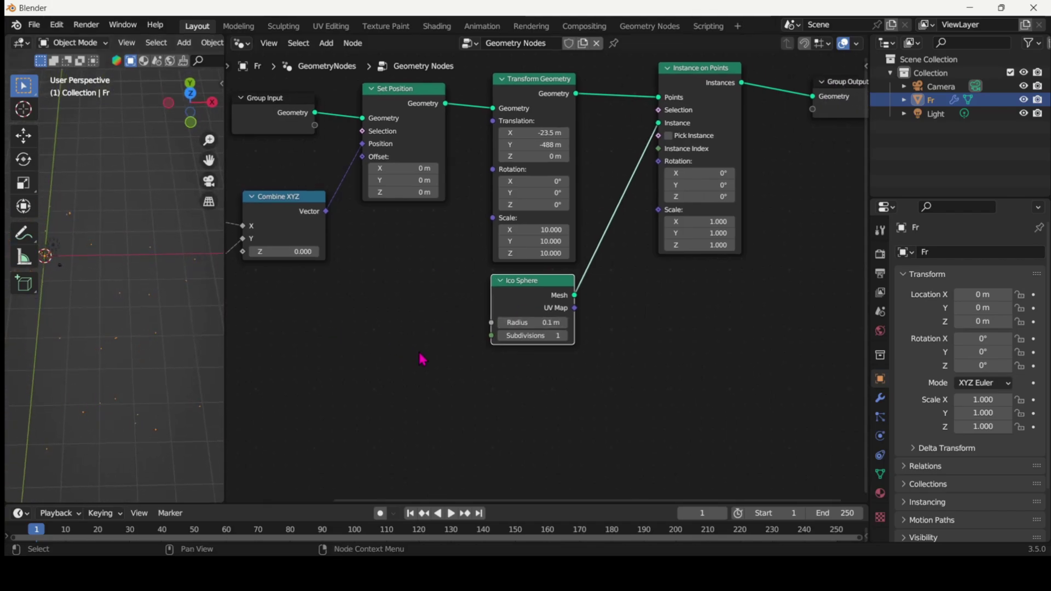
Add a Named Attribute node below Ico Sphere for the instance scale and set its data type to Integer.
drag(661, 216, 609, 371)
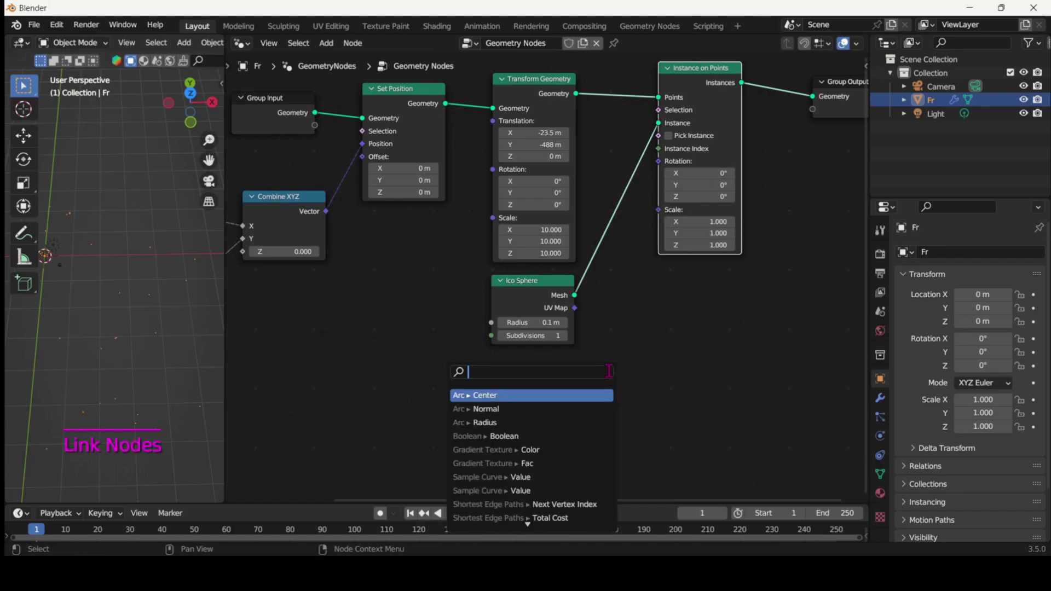
text(named)
key(Return)
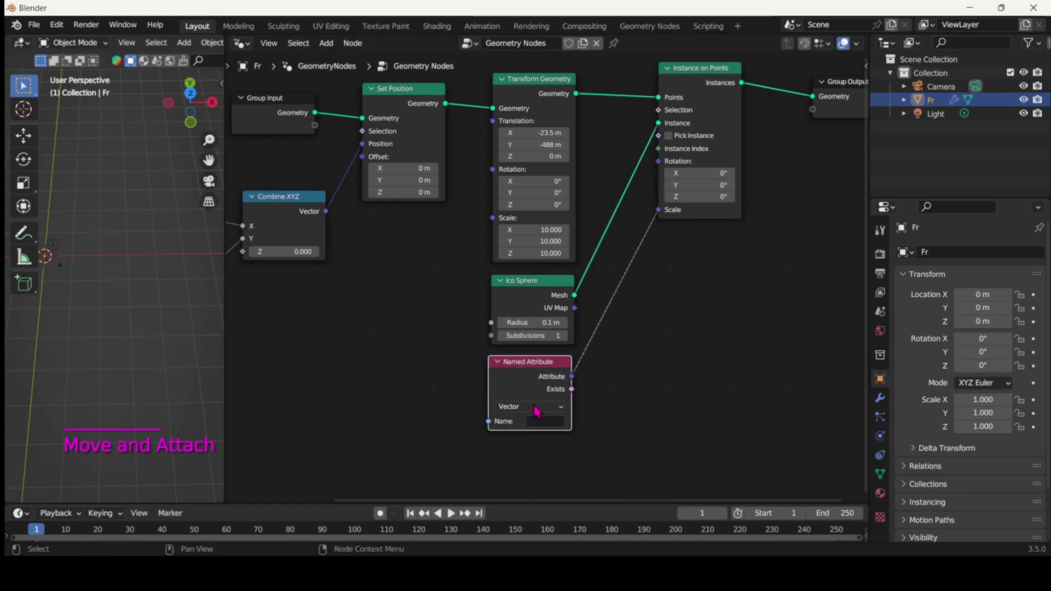
click(536, 412)
click(534, 433)
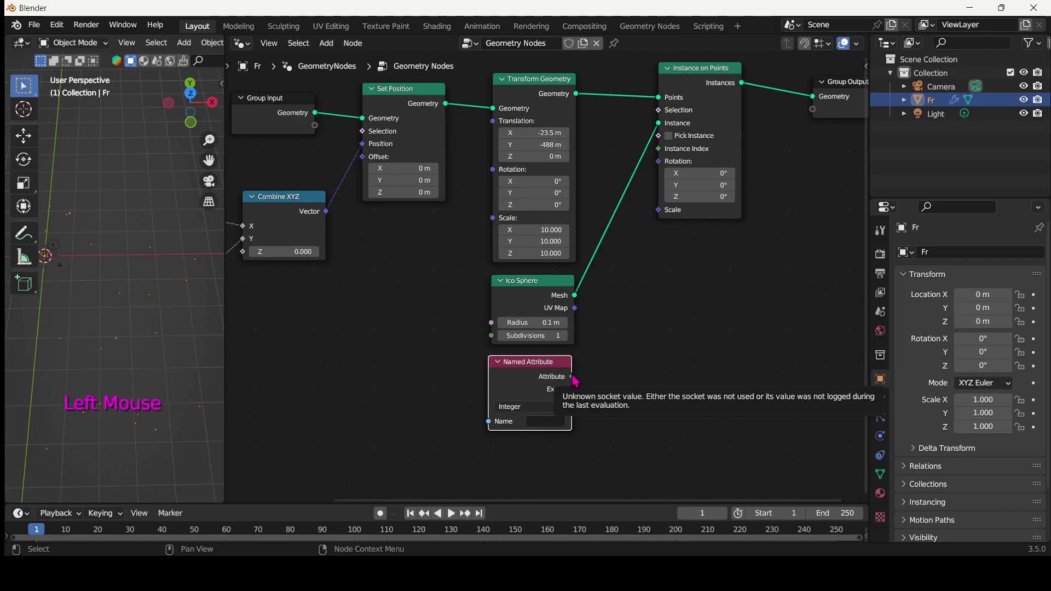
Connect the Named Attribute output to the Scale of Instance on Points and choose the population_proper attribute.
scroll(390, 376, left, 5)
scroll(390, 377, right, 5)
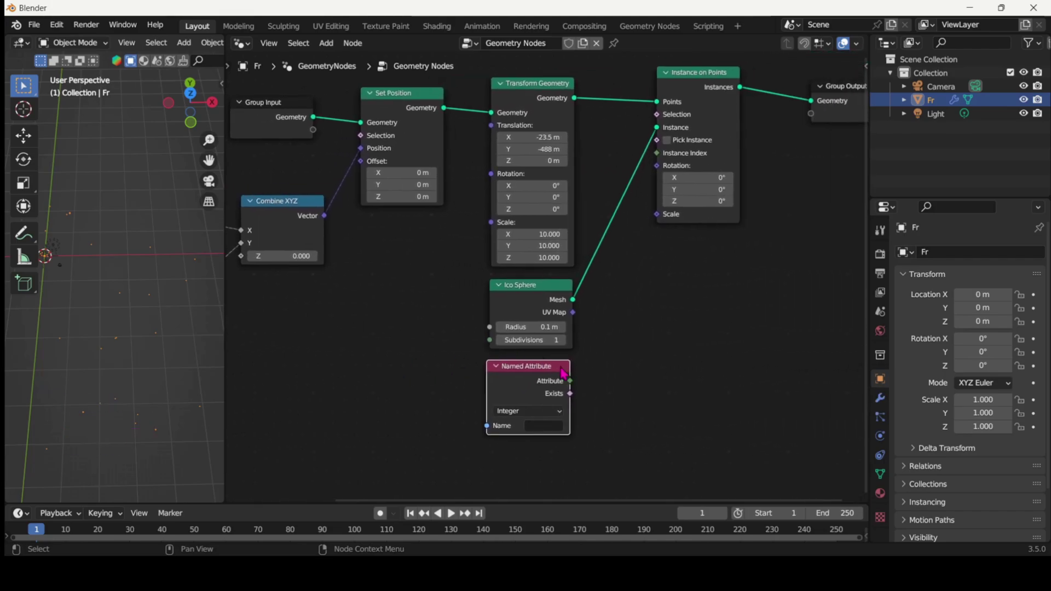
drag(570, 381, 656, 214)
click(543, 425)
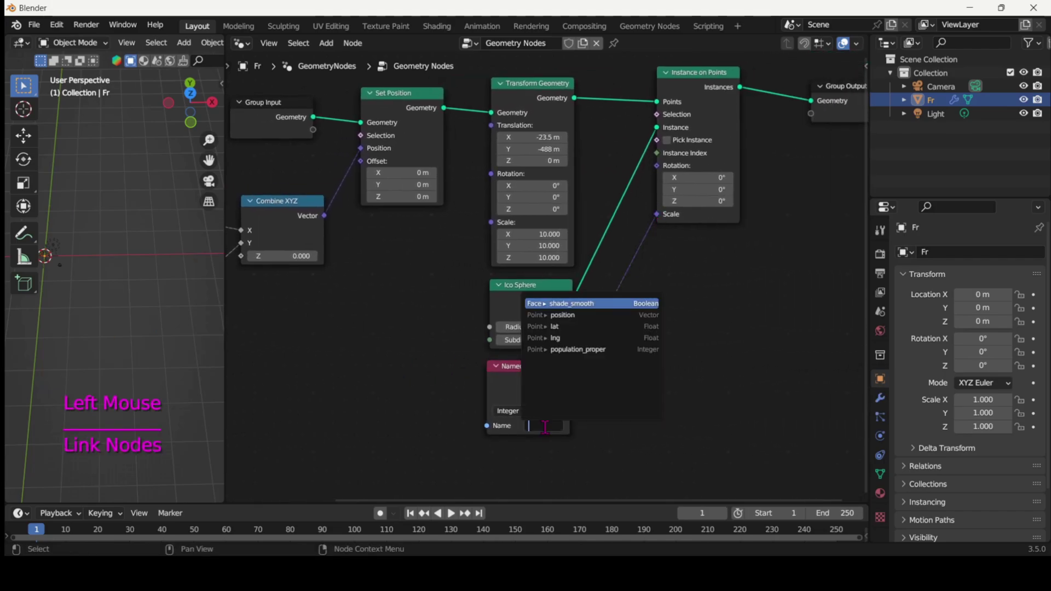
click(567, 353)
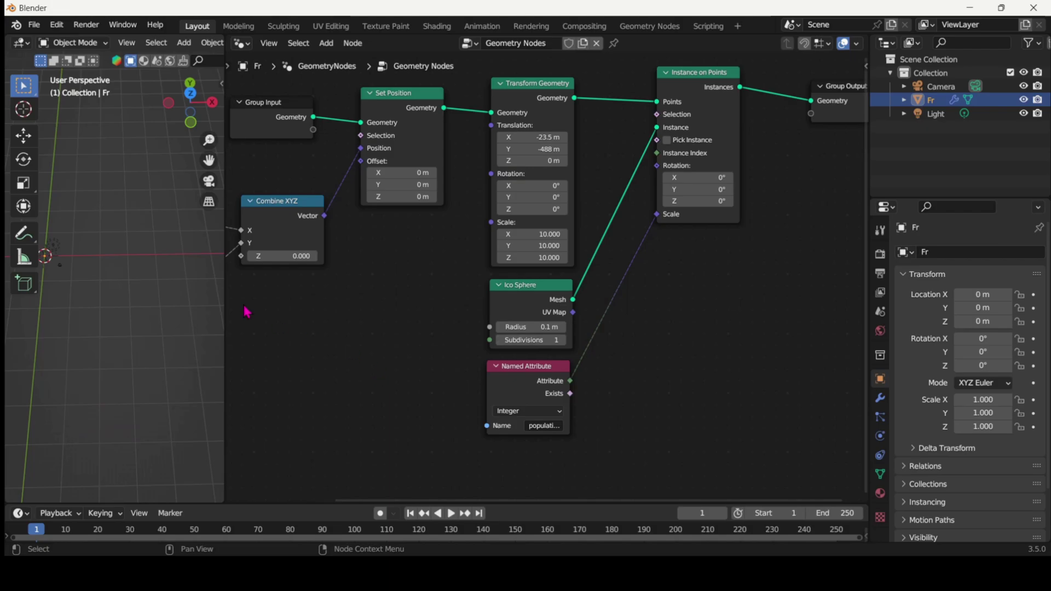
Widen the 3D viewport and save the file as csv2.blend.
drag(222, 300, 468, 314)
key(ctrl+s)
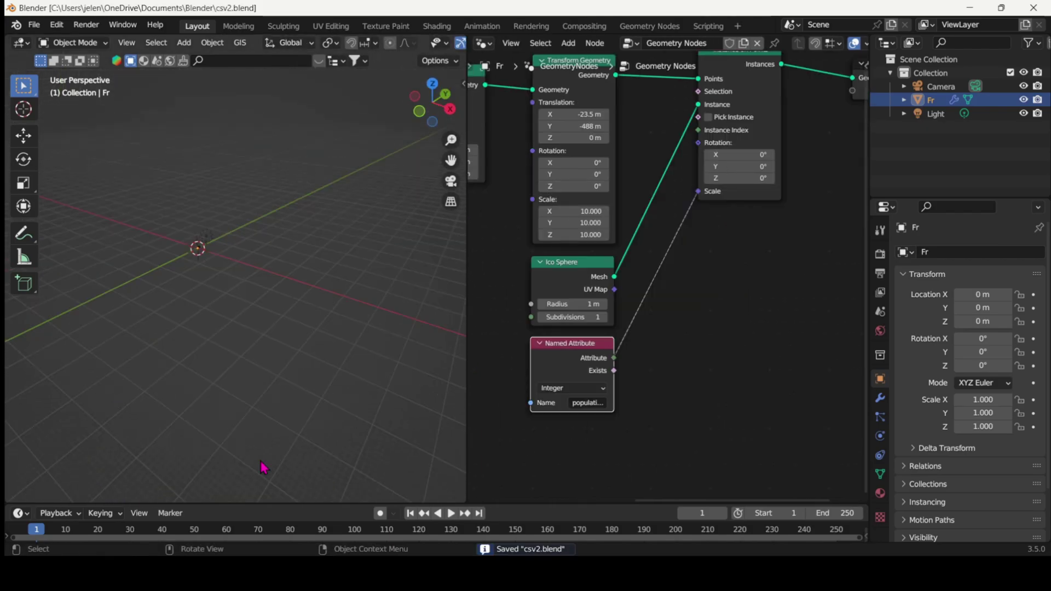
Disconnect the population attribute from the instance Scale to compare the spheres, and reconnect it.
drag(699, 192, 661, 289)
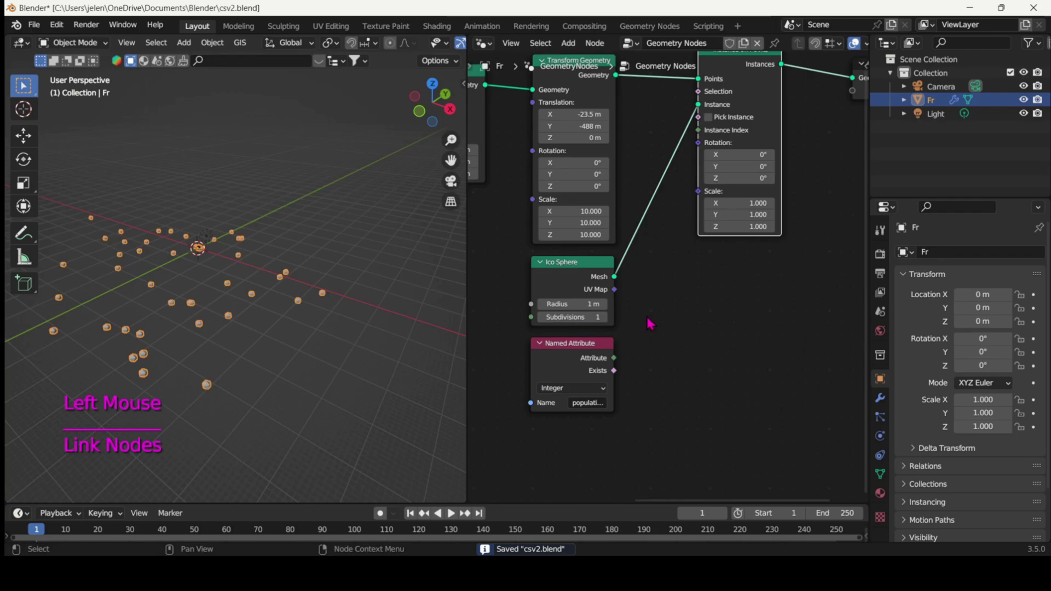
scroll(629, 338, left, 5)
scroll(632, 343, right, 5)
scroll(632, 344, down, 1)
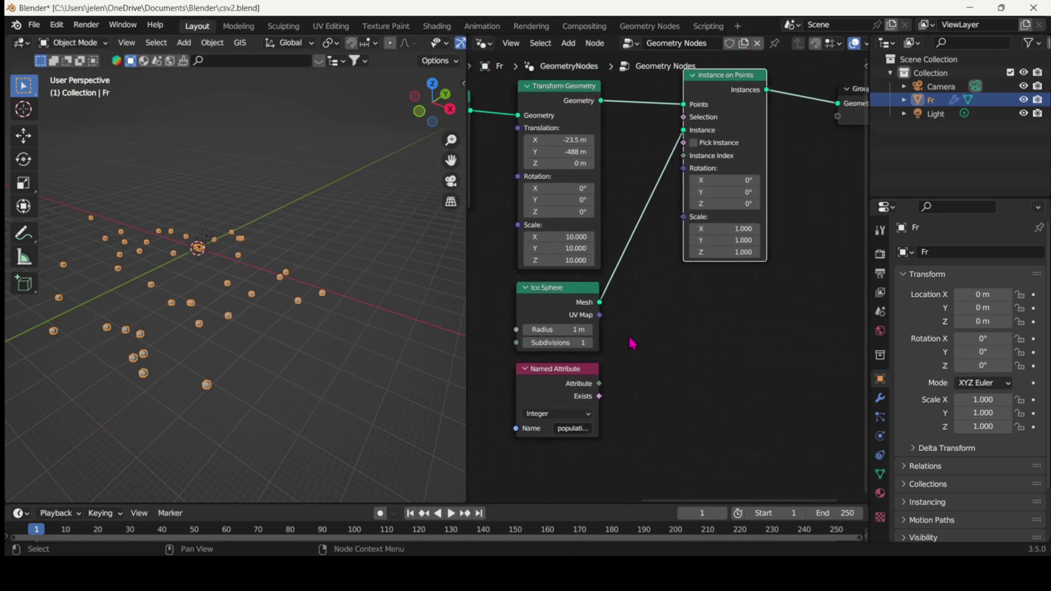
click(605, 389)
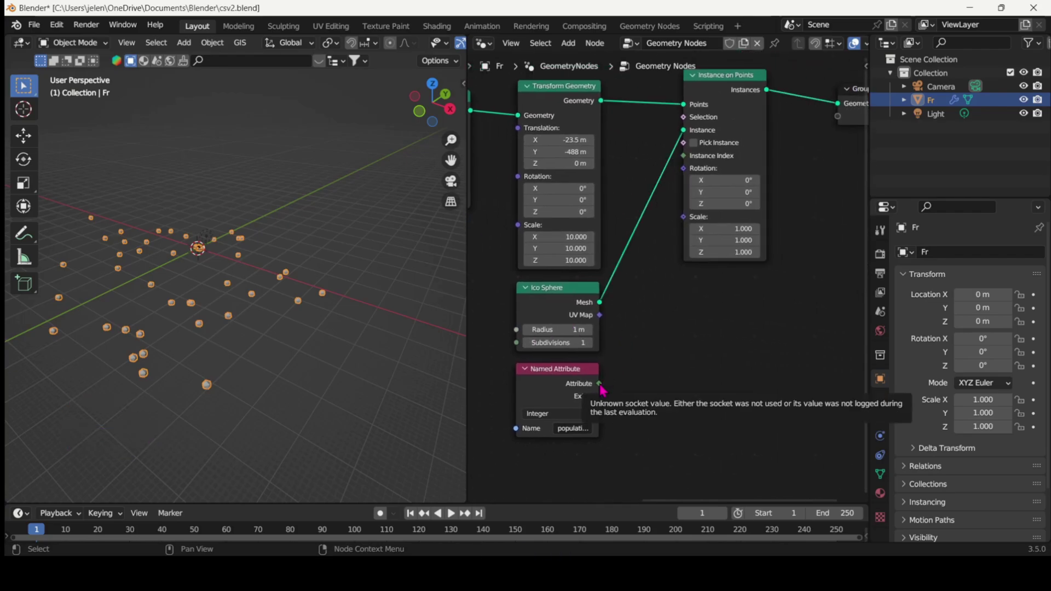
drag(599, 384, 688, 226)
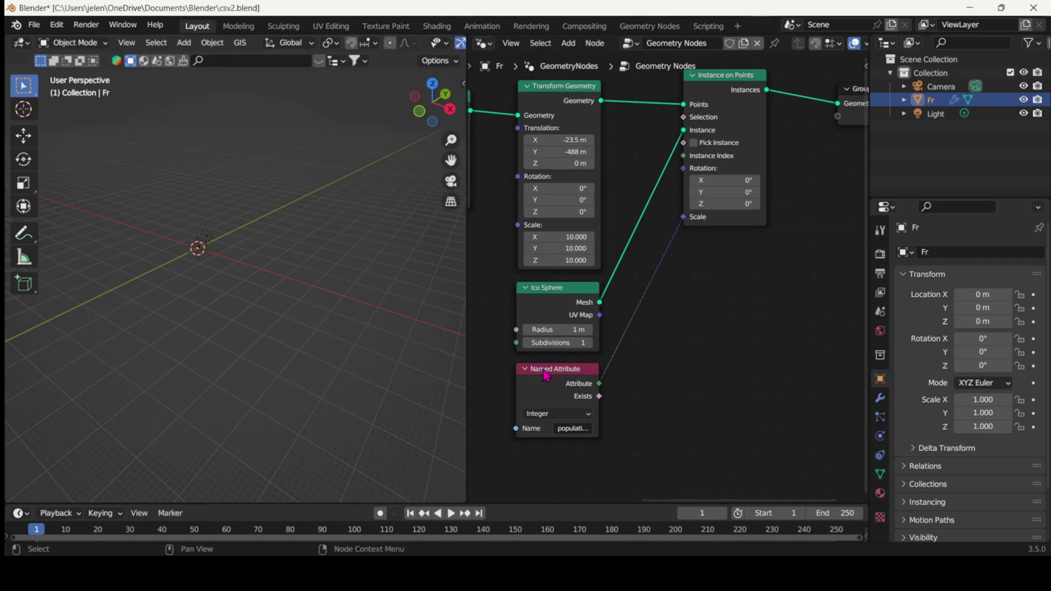
Set the 3D viewport's clip end distance to 10000 m and check the scene around the origin.
scroll(366, 224, down, 10)
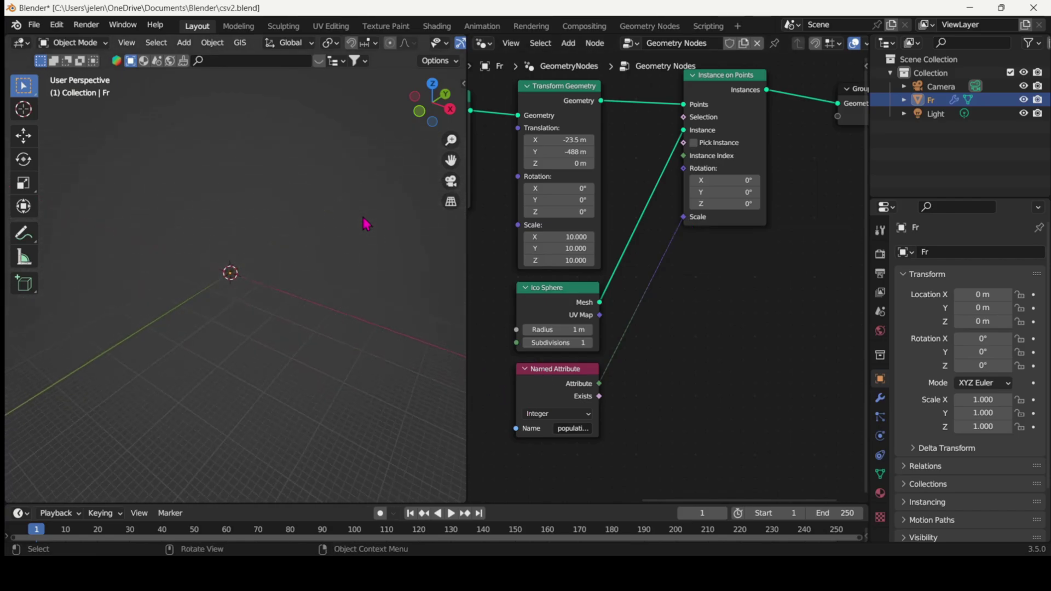
scroll(366, 224, up, 8)
key(n)
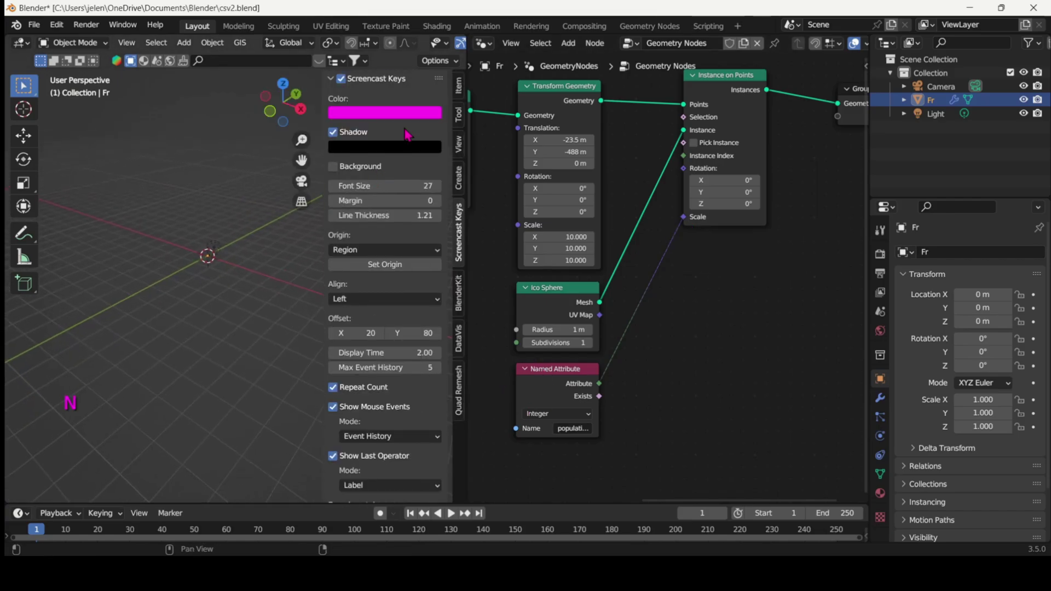
click(459, 145)
double_click(403, 126)
text(0000)
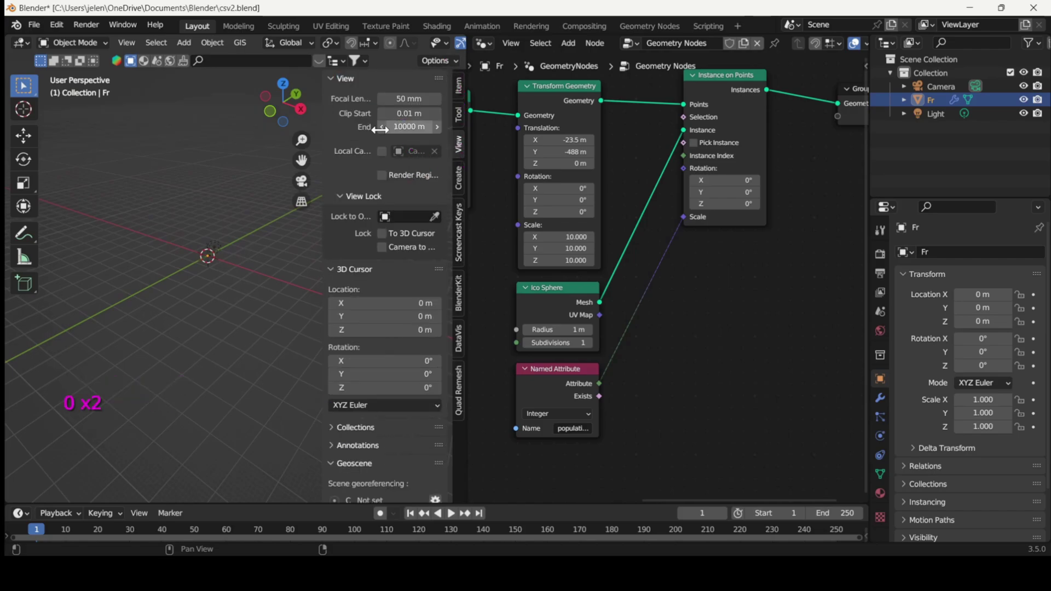
click(209, 281)
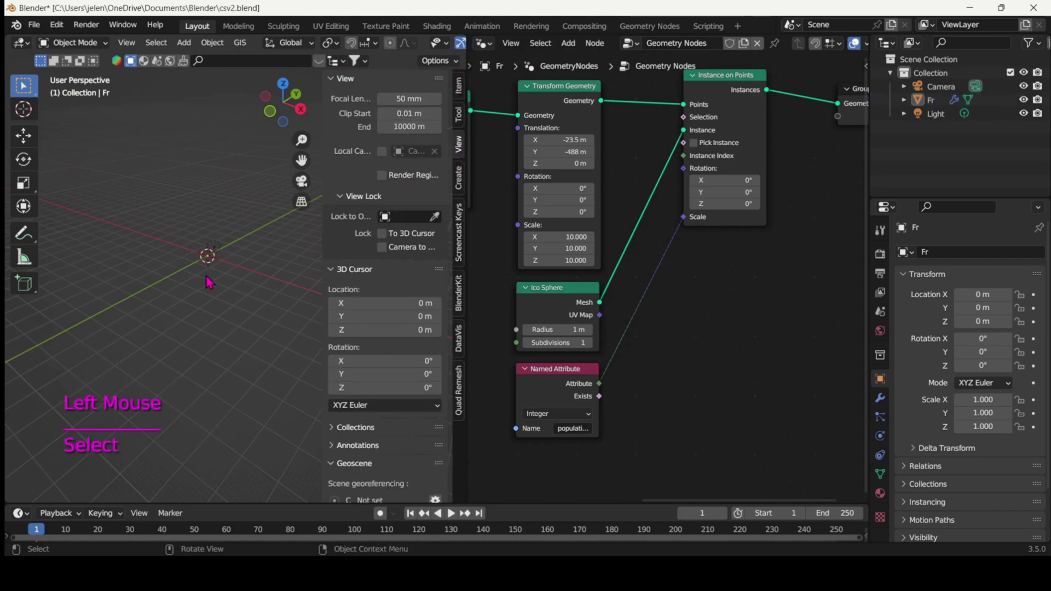
key(n)
middle_drag(257, 247, 256, 246)
Insert a Math node between Named Attribute and the instance Scale and set its operation to Divide.
mouse_move(687, 225)
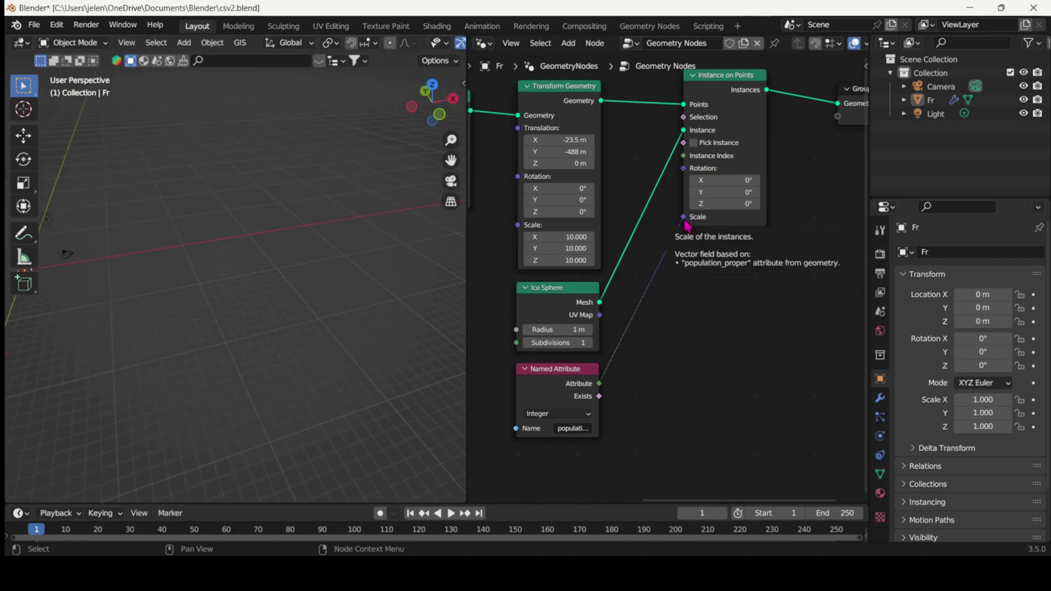
key(shift+a)
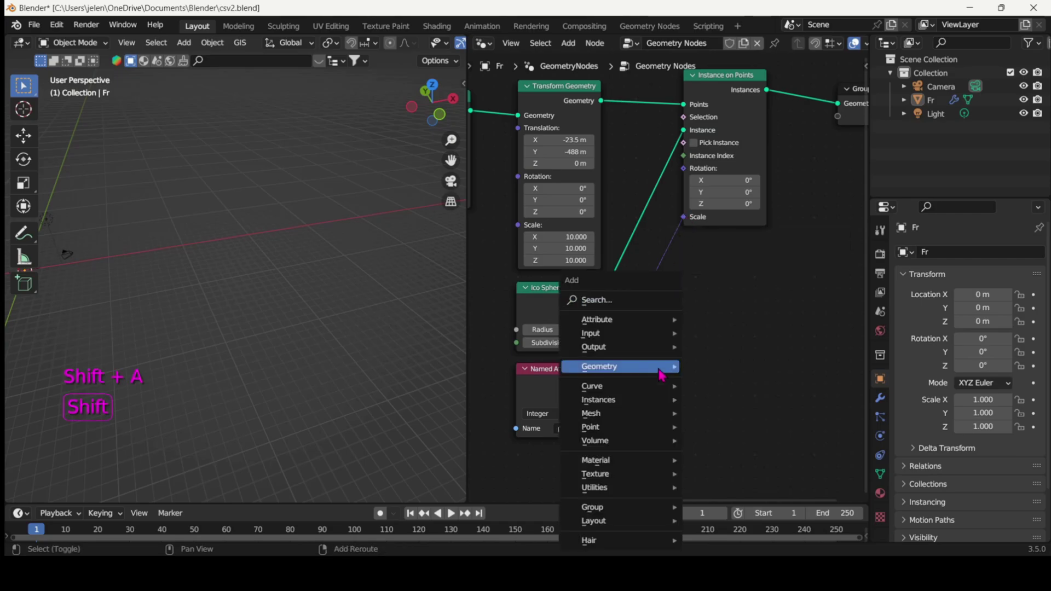
click(624, 300)
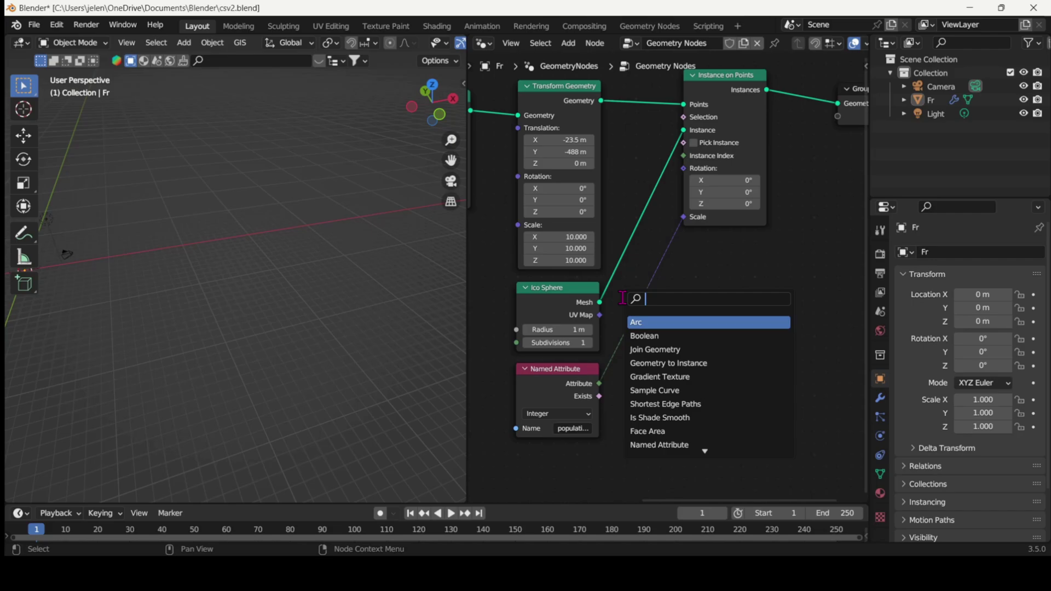
text(math)
key(Return)
click(626, 305)
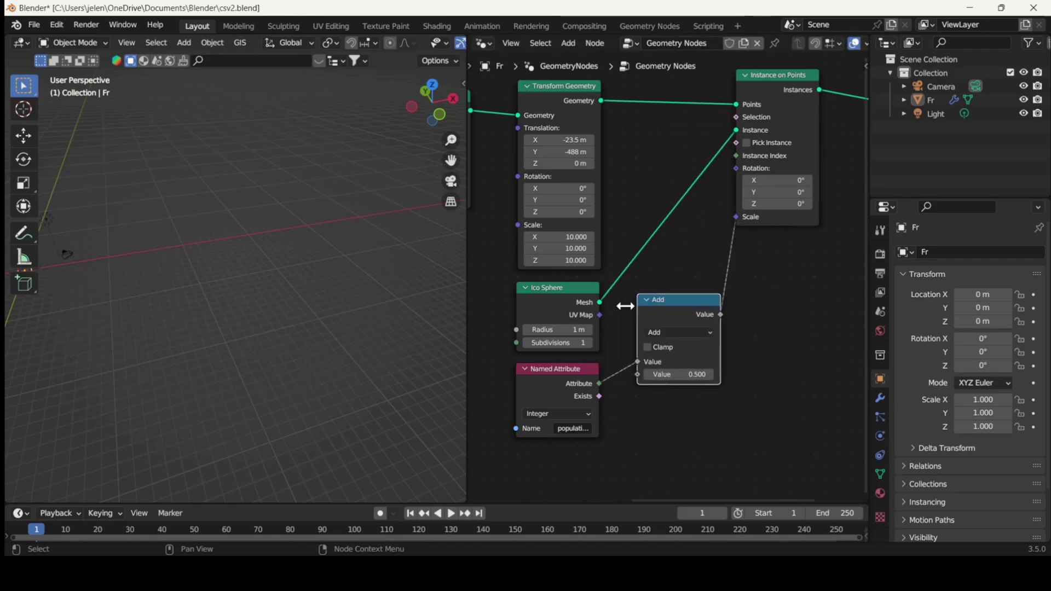
click(680, 334)
click(319, 403)
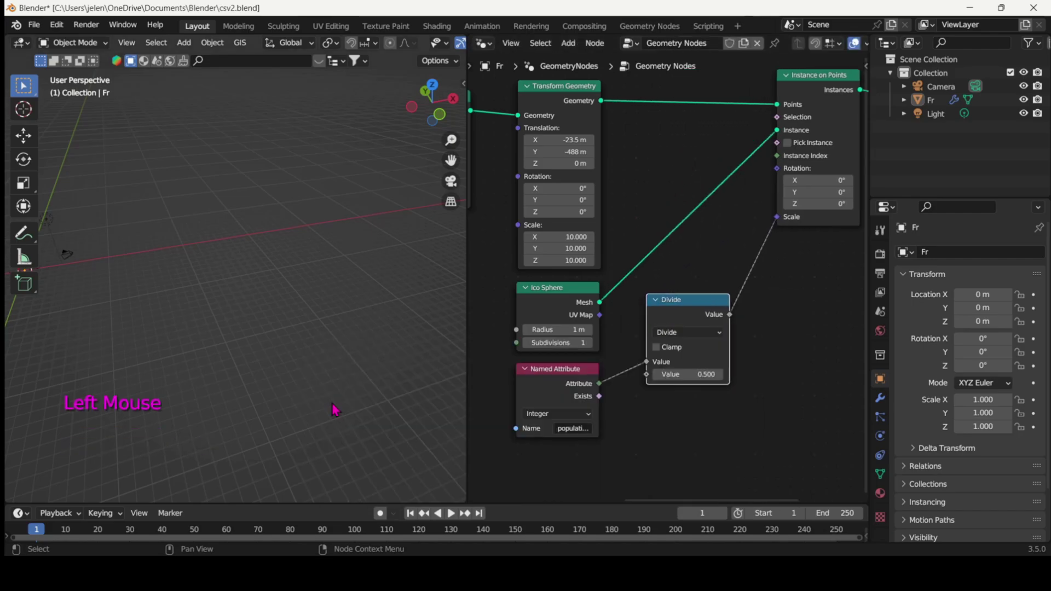
Set the Divide node's divisor to 10 and check the size of the instanced spheres.
middle_drag(333, 326, 309, 339)
double_click(681, 375)
text(10)
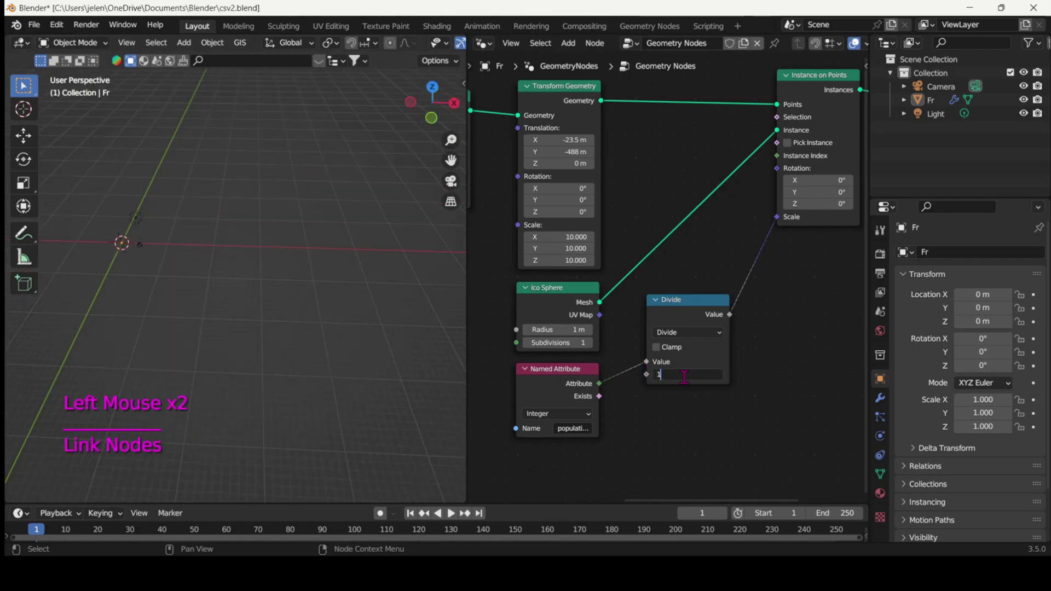
key(Return)
click(682, 376)
key(Return)
scroll(319, 290, down, 3)
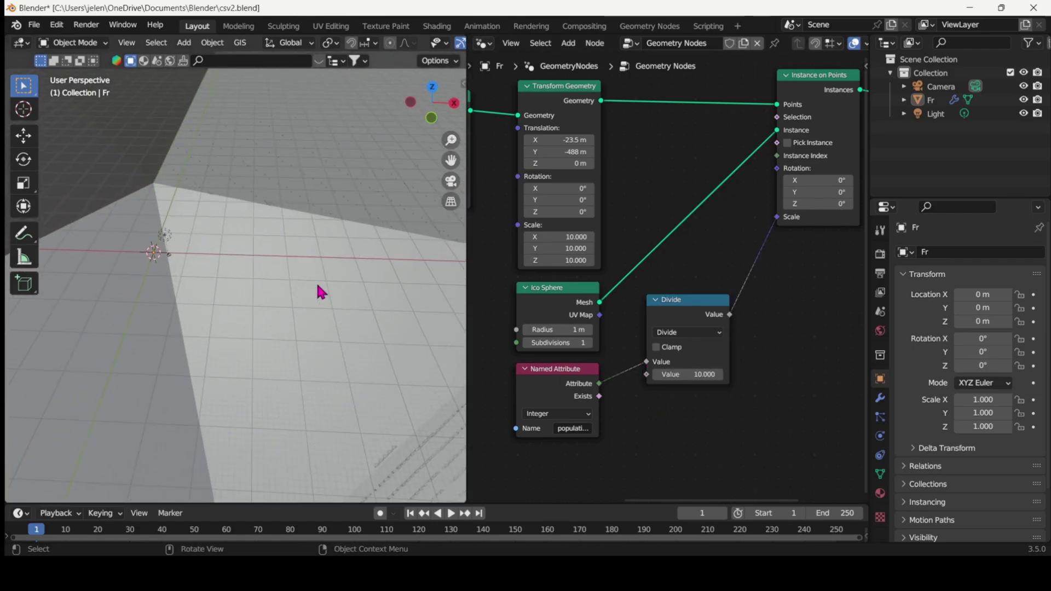
scroll(318, 286, down, 1)
Move the Divide node beside Named Attribute and duplicate it to add a second division by 10 to the chain.
middle_drag(740, 345, 707, 349)
drag(654, 304, 620, 358)
click(624, 365)
key(shift+d)
click(734, 343)
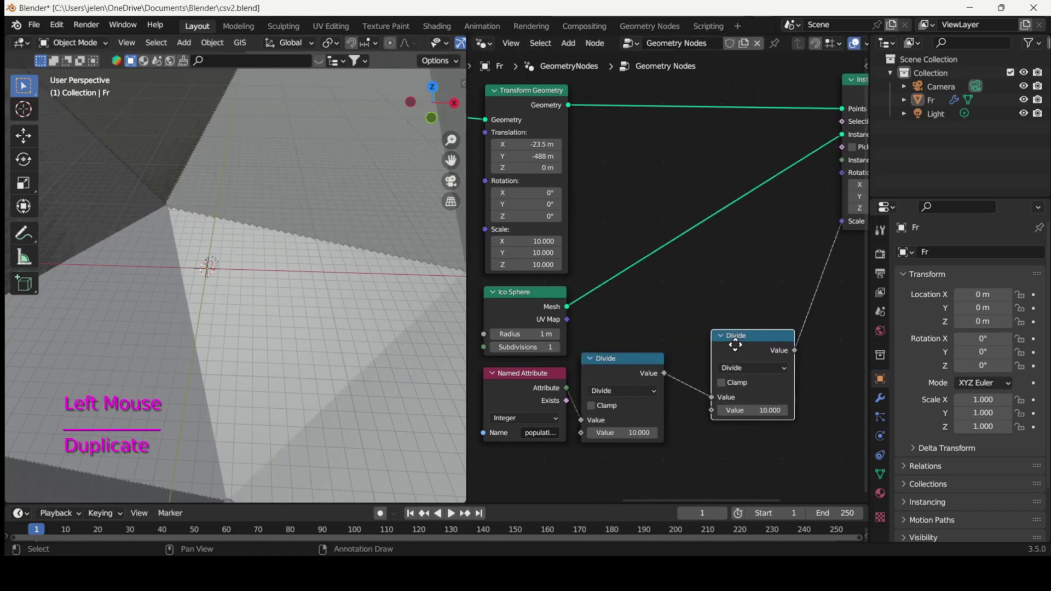
drag(734, 343, 705, 361)
Duplicate the second Divide node to add a third division by 10 before the instance Scale.
middle_drag(798, 406, 697, 363)
key(shift+d)
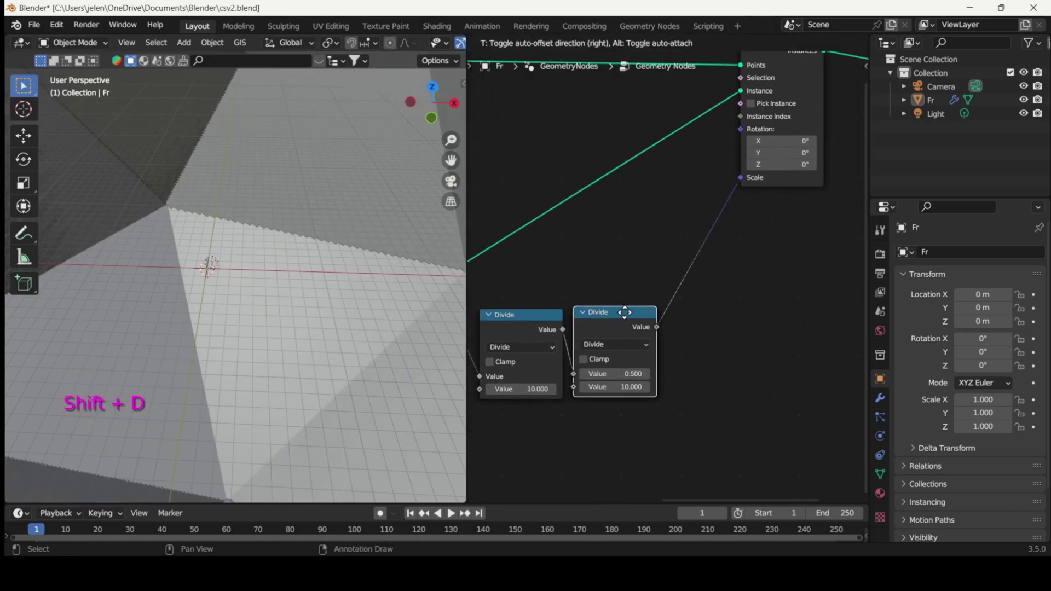
click(722, 311)
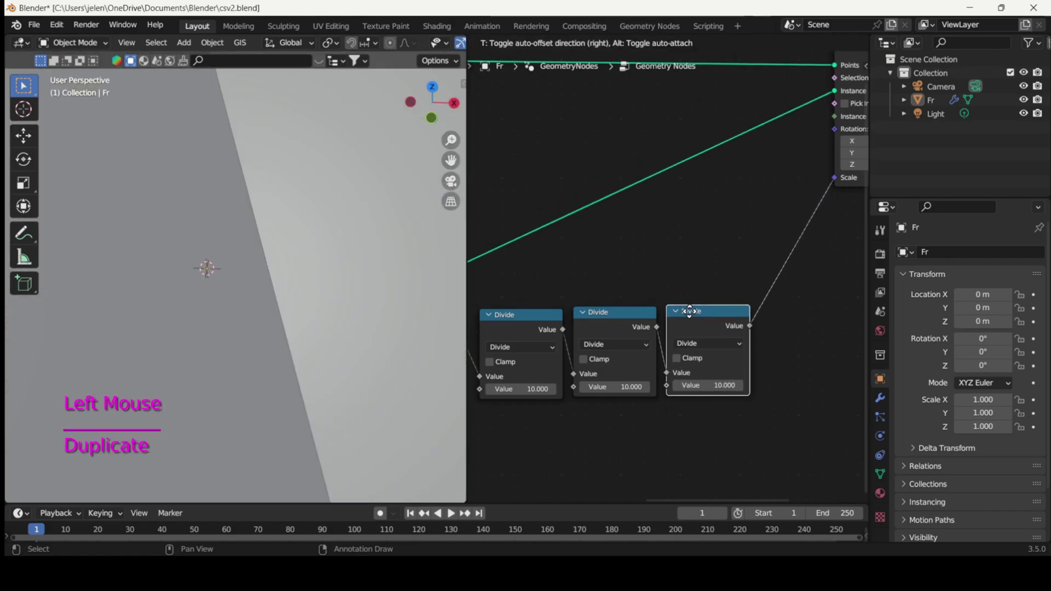
scroll(284, 280, down, 15)
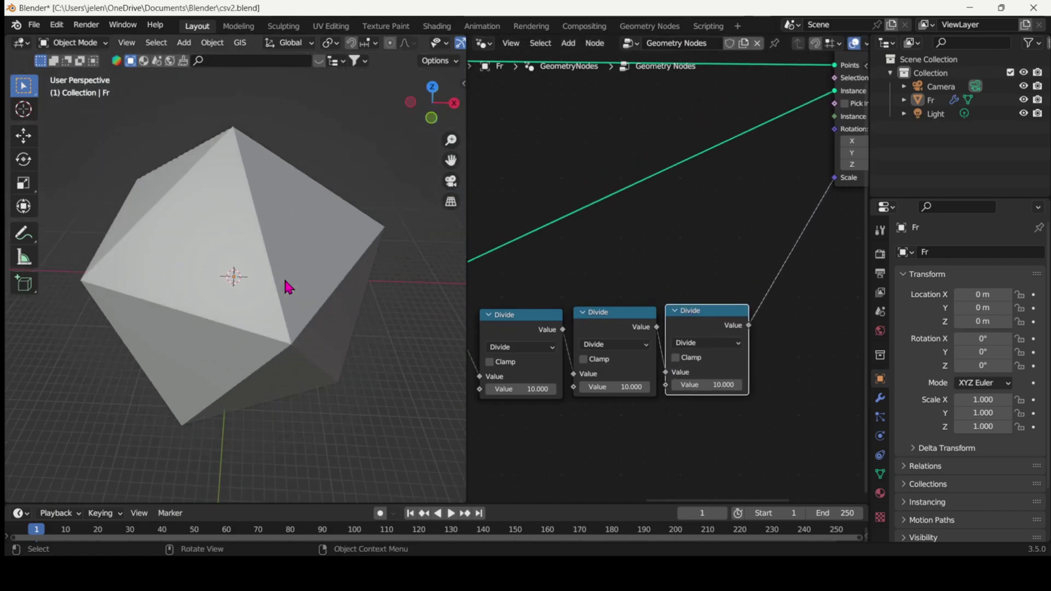
middle_drag(284, 280, 307, 237)
Duplicate the third Divide node to add a fourth division by 10 and place it below the third.
middle_drag(631, 485, 700, 418)
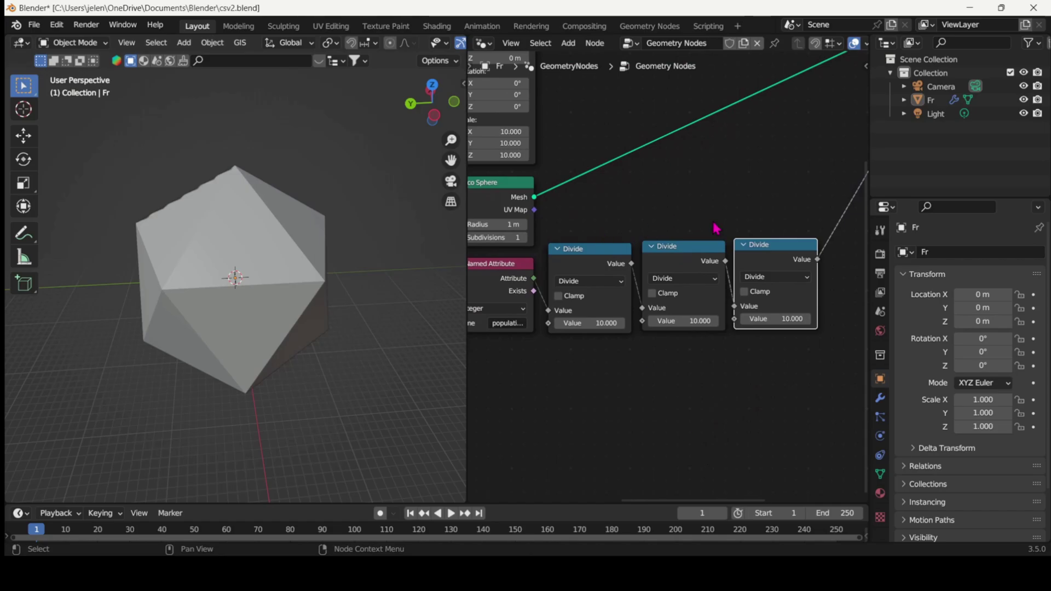
key(shift+d)
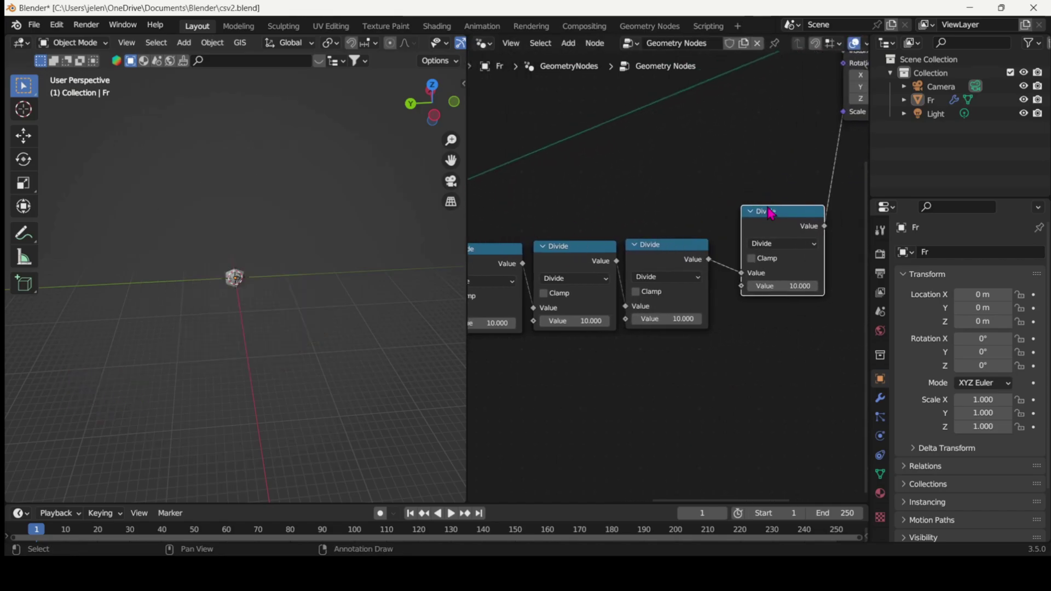
drag(772, 214, 670, 342)
scroll(232, 272, up, 6)
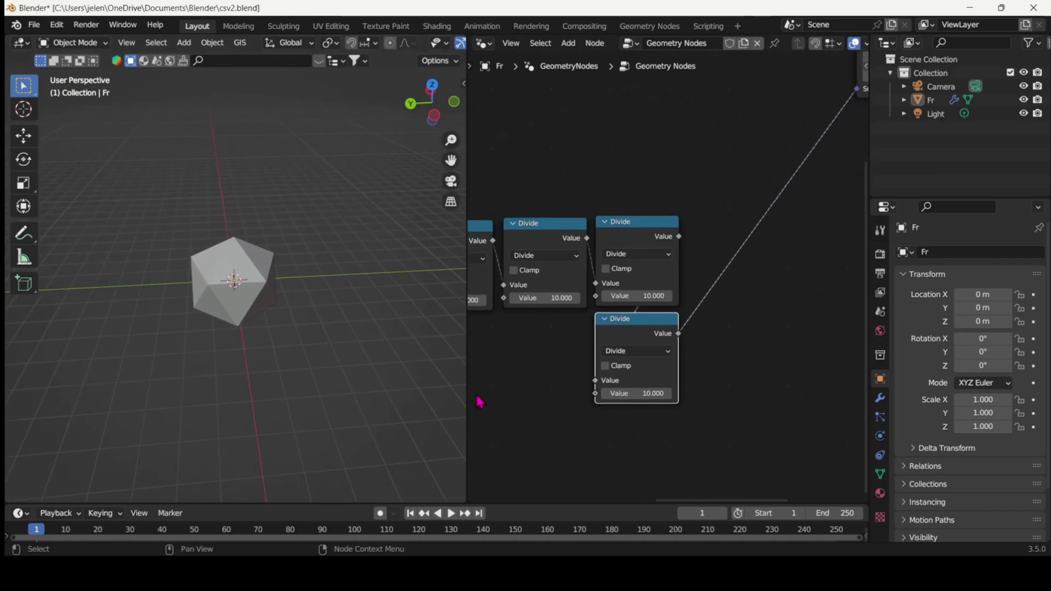
Add a fifth division by 10 beside the fourth Divide node and check the scaled spheres from above.
middle_drag(656, 314, 588, 294)
key(shift+d)
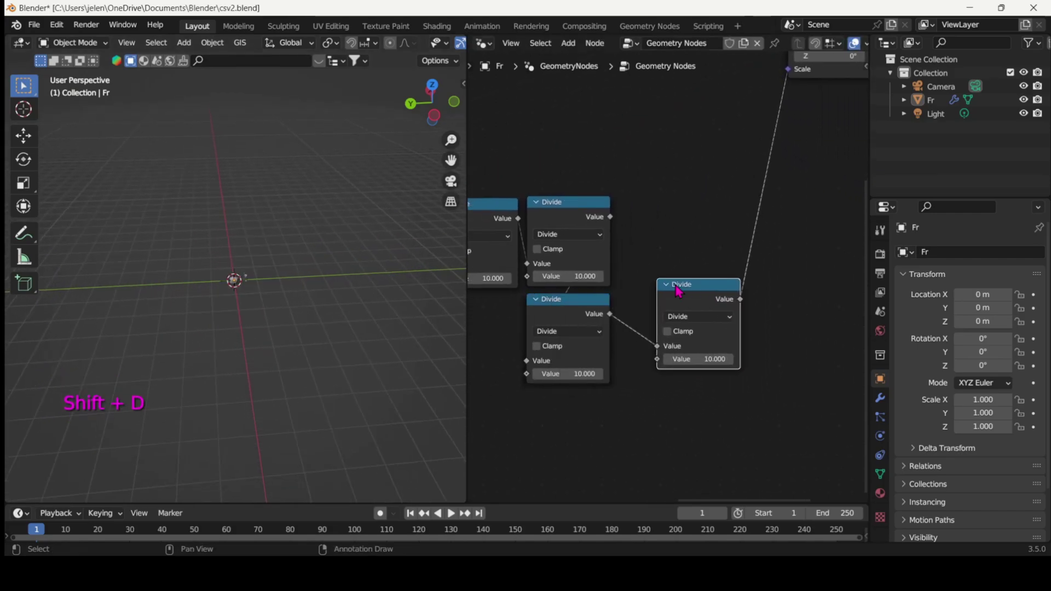
drag(673, 293, 646, 300)
drag(722, 373, 611, 297)
scroll(256, 275, up, 14)
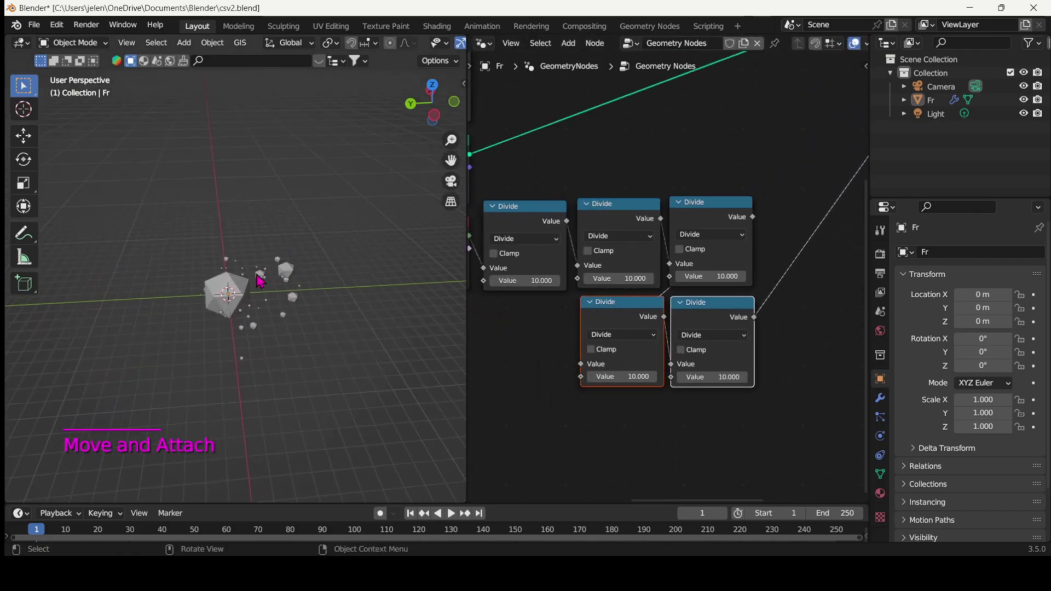
key(KP_7)
middle_drag(261, 282, 261, 282)
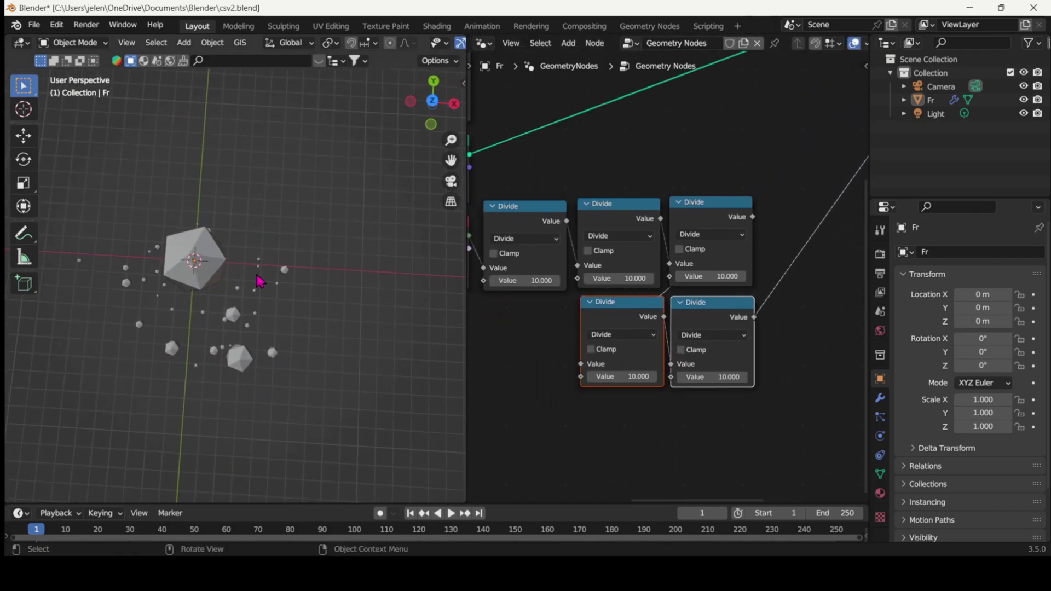
Duplicate the fifth Divide node to add a sixth division to the chain and set its divisor to 2.
middle_drag(740, 401, 645, 321)
click(617, 300)
key(shift+d)
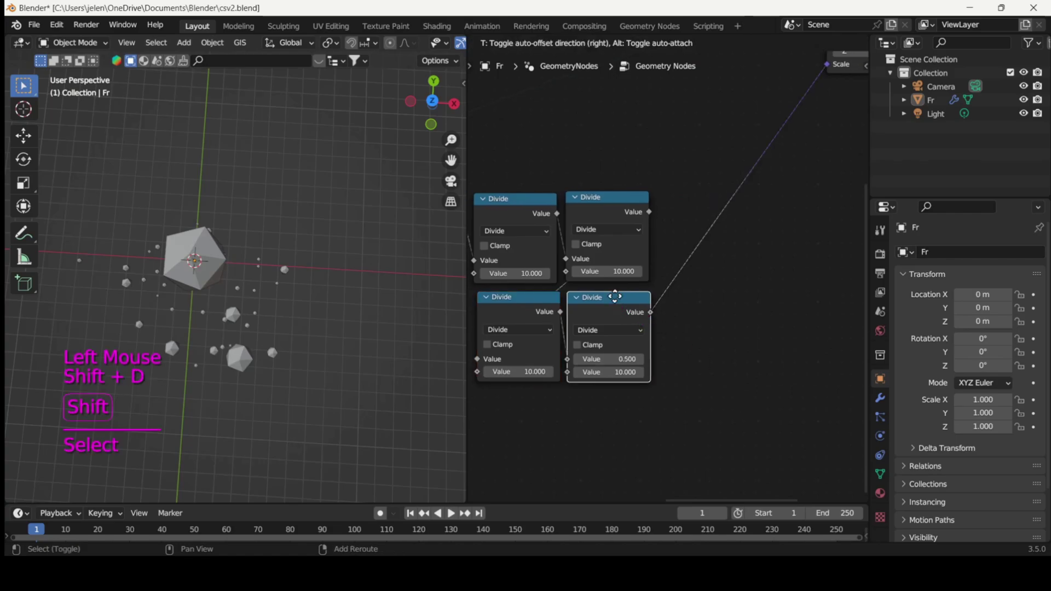
click(709, 298)
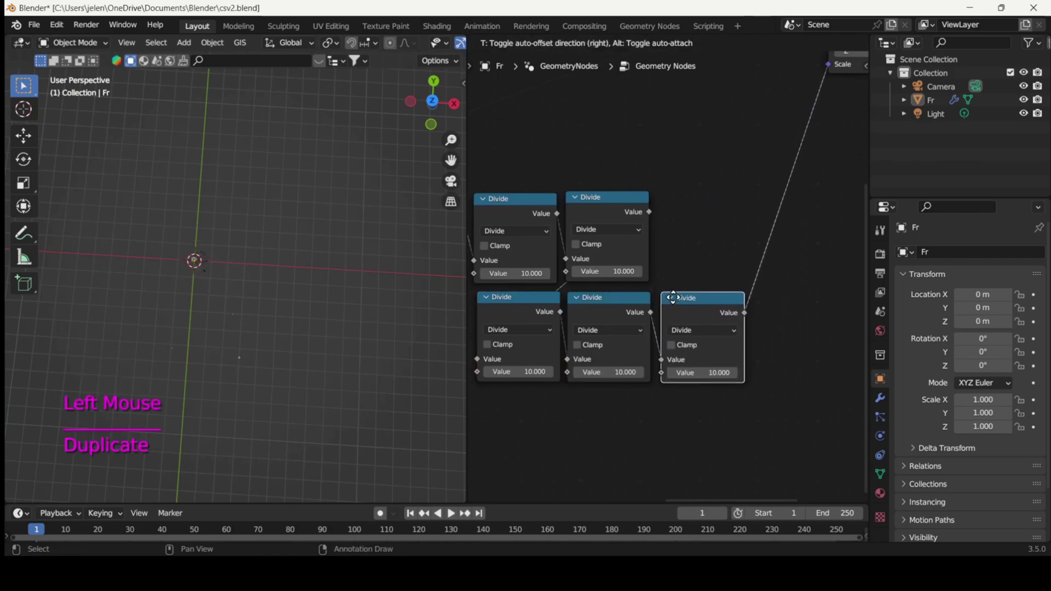
click(268, 351)
click(275, 323)
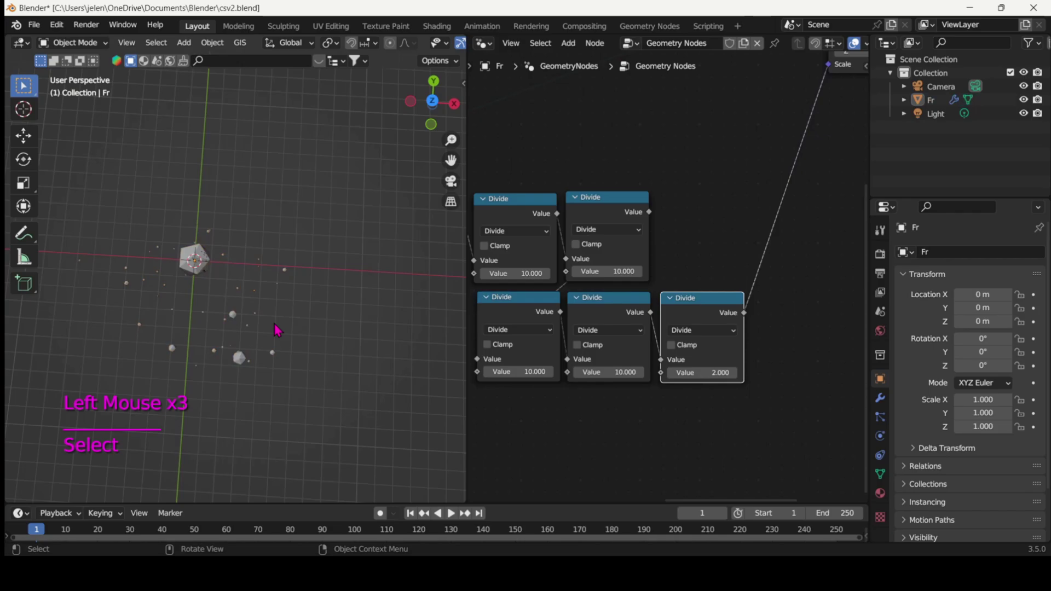
scroll(274, 323, up, 5)
middle_drag(274, 323, 275, 322)
Align the lower row of Divide nodes under the upper row and set the second and third Divide nodes' divisors to 2.
middle_drag(536, 305, 611, 293)
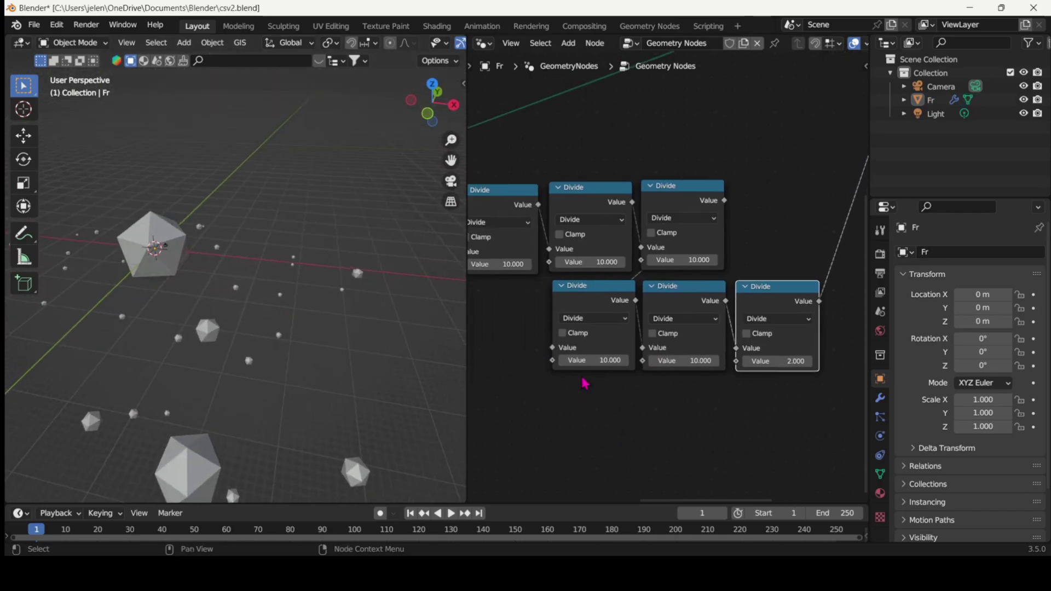
drag(522, 305, 765, 387)
drag(629, 300, 537, 302)
click(671, 259)
text(2)
key(Return)
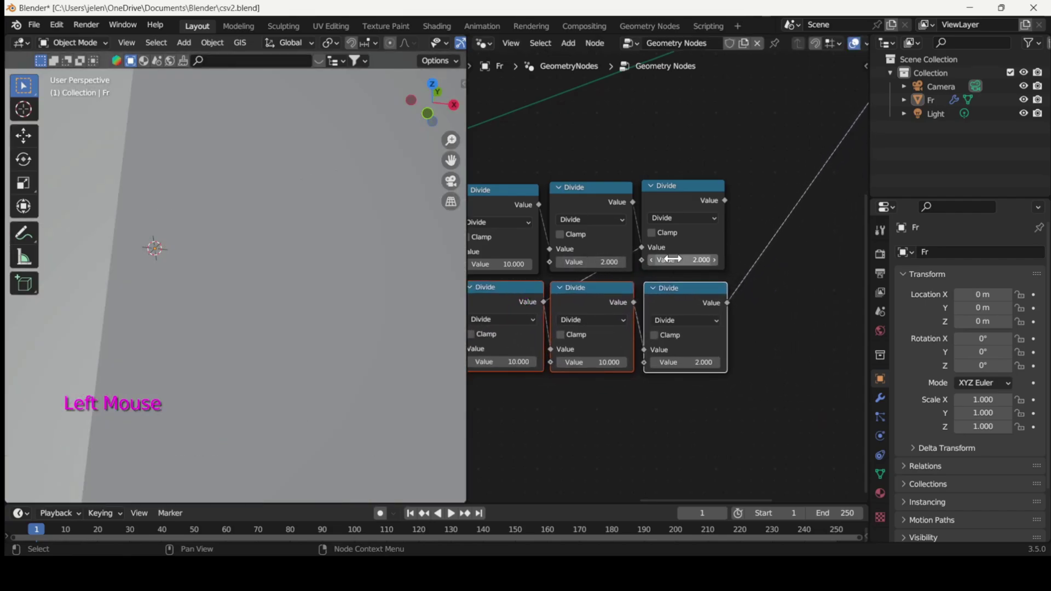
Set the divisors of the fourth and fifth Divide nodes in the lower row to 2.
click(504, 361)
text(2)
key(Return)
click(602, 359)
text(2)
key(Return)
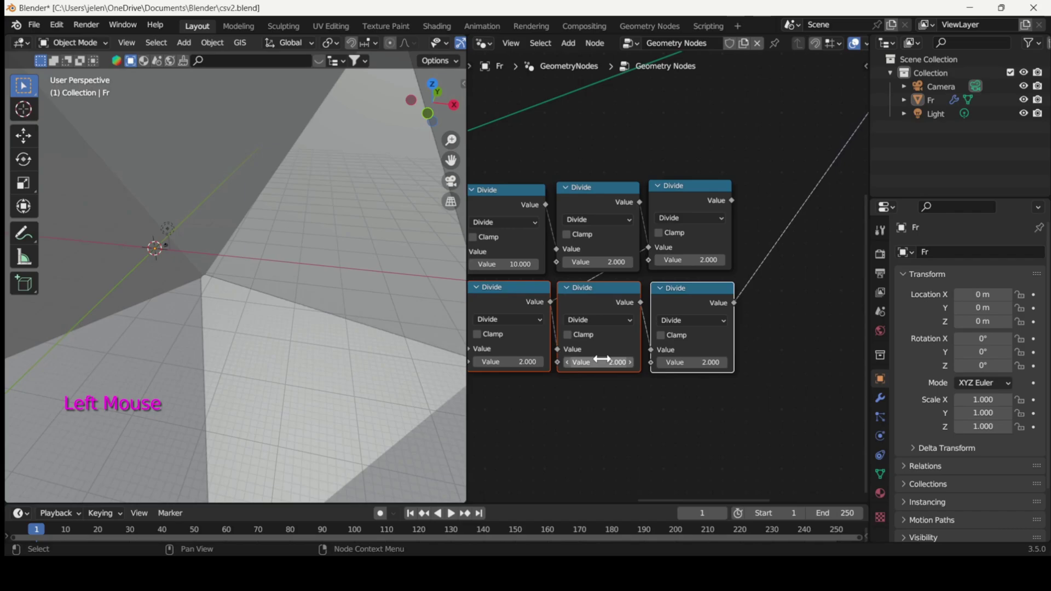
Duplicate the lower row of three Divide nodes as a third row and link it between the chain and the instance Scale.
middle_drag(769, 388, 817, 341)
drag(498, 232, 831, 366)
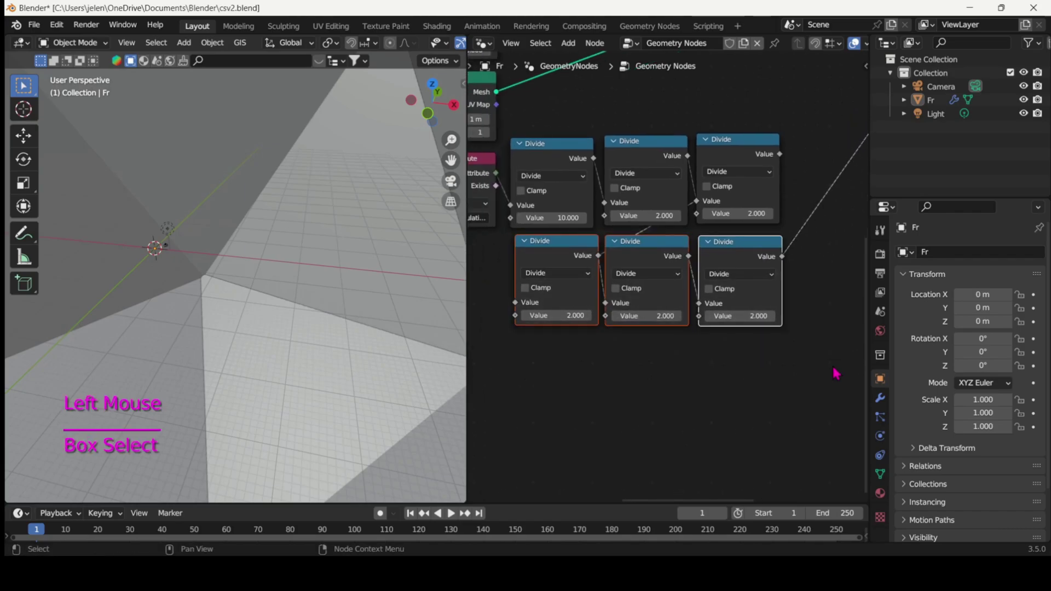
key(ctrl+d)
key(shift+d)
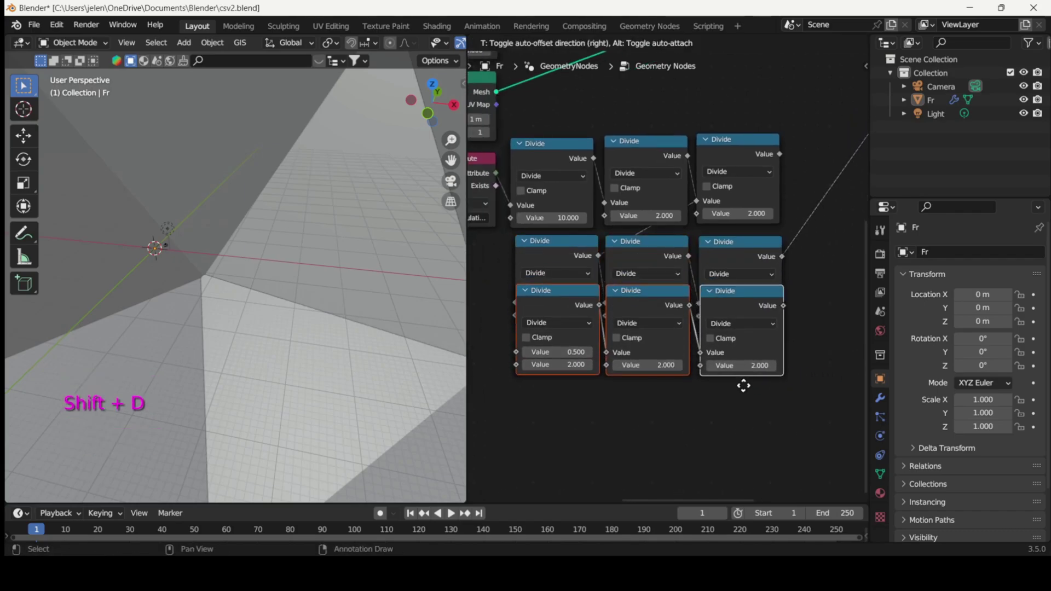
click(744, 436)
click(786, 262)
drag(778, 360, 807, 208)
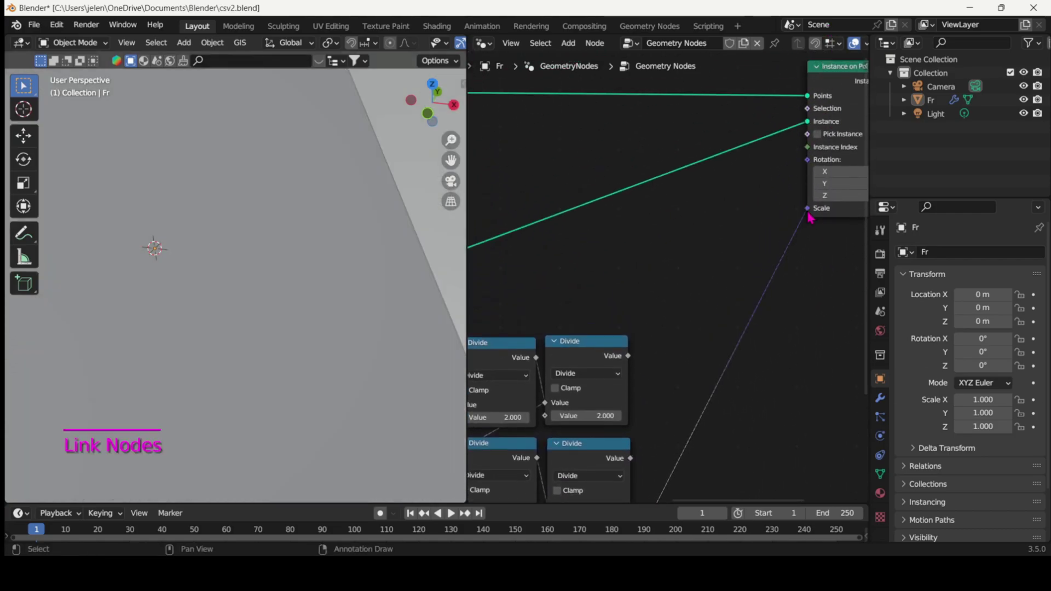
Set the Ico Sphere radius to 0.1 m and check the size of the instances.
scroll(304, 234, down, 13)
middle_drag(304, 229, 305, 236)
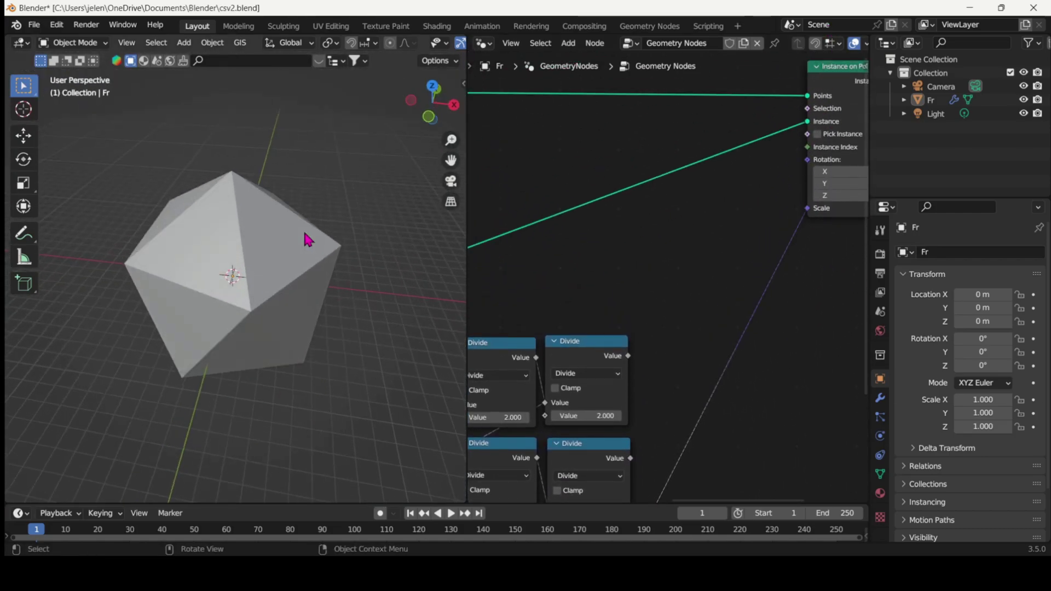
middle_drag(609, 345, 686, 268)
scroll(686, 268, left, 5)
scroll(686, 268, down, 1)
scroll(686, 271, up, 2)
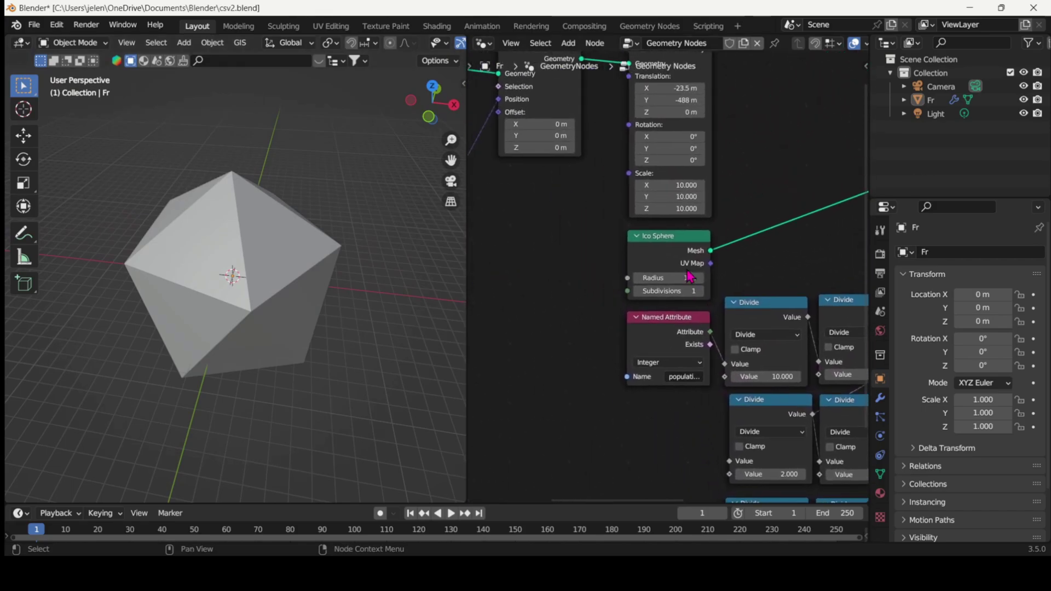
key(Return)
scroll(256, 283, up, 8)
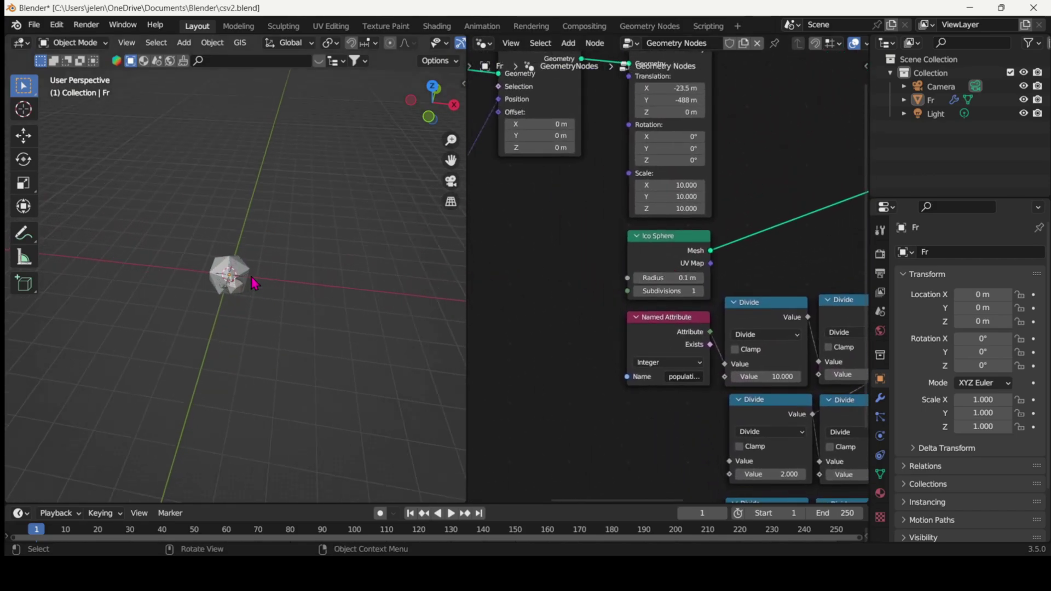
Set the Ico Sphere radius to 0.01 m and check the scaled spheres.
middle_drag(589, 247, 575, 271)
click(649, 303)
text(.0)
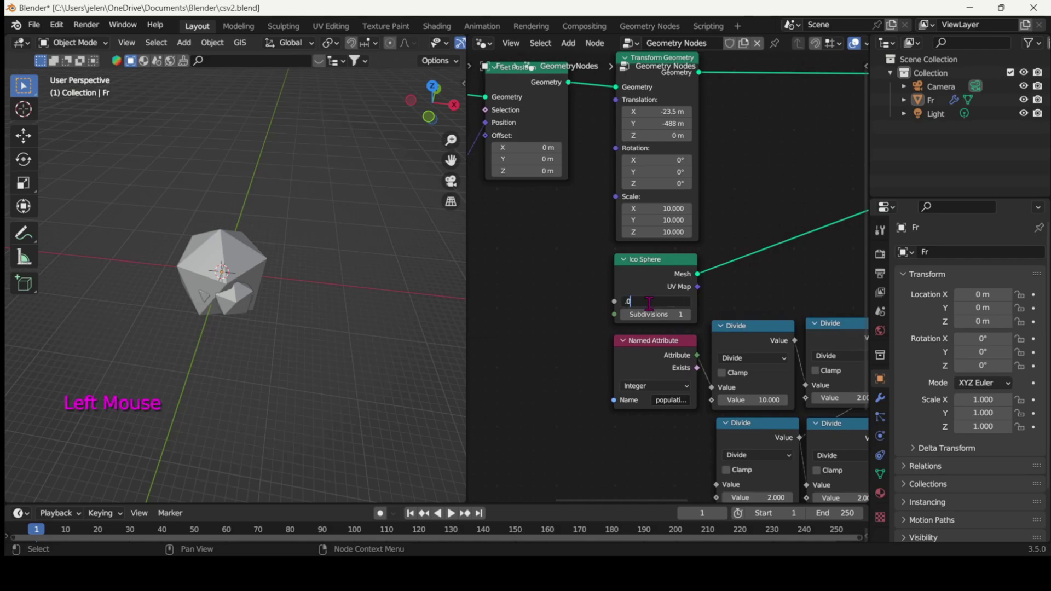
text(1)
key(Return)
middle_drag(223, 270, 232, 282)
Set the Ico Sphere subdivisions to 5 and save the file.
double_click(688, 315)
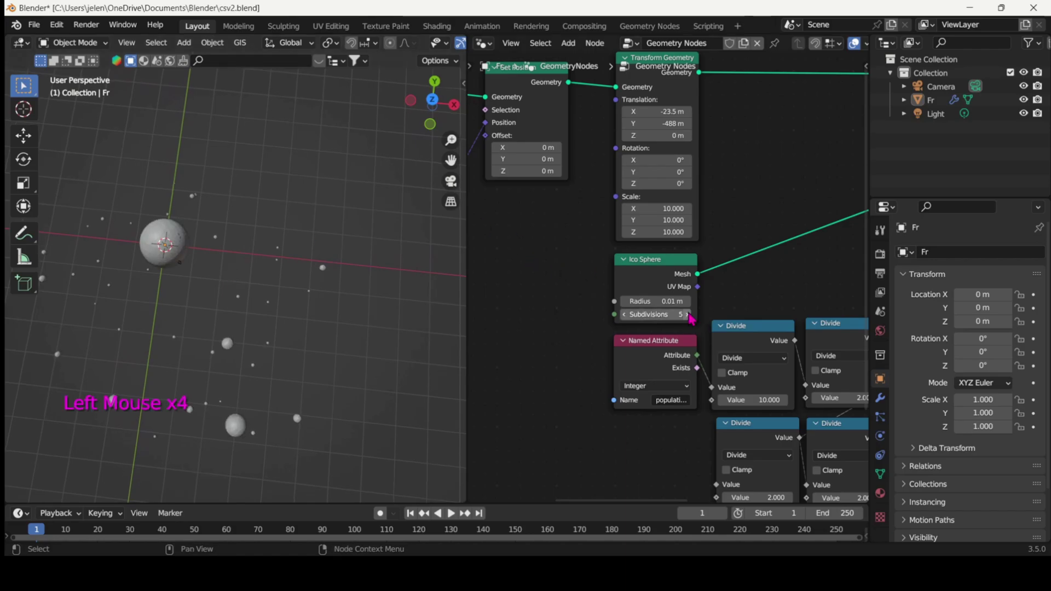
middle_drag(251, 284, 253, 282)
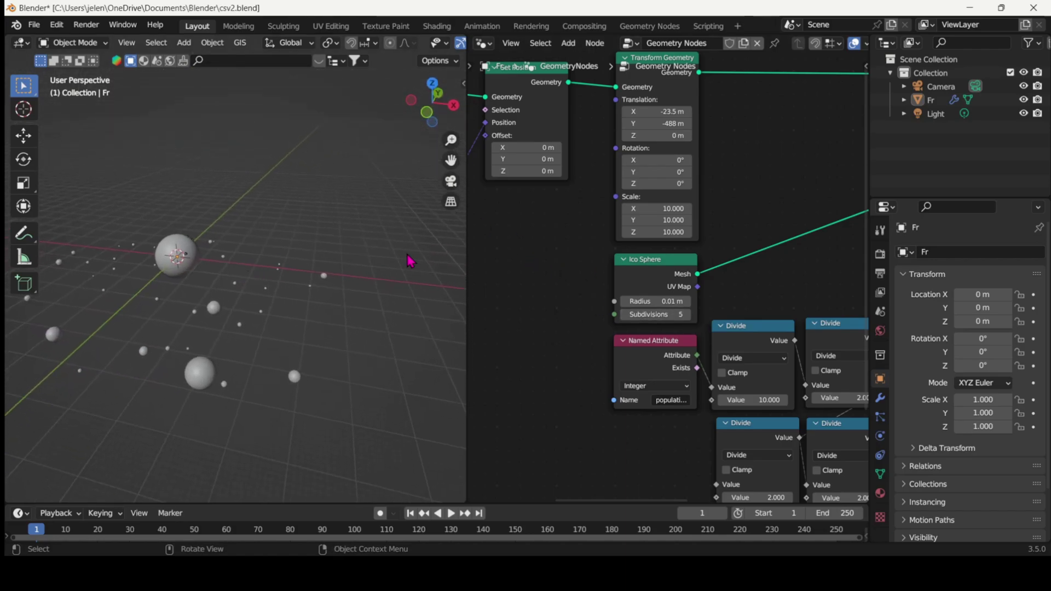
key(ctrl+s)
Switch the render engine to Cycles and its device to GPU Compute.
click(879, 254)
drag(977, 252, 975, 295)
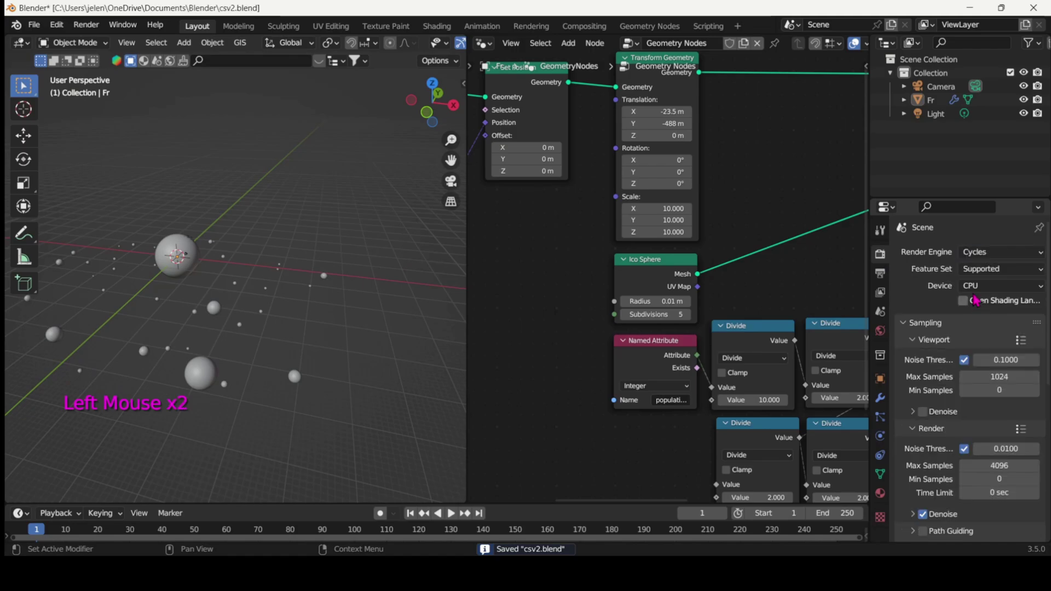
click(974, 287)
click(987, 316)
Set the maximum samples to 32 for the viewport and 256 for the render, and save the file.
click(976, 362)
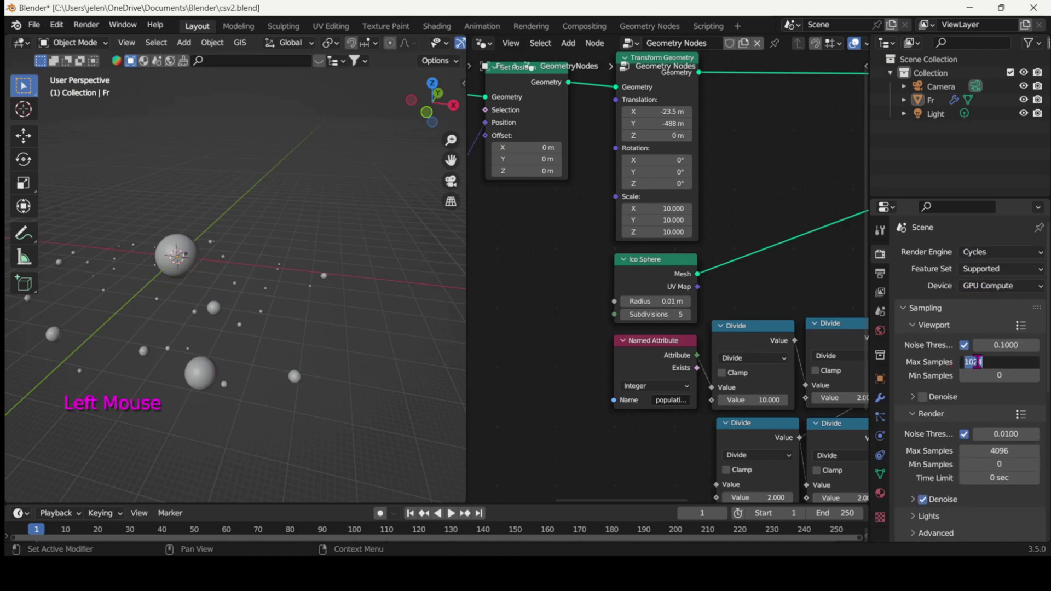
click(990, 451)
text(256)
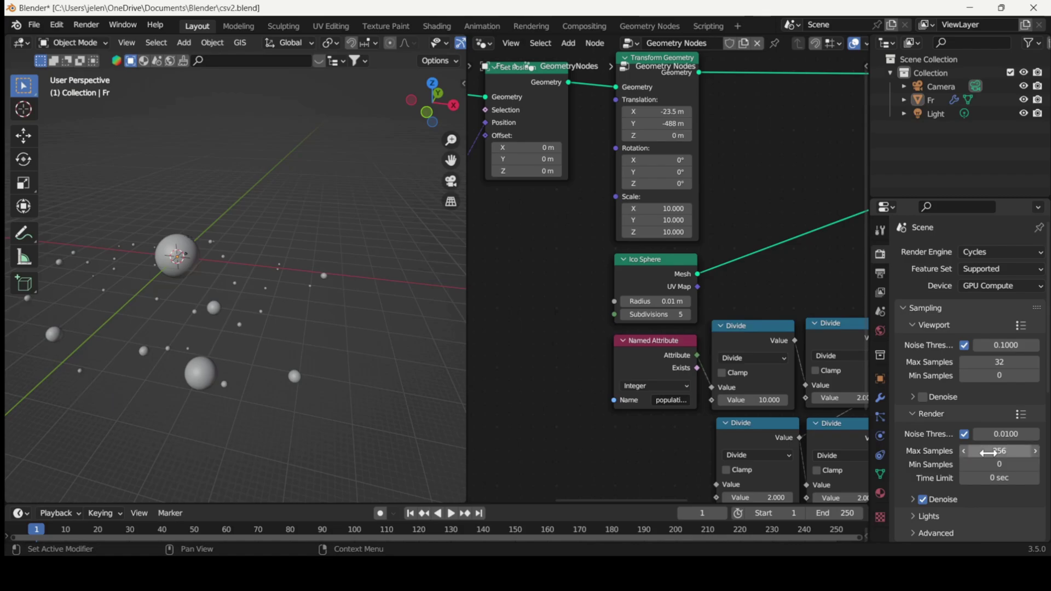
key(ctrl+s)
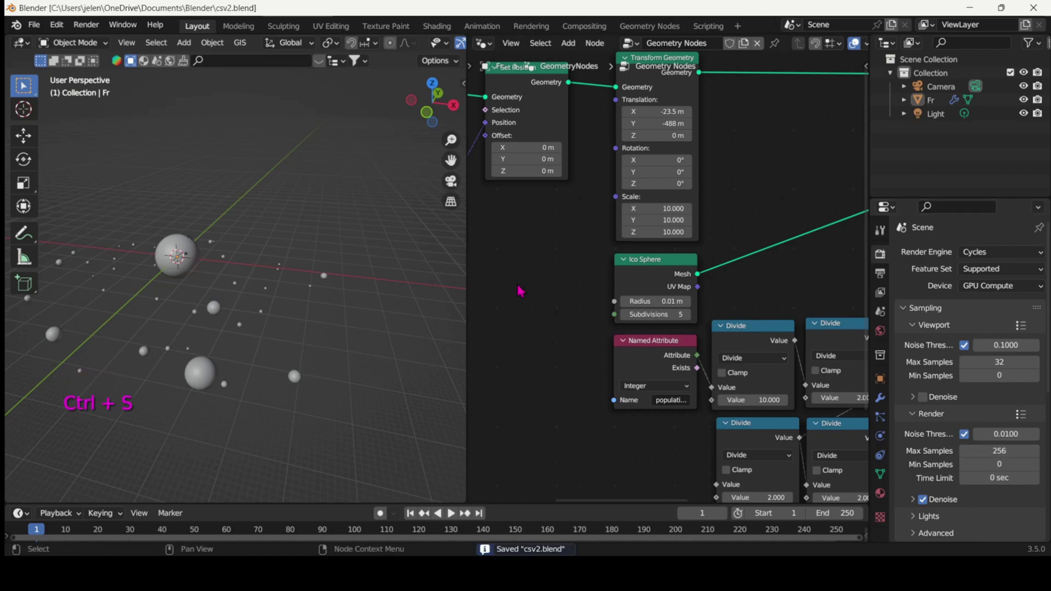
Move the Group Output node farther away from Instance on Points to make room in the node tree.
scroll(239, 317, up, 5)
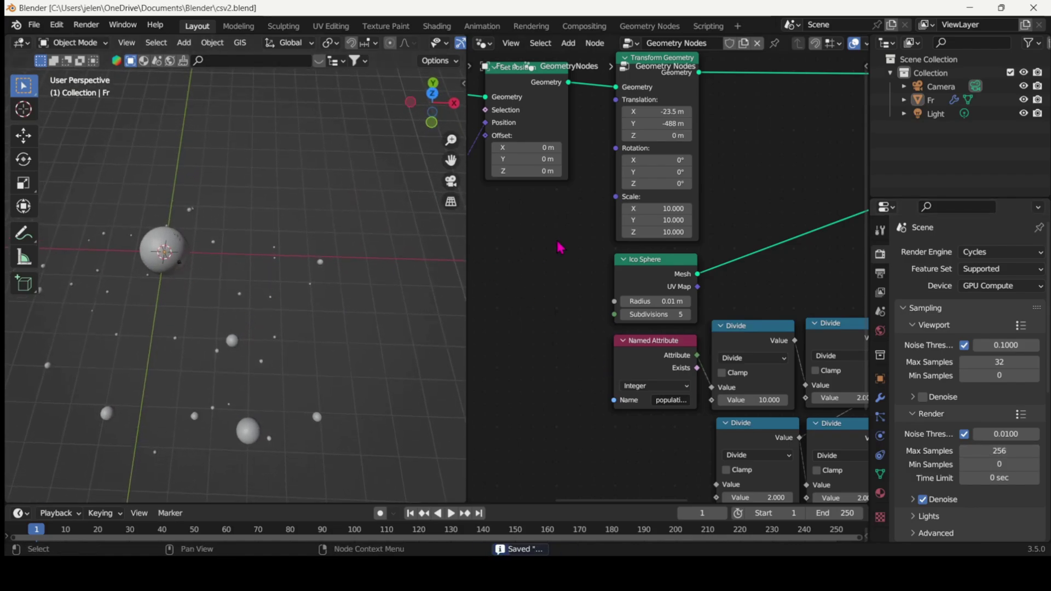
scroll(557, 241, right, 5)
scroll(723, 216, right, 10)
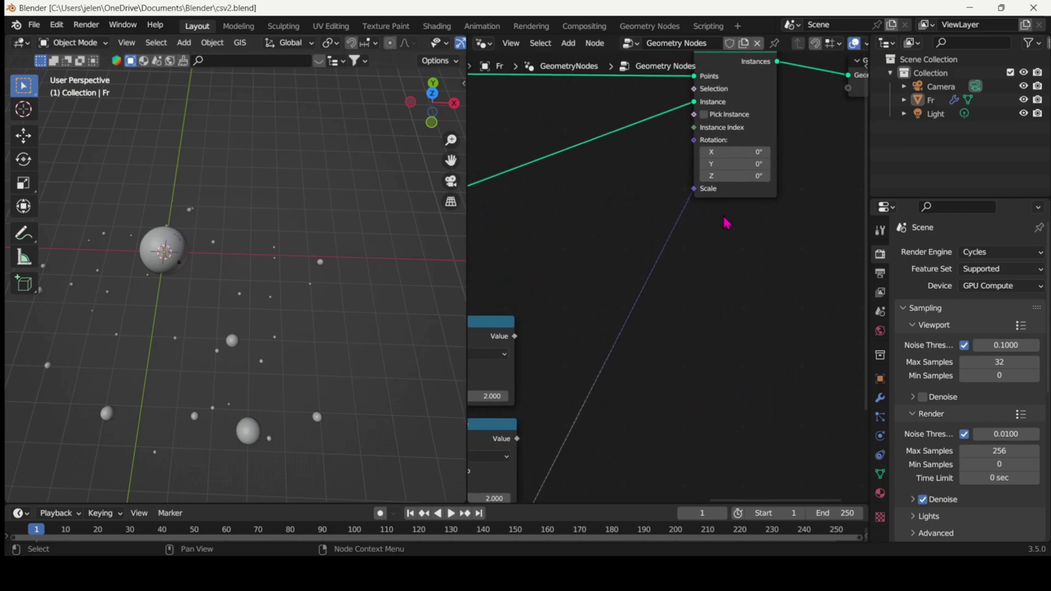
scroll(723, 216, right, 5)
scroll(723, 216, up, 3)
drag(741, 154, 864, 144)
scroll(712, 215, left, 10)
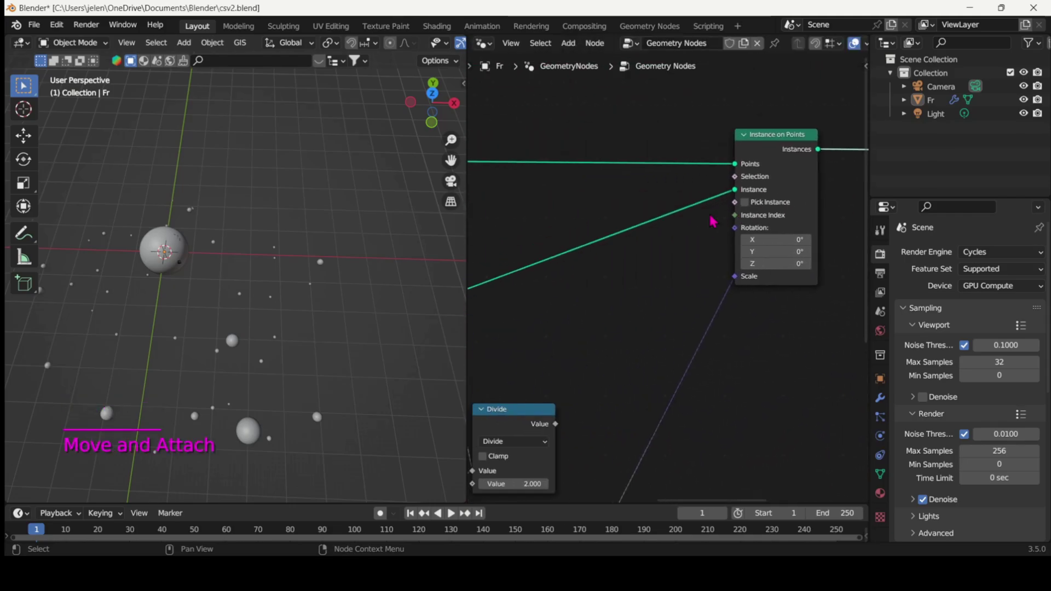
scroll(713, 221, left, 5)
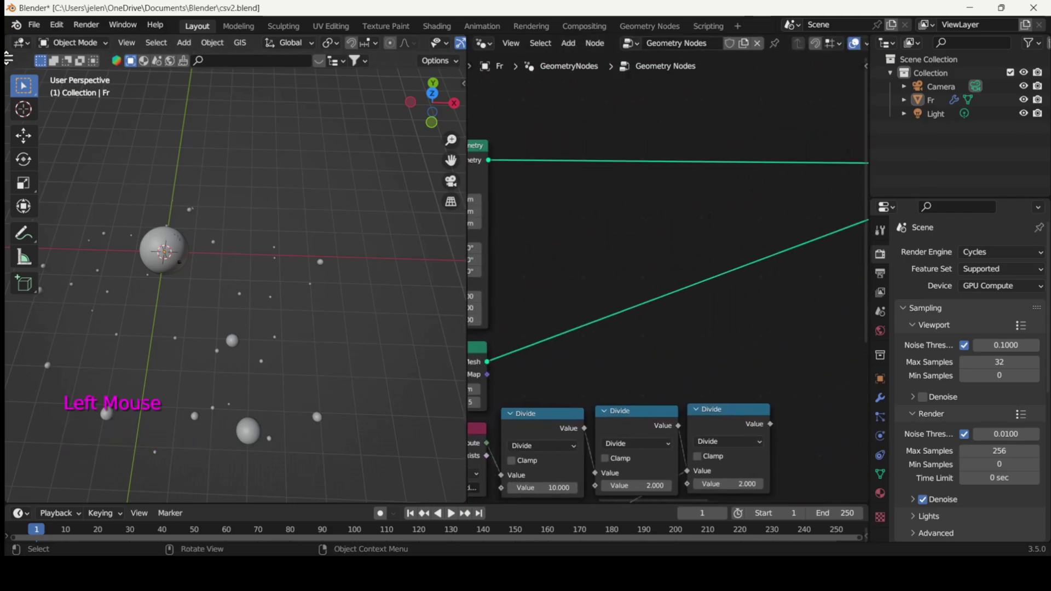
Split the 3D viewport, turn the new area into a Spreadsheet and show the Instances data.
drag(8, 59, 18, 237)
click(21, 45)
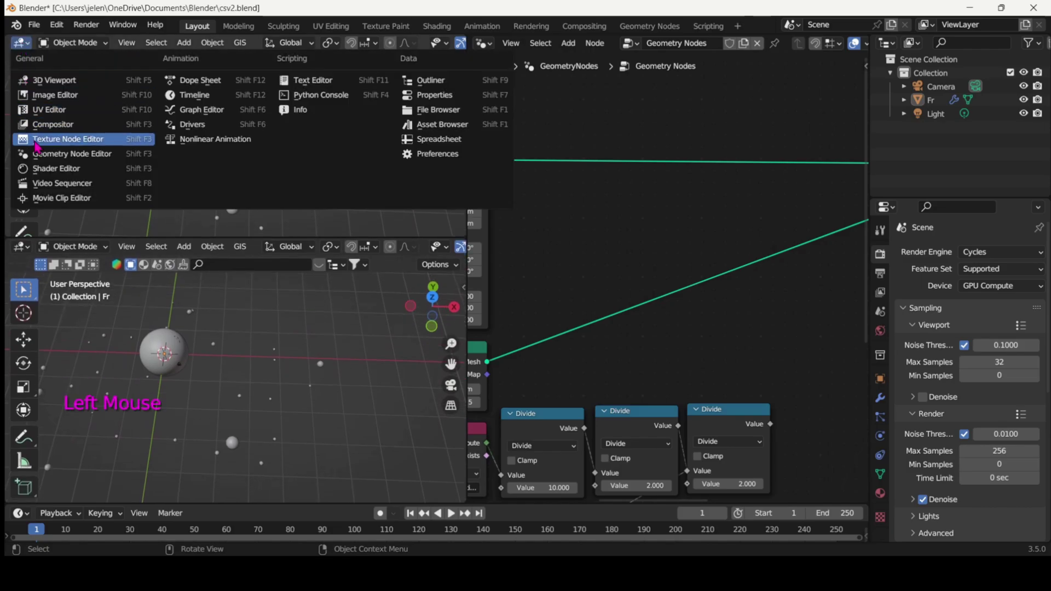
click(427, 141)
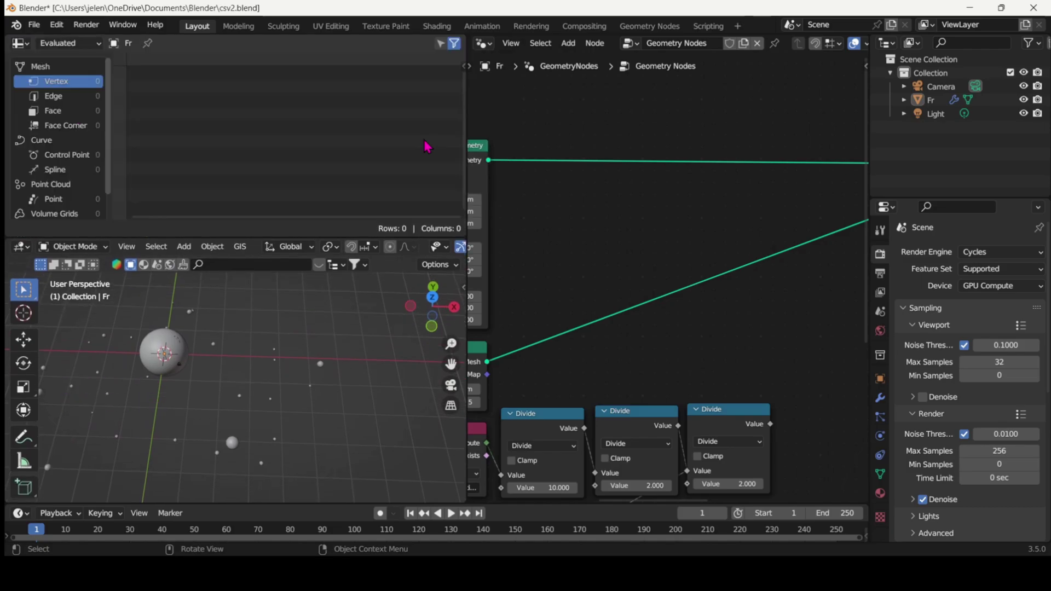
scroll(76, 197, down, 2)
click(67, 205)
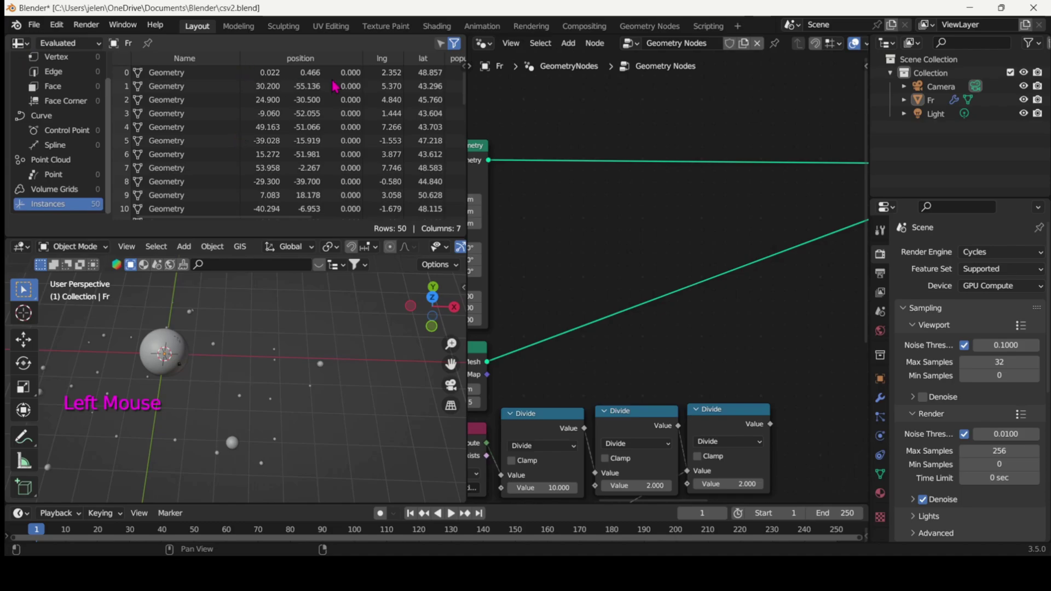
Review the coordinate, population_proper, rotation and scale columns of the instances and save the file.
ctrl+scroll(336, 86, right, 5)
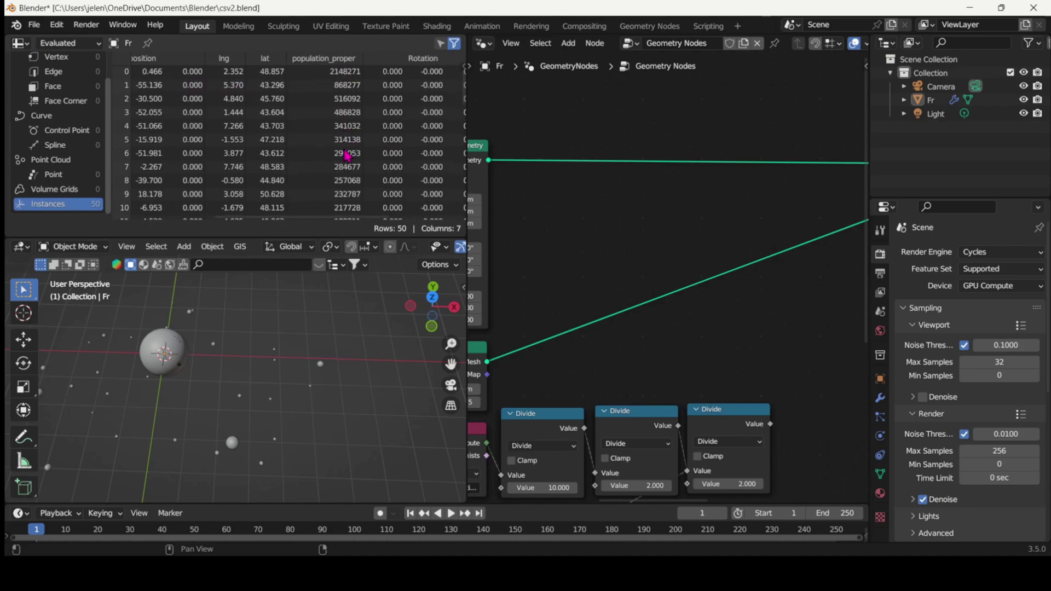
scroll(348, 157, down, 10)
ctrl+scroll(348, 157, left, 3)
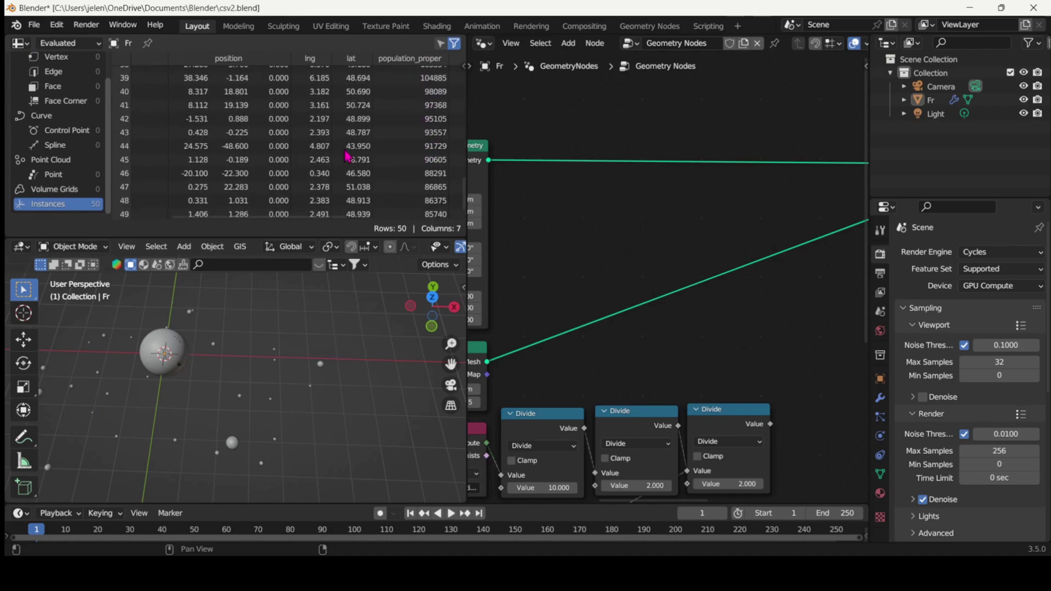
scroll(348, 157, up, 10)
ctrl+scroll(348, 157, right, 5)
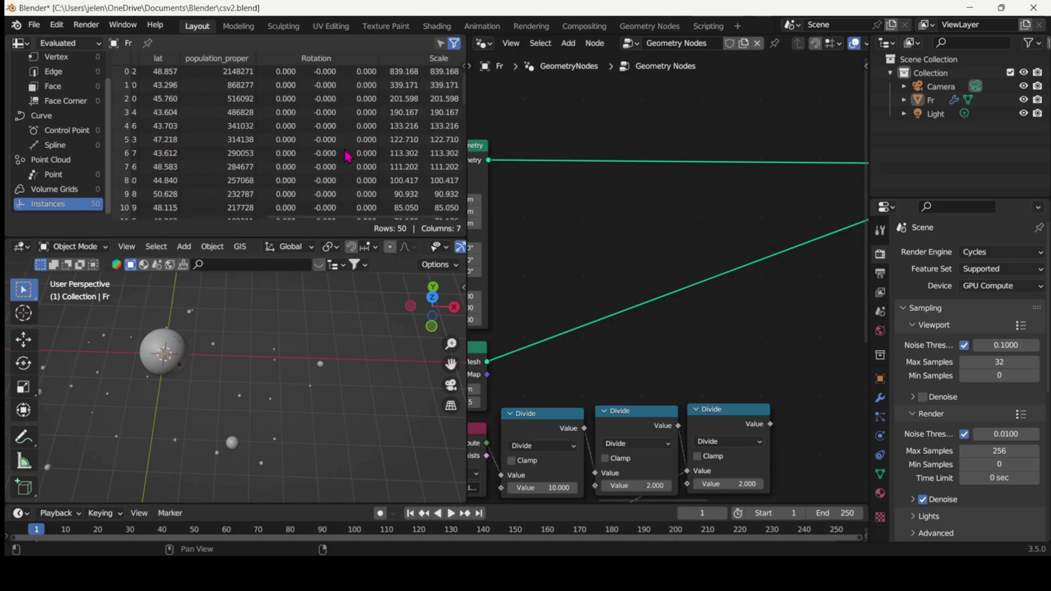
ctrl+scroll(348, 157, left, 3)
key(ctrl+s)
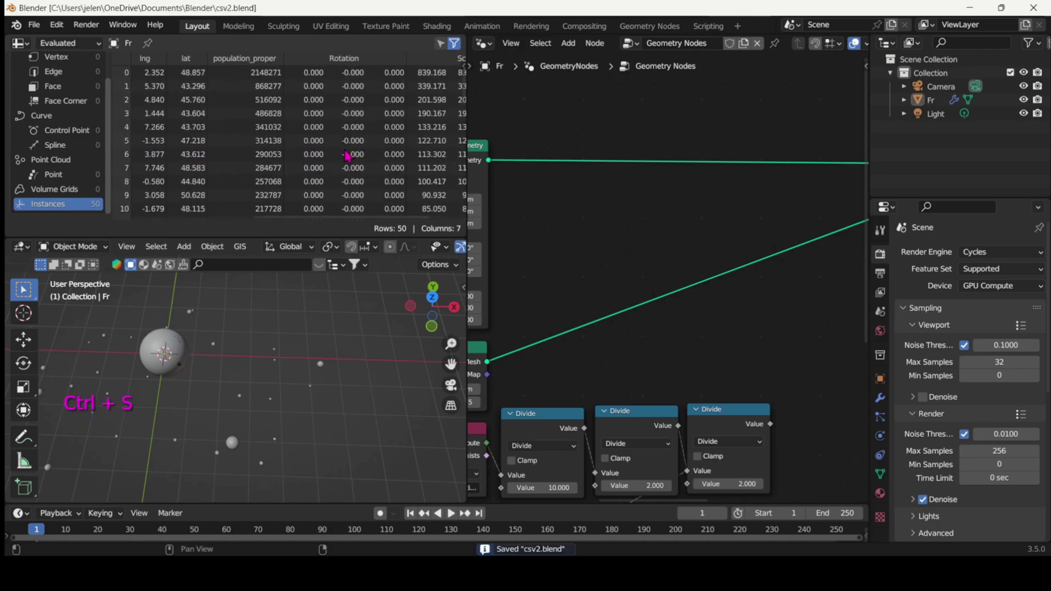
Add a Capture Attribute node on the link between Transform Geometry and Instance on Points.
scroll(694, 259, right, 5)
ctrl+scroll(693, 259, left, 10)
shift+scroll(693, 259, up, 2)
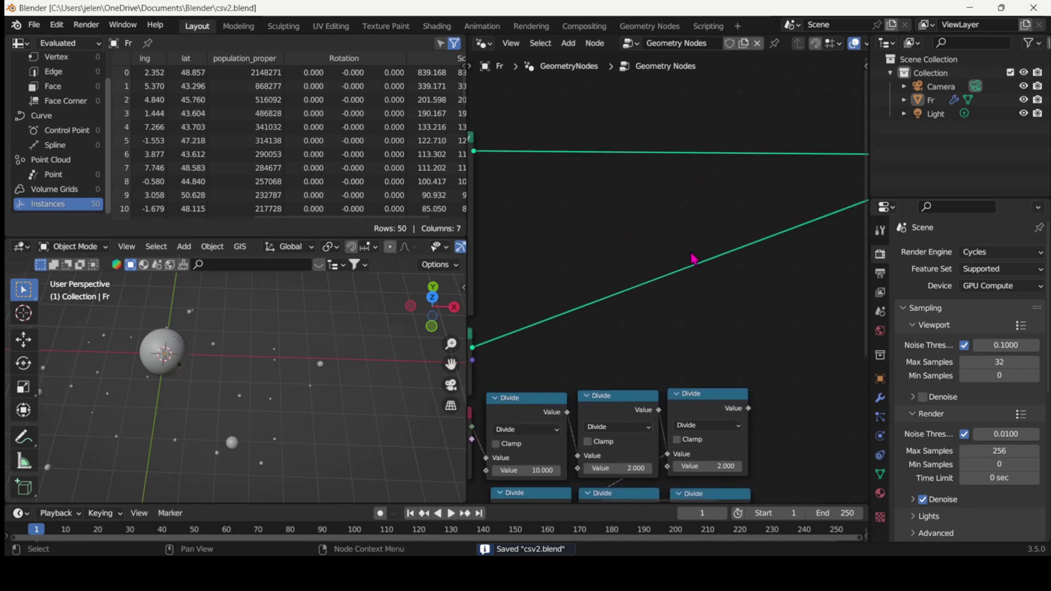
key(shift+a)
text(captu)
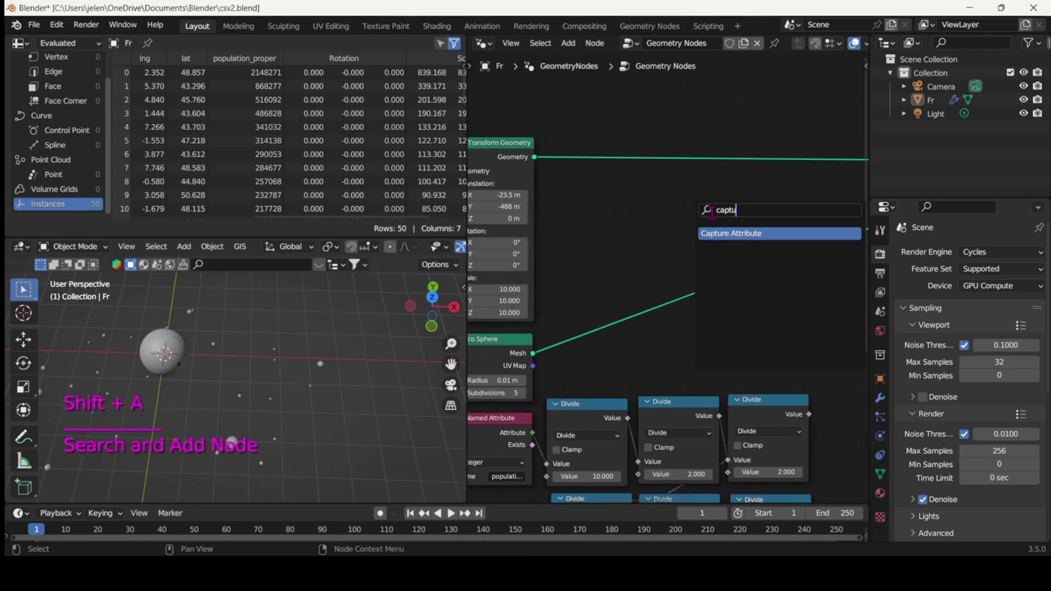
key(Return)
click(645, 244)
middle_drag(610, 311, 633, 255)
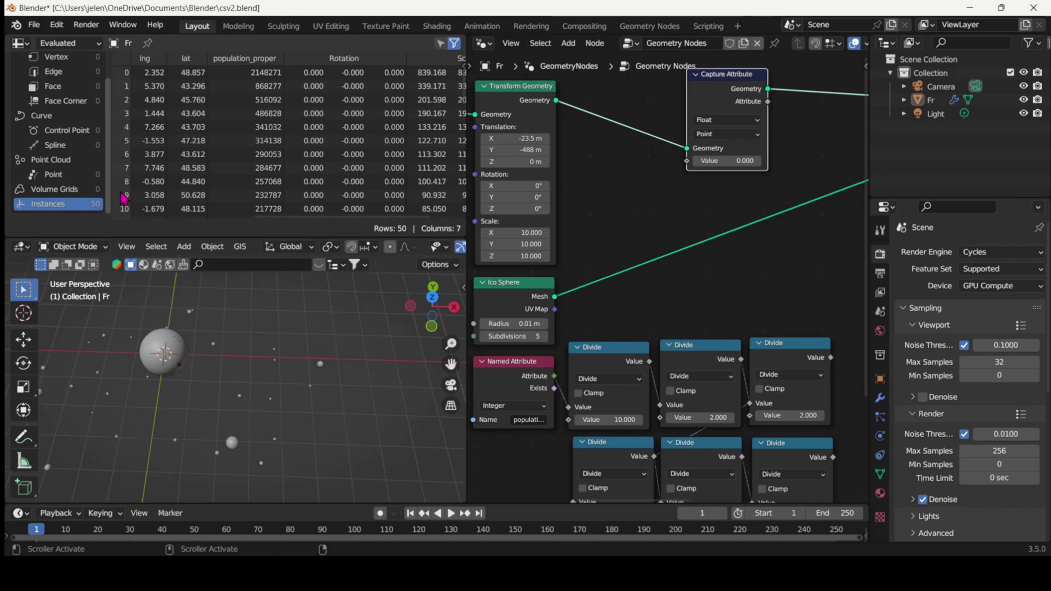
Add an ID node linked to the Value input of the Capture Attribute node.
drag(688, 162, 630, 197)
text(id)
key(Return)
click(657, 208)
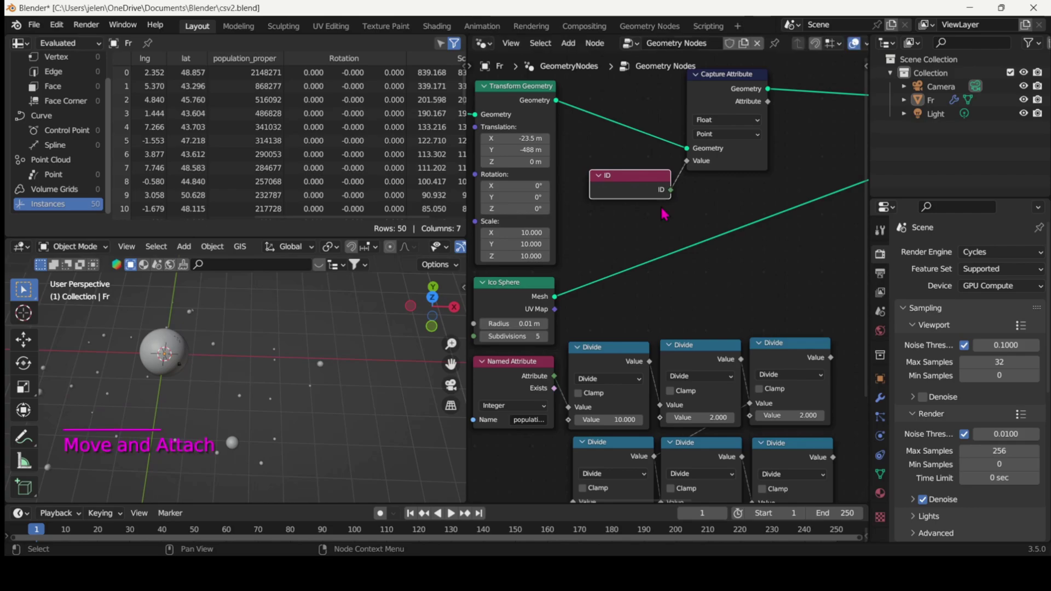
Set the Capture Attribute node's data type to Integer, with ID linked to its Value input, and save the file.
ctrl+scroll(673, 137, right, 3)
click(671, 132)
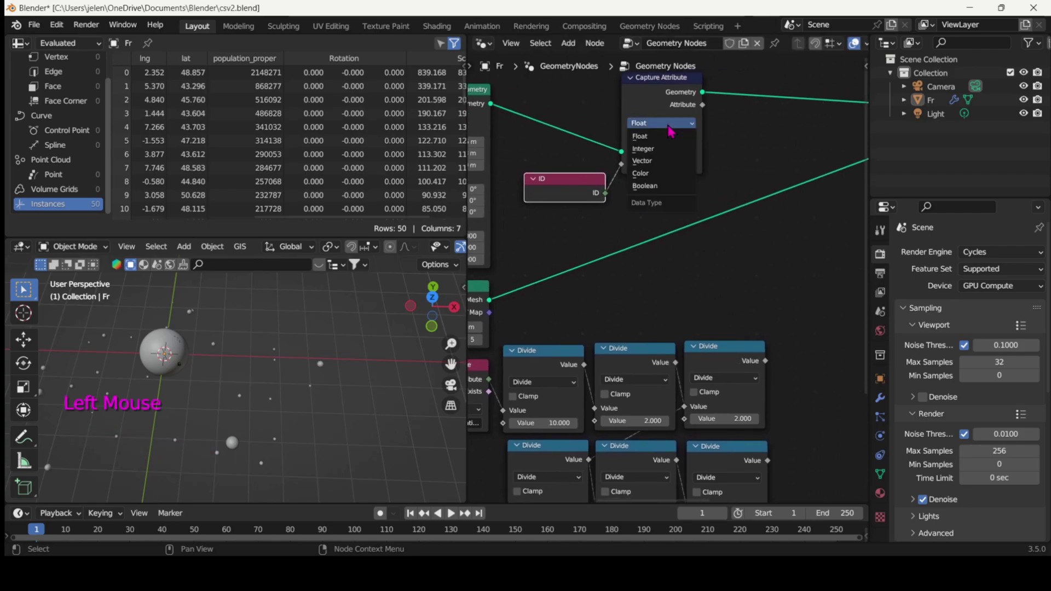
click(655, 151)
drag(605, 193, 621, 163)
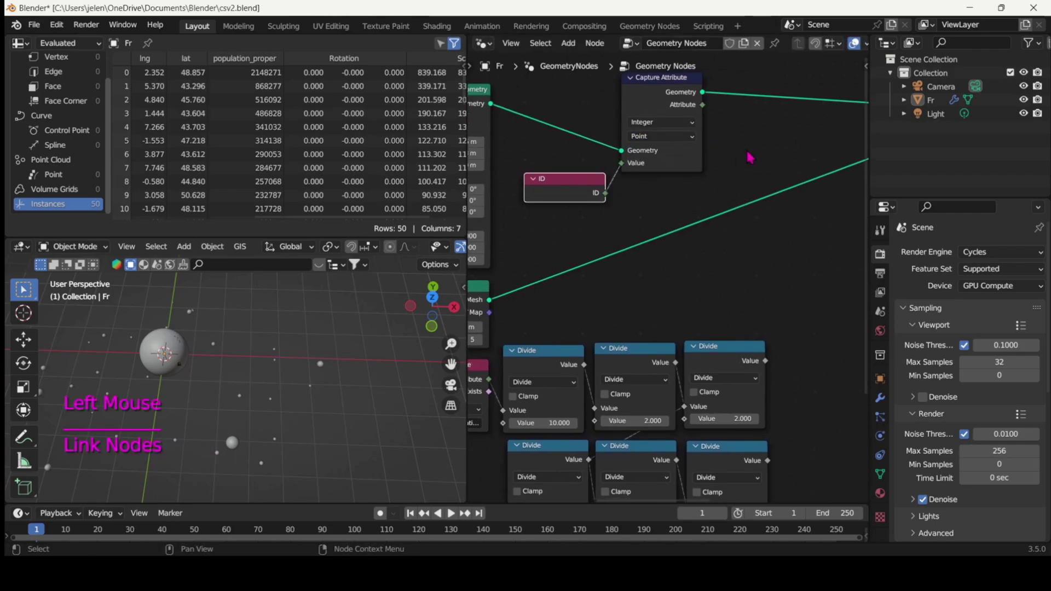
ctrl+scroll(159, 182, left, 5)
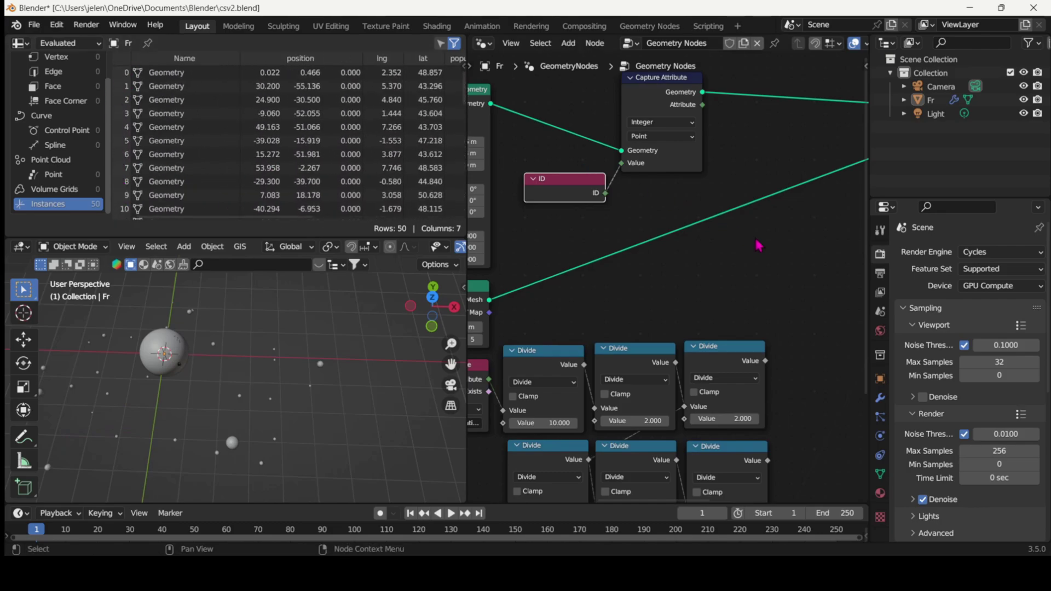
scroll(796, 231, right, 3)
scroll(796, 231, up, 1)
scroll(772, 258, down, 3)
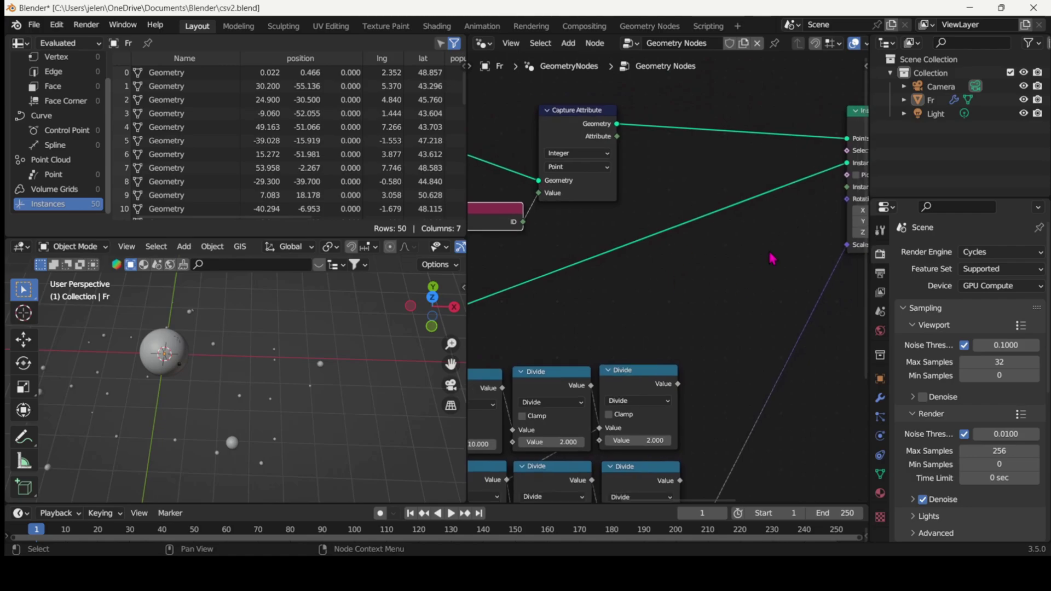
key(ctrl+s)
Add a Set Material node on the link between Instance on Points and Group Output.
ctrl+scroll(771, 258, right, 2)
scroll(770, 252, right, 5)
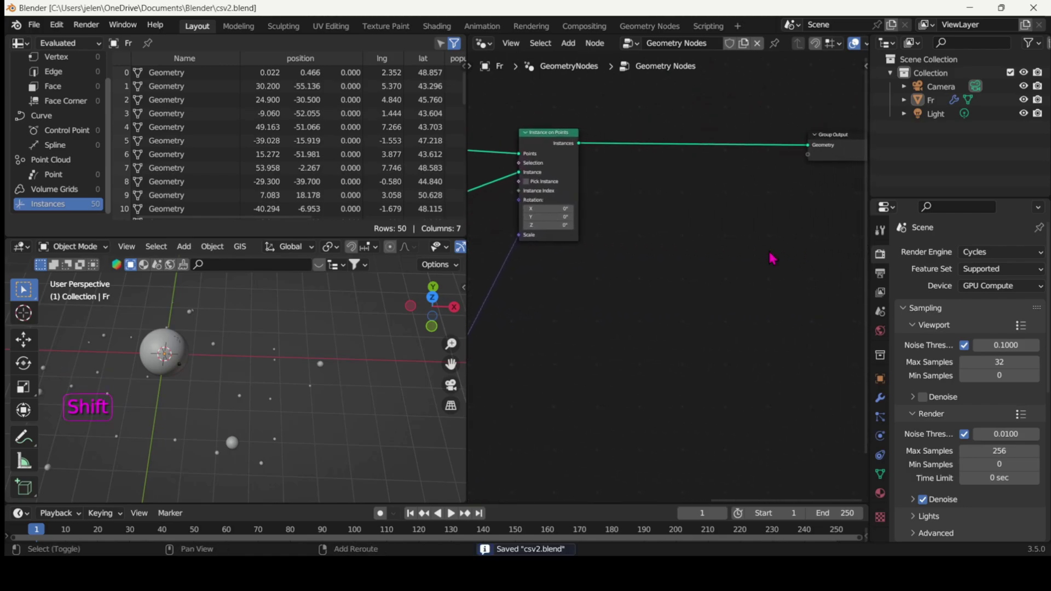
key(shift+a)
click(733, 236)
text(set m)
key(Return)
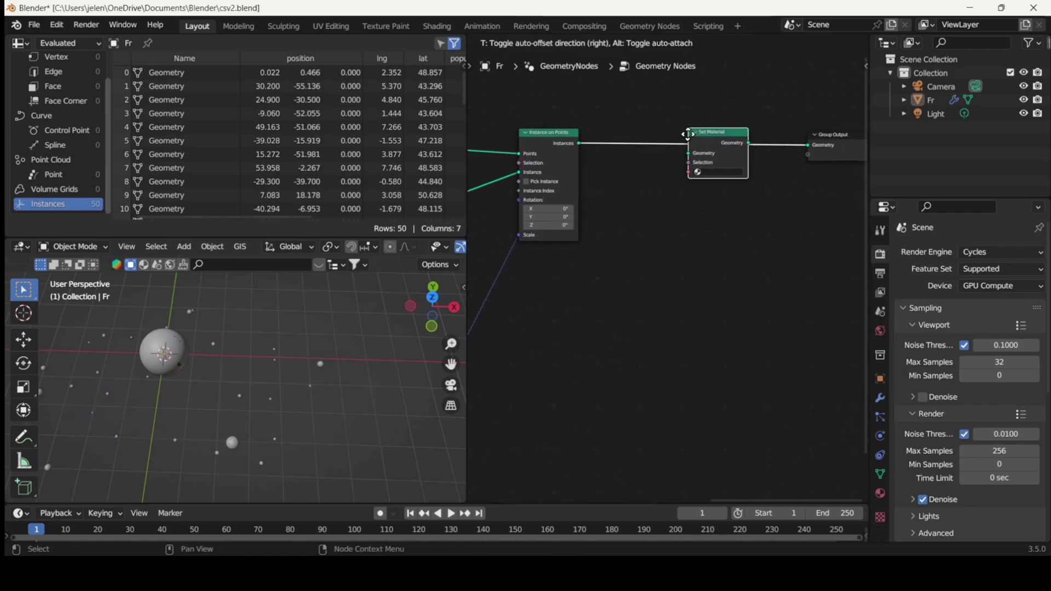
click(692, 136)
Lower the Ico Sphere's subdivisions to a plain icosahedron shape and choose Material in the Set Material node.
ctrl+scroll(626, 240, left, 5)
click(584, 268)
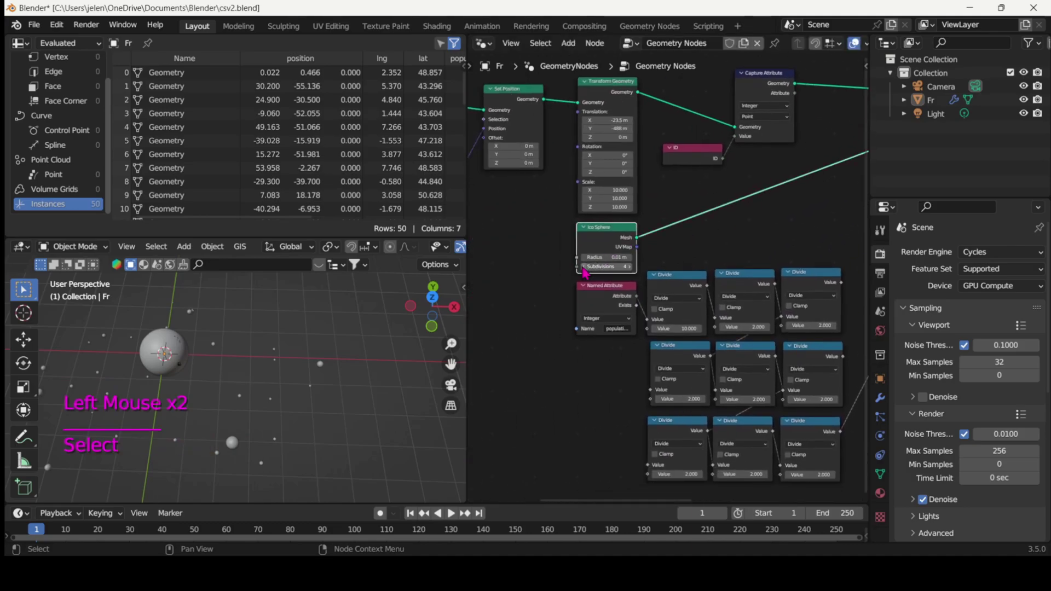
ctrl+scroll(725, 235, right, 5)
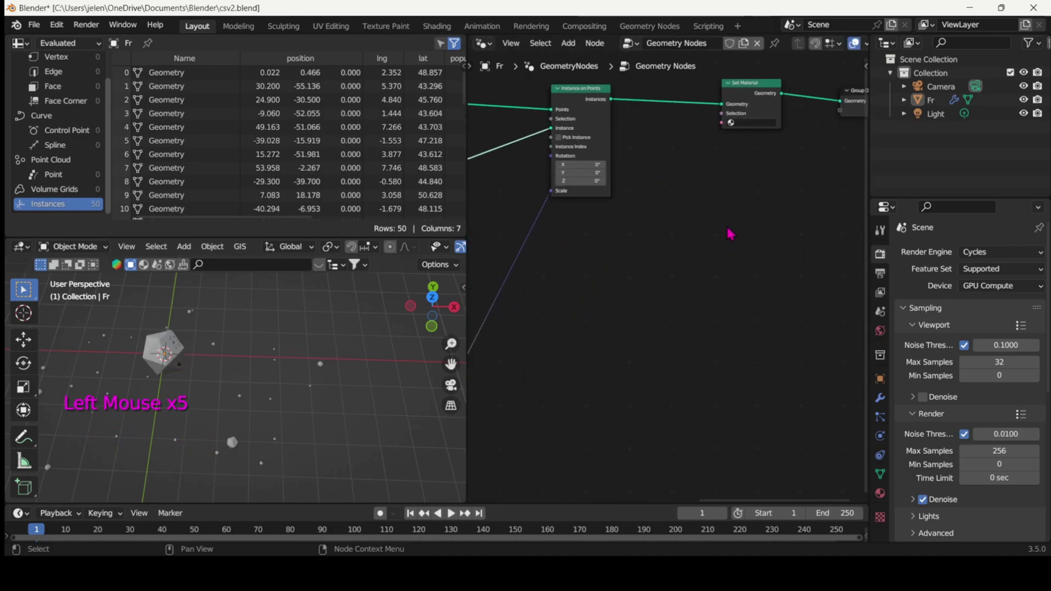
click(693, 147)
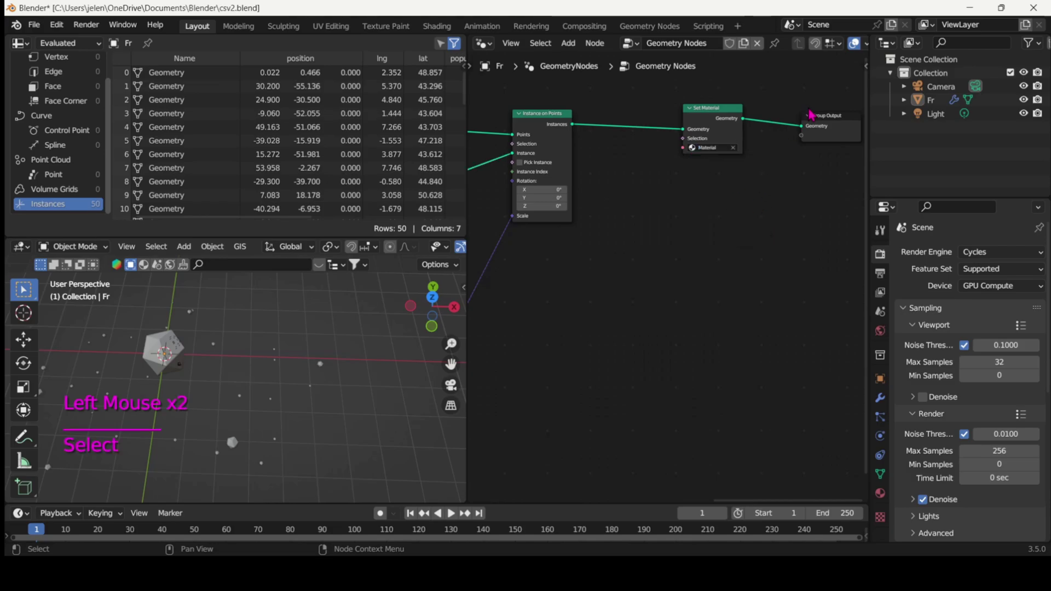
Add a Set Shade Smooth node on the link between Set Material and Group Output and mute it.
mouse_move(811, 115)
mouse_down()
mouse_move(837, 104)
mouse_move(827, 107)
mouse_up()
key(shift+a)
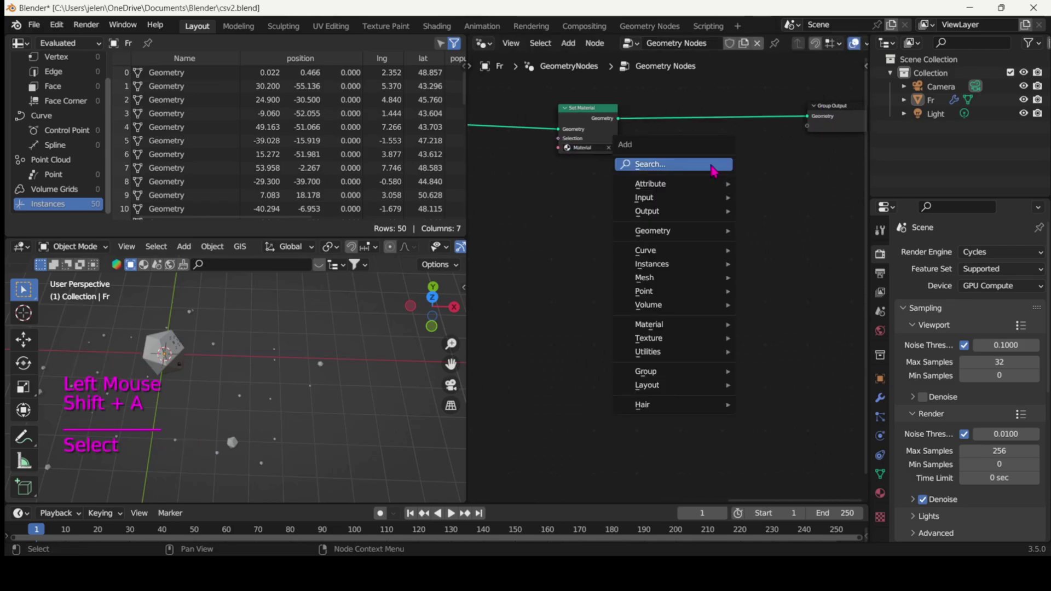
click(711, 166)
click(714, 167)
key(shift+a)
click(714, 167)
text(set)
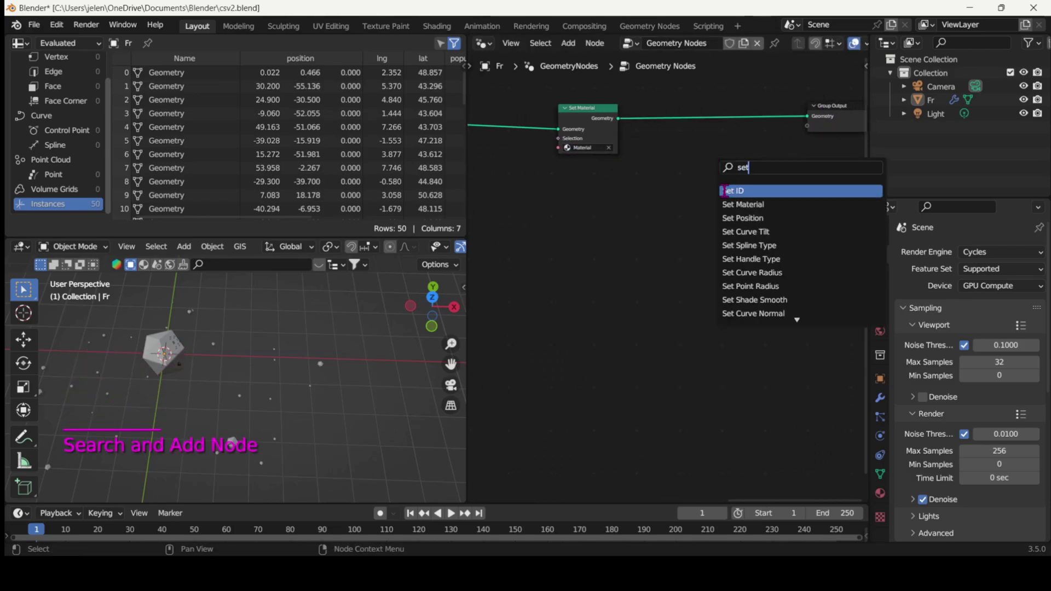
text( sha)
click(728, 191)
click(717, 112)
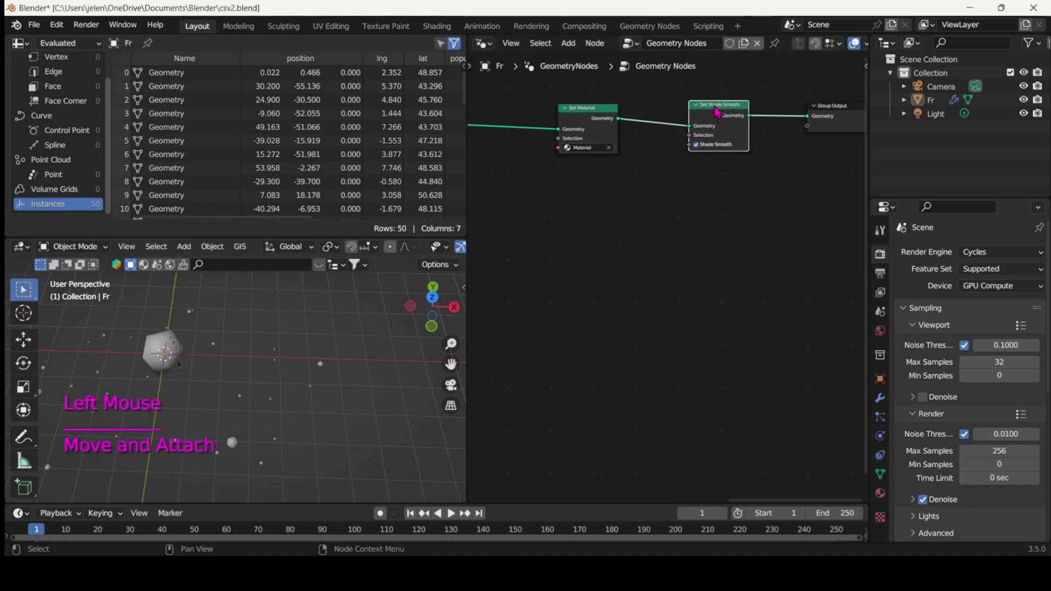
key(m)
Widen the node editor and reduce the spreadsheet's height, keeping the largest instance in view in the 3D viewport.
scroll(620, 198, left, 5)
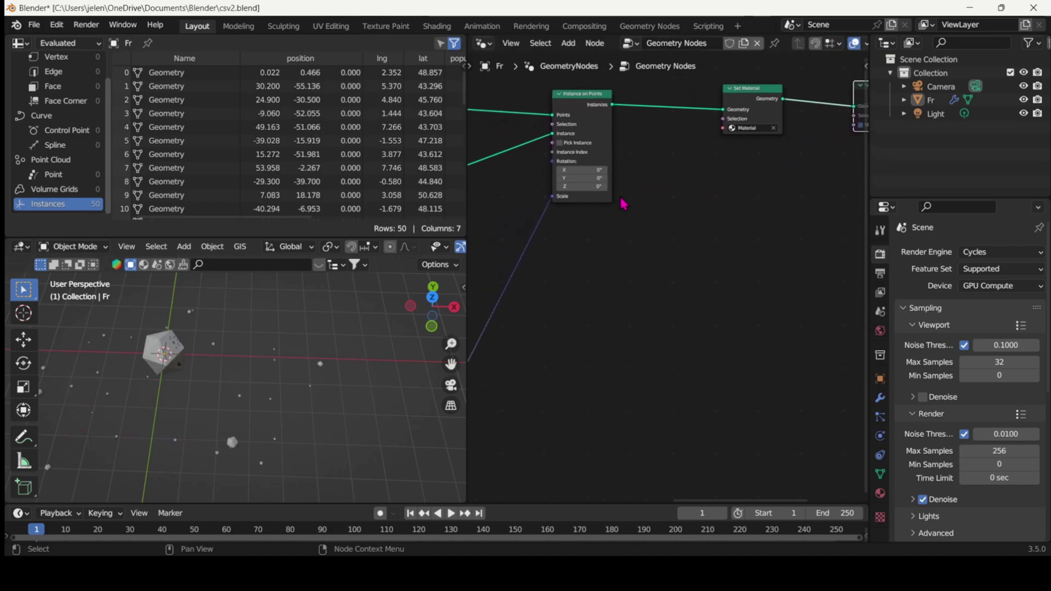
scroll(620, 198, down, 2)
drag(465, 221, 215, 216)
drag(107, 239, 146, 120)
middle_drag(156, 282, 151, 300)
scroll(149, 300, up, 5)
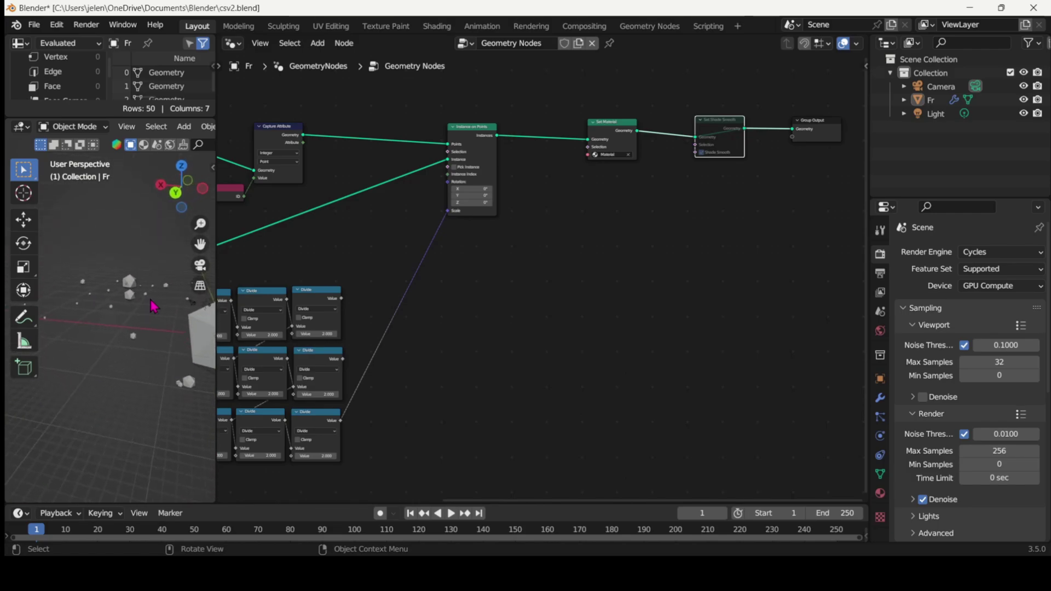
drag(199, 246, 110, 246)
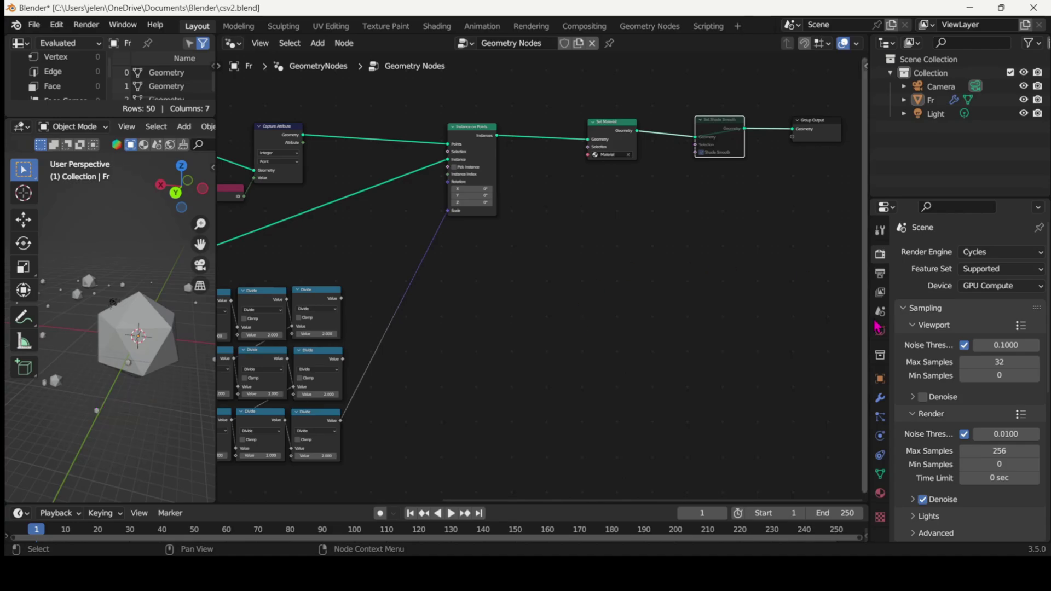
Assign the existing Material to the Fr object and rename it City 1.
click(880, 493)
click(905, 309)
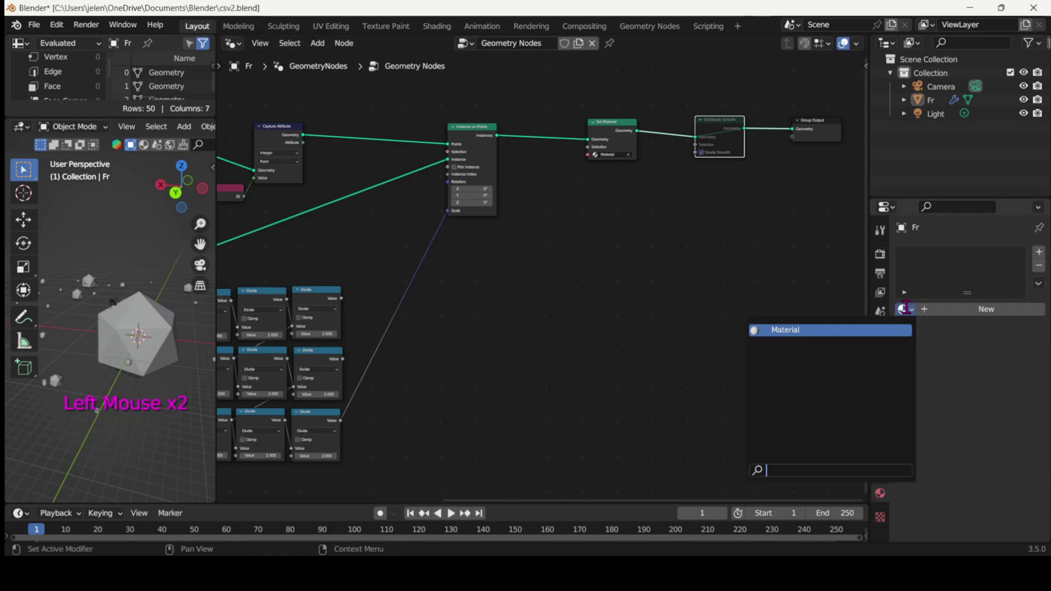
click(791, 328)
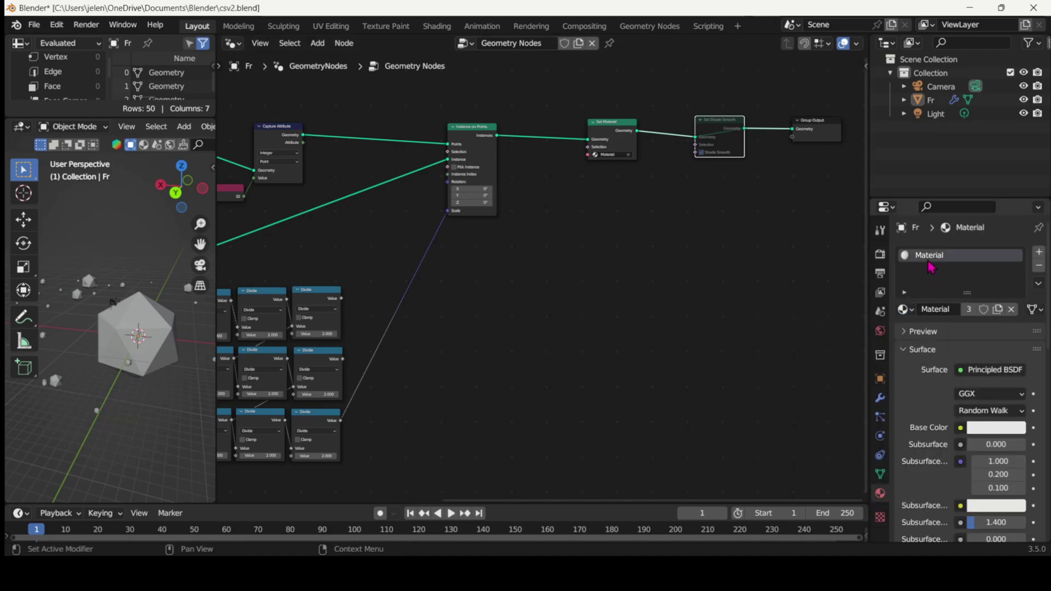
double_click(931, 309)
key(BackSpace)
text(it)
key(BackSpace)
key(BackSpace)
text(City 1)
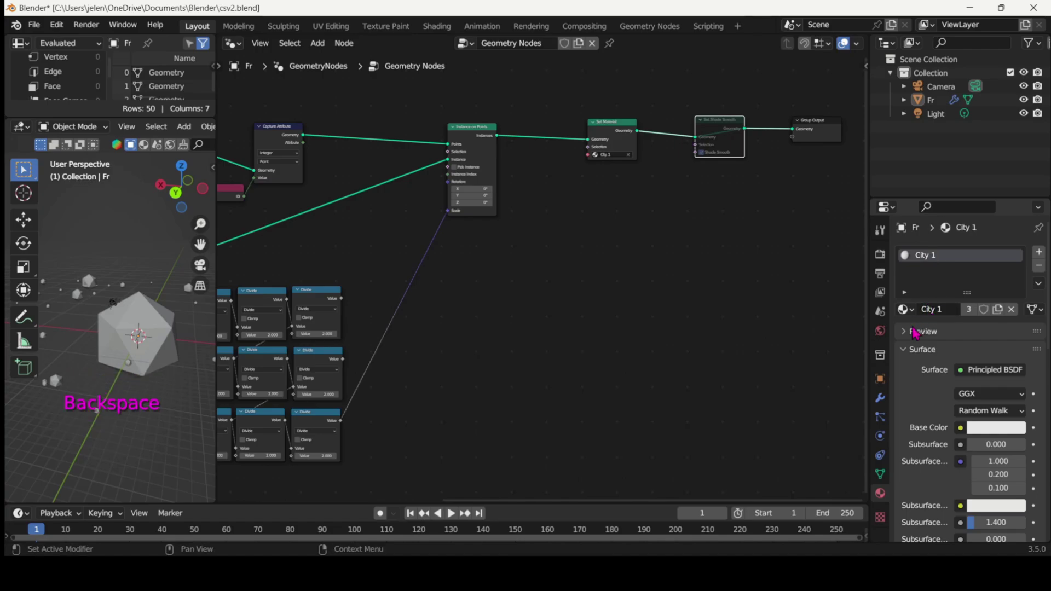
Set the City 1 base color to magenta with hue 0.954 and saturation 1.000.
scroll(915, 333, down, 3)
click(995, 359)
click(968, 264)
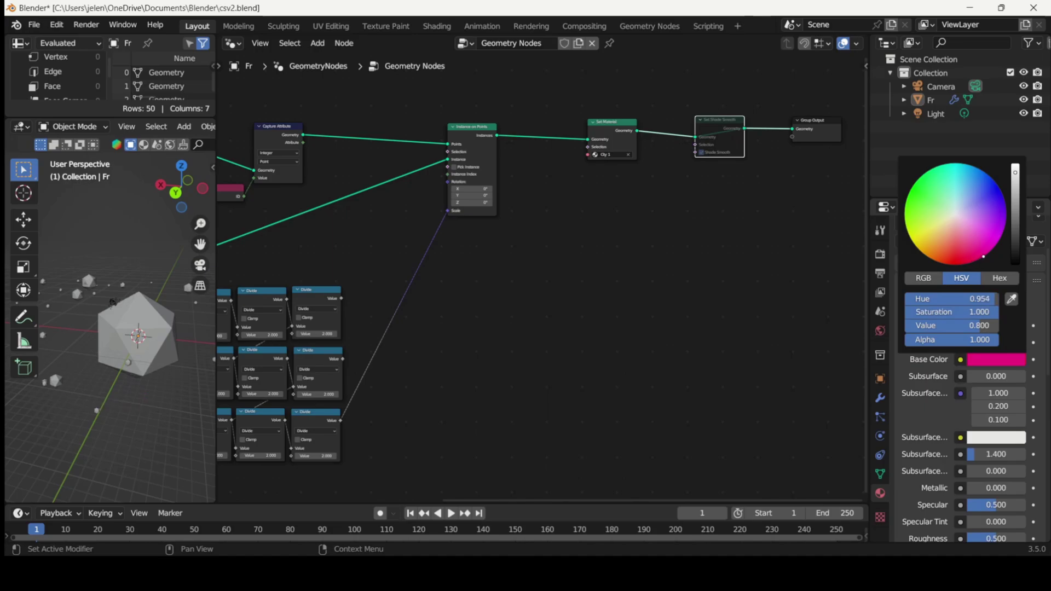
click(931, 405)
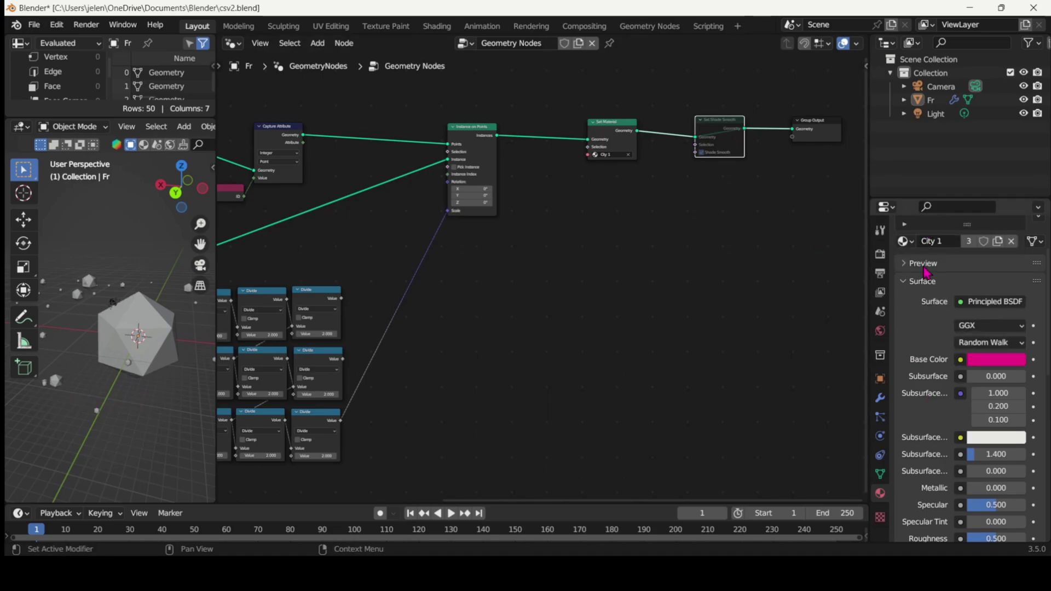
Add a second material slot with a new material named City 2 and give it a cyan base color.
scroll(925, 272, up, 3)
click(1038, 251)
click(904, 331)
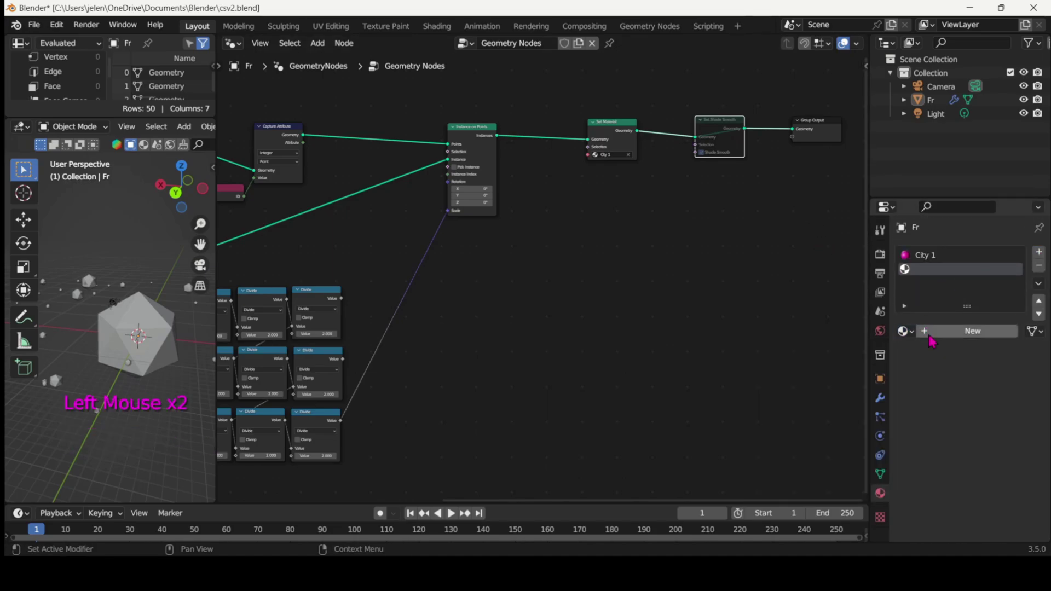
click(931, 332)
click(939, 333)
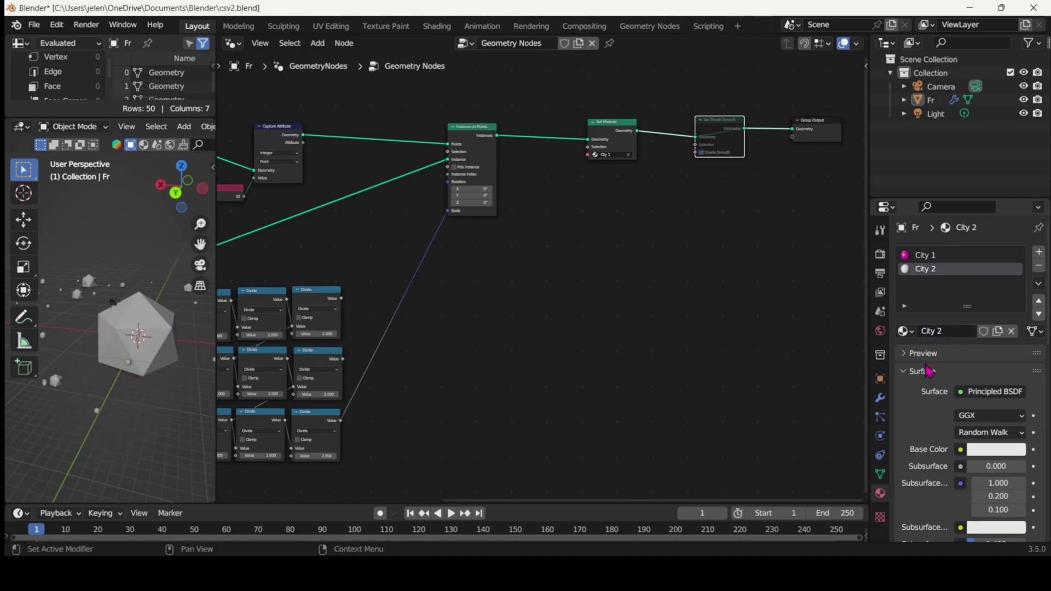
click(996, 449)
click(959, 291)
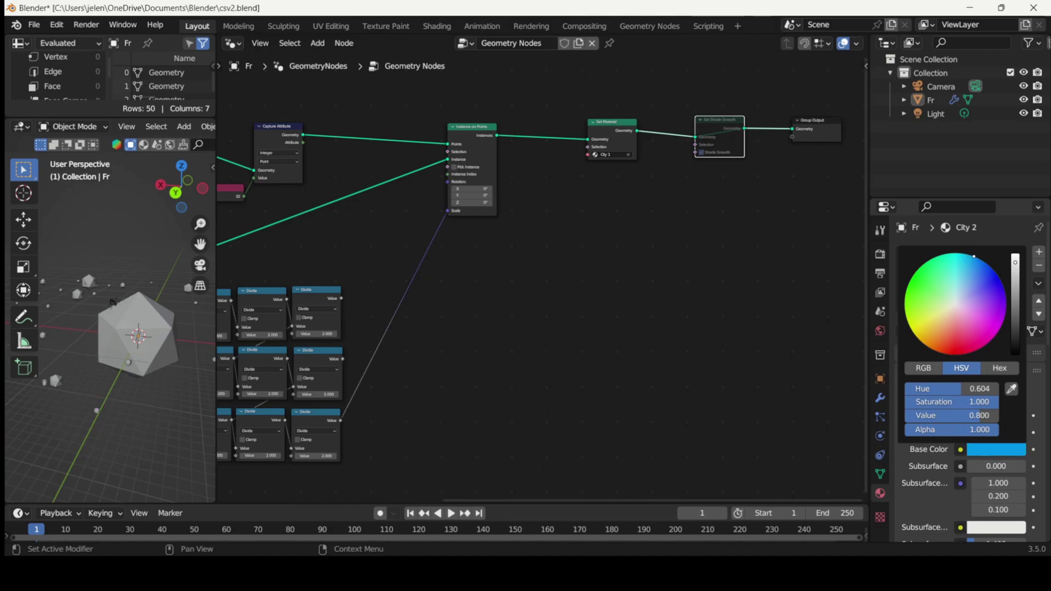
click(930, 462)
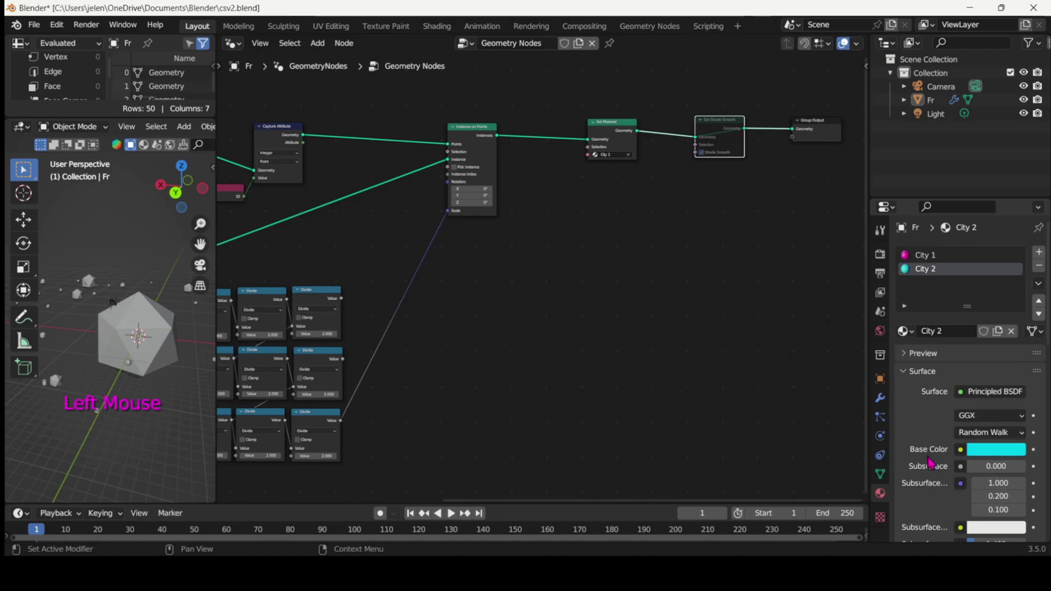
Add a third material slot with a new material named City 3 and give it a yellow base color.
click(1039, 253)
click(933, 332)
text(City)
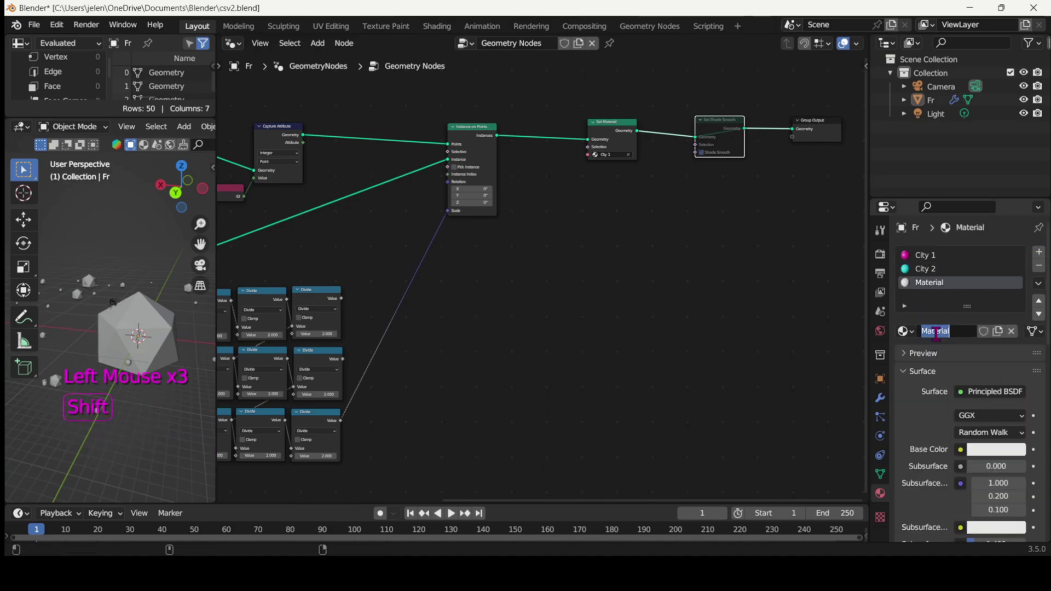
click(987, 452)
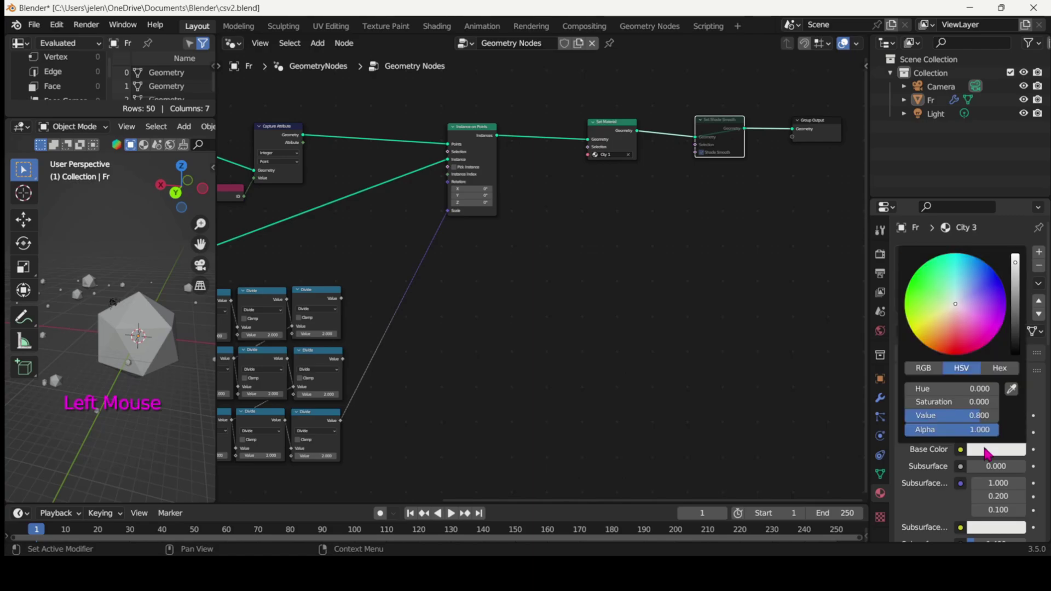
drag(965, 317, 918, 338)
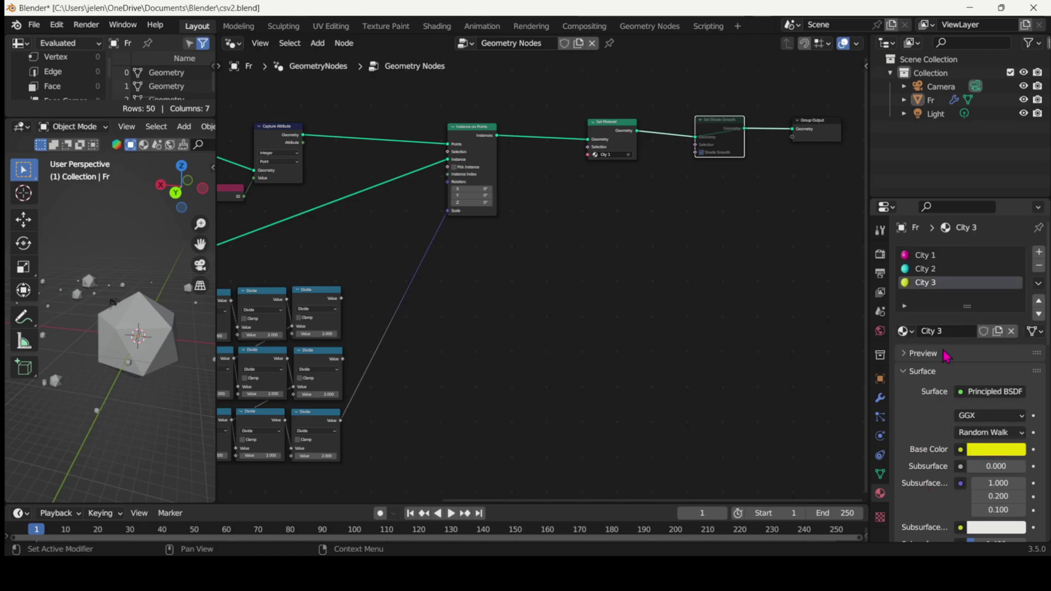
Add a fourth material named Other cities with a green base color of hue 0.316 and saturation 1.000.
click(1039, 252)
click(929, 333)
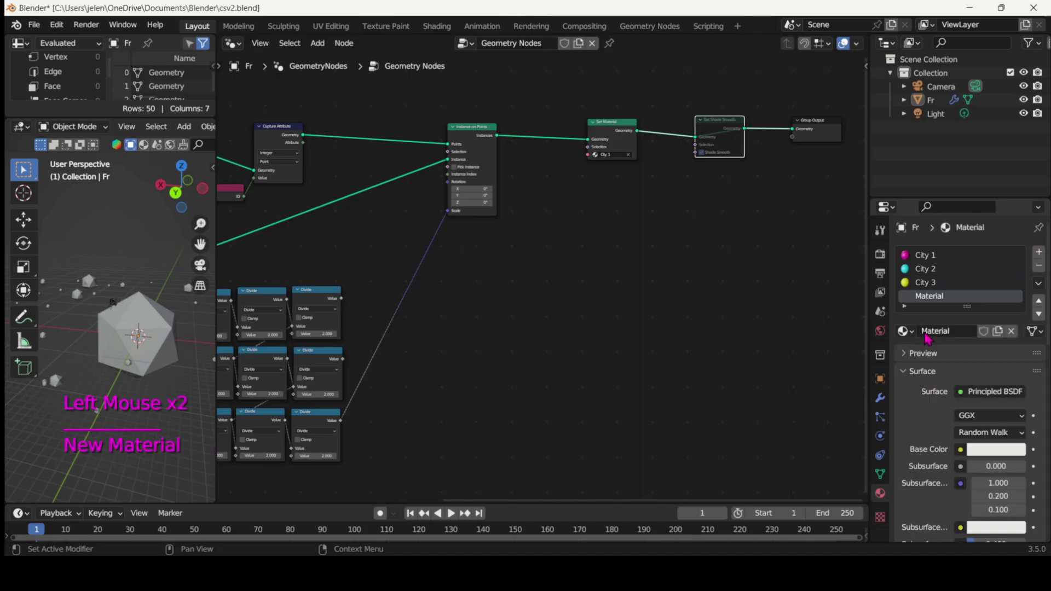
key(ctrl)
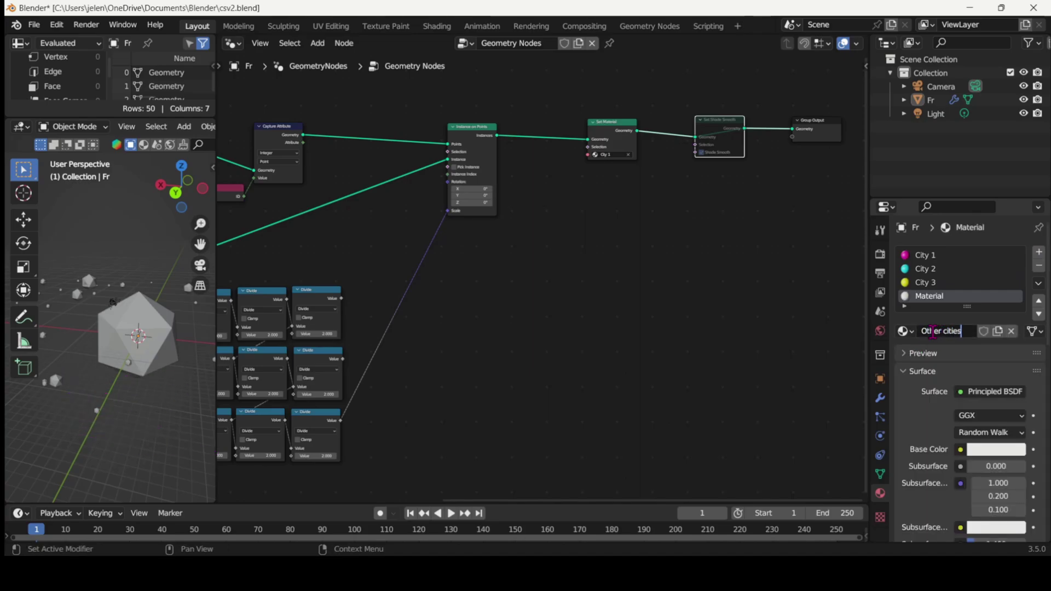
click(988, 451)
click(910, 281)
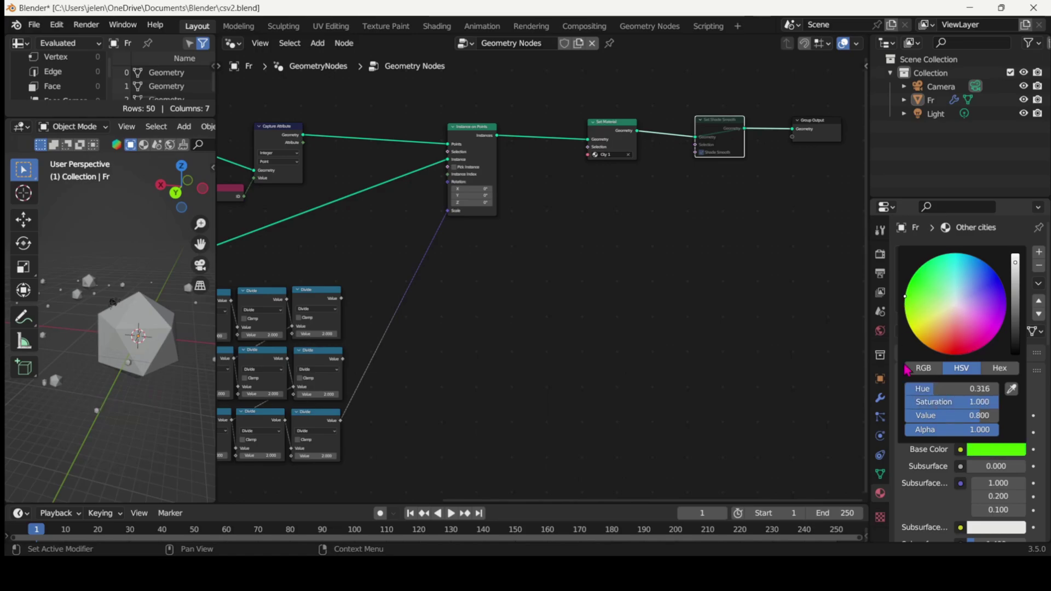
scroll(919, 454, down, 4)
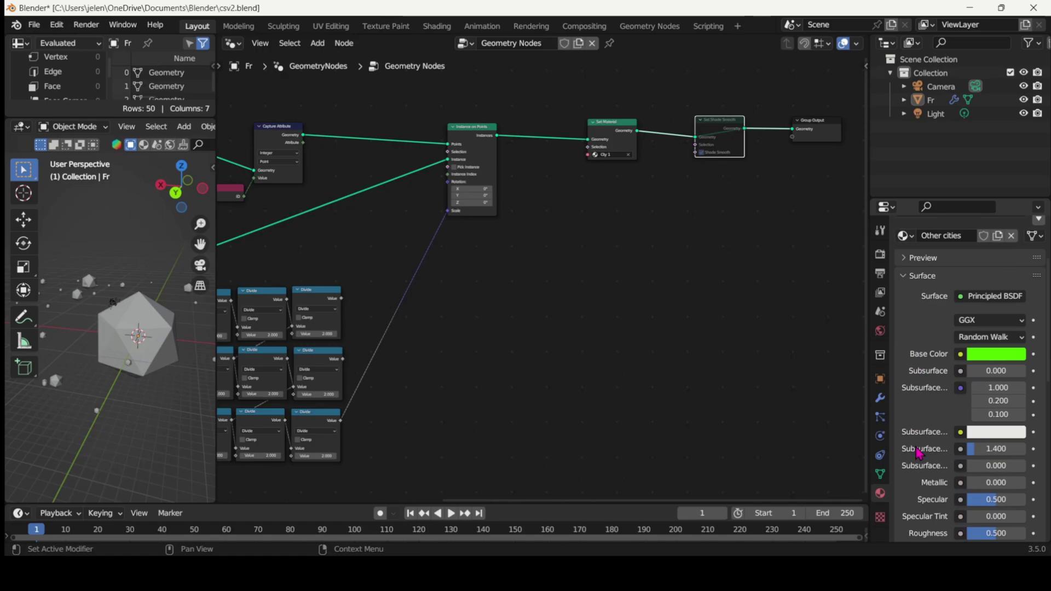
scroll(919, 453, up, 4)
Widen the 3D viewport at the node editor's expense and save the file.
click(582, 213)
middle_drag(582, 213, 628, 212)
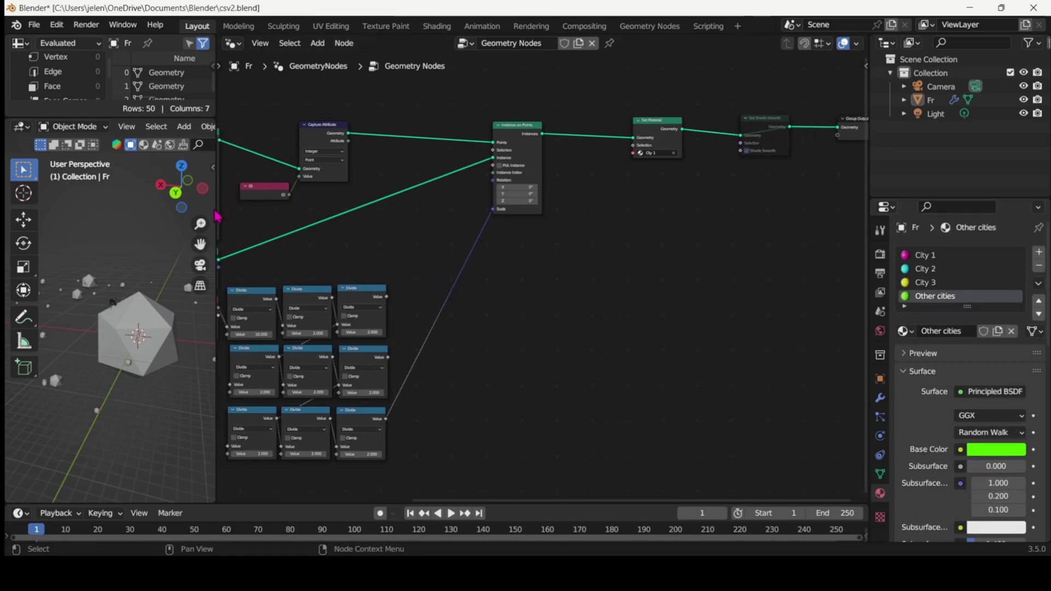
drag(216, 209, 575, 214)
key(ctrl+s)
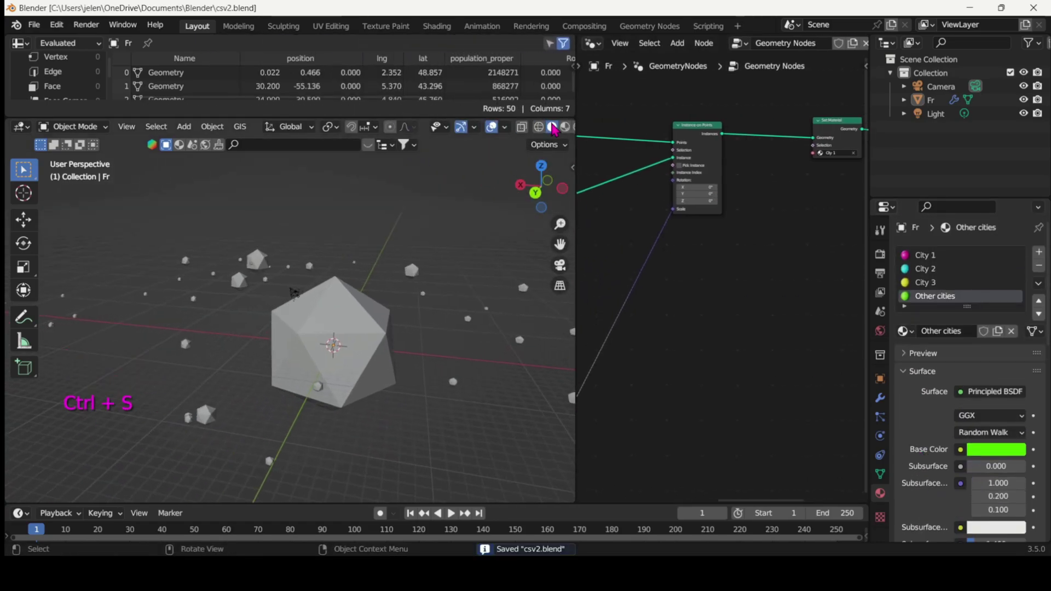
Switch the 3D viewport to Rendered shading and view the city instances from another angle.
scroll(552, 129, down, 3)
click(551, 127)
middle_drag(413, 348, 414, 358)
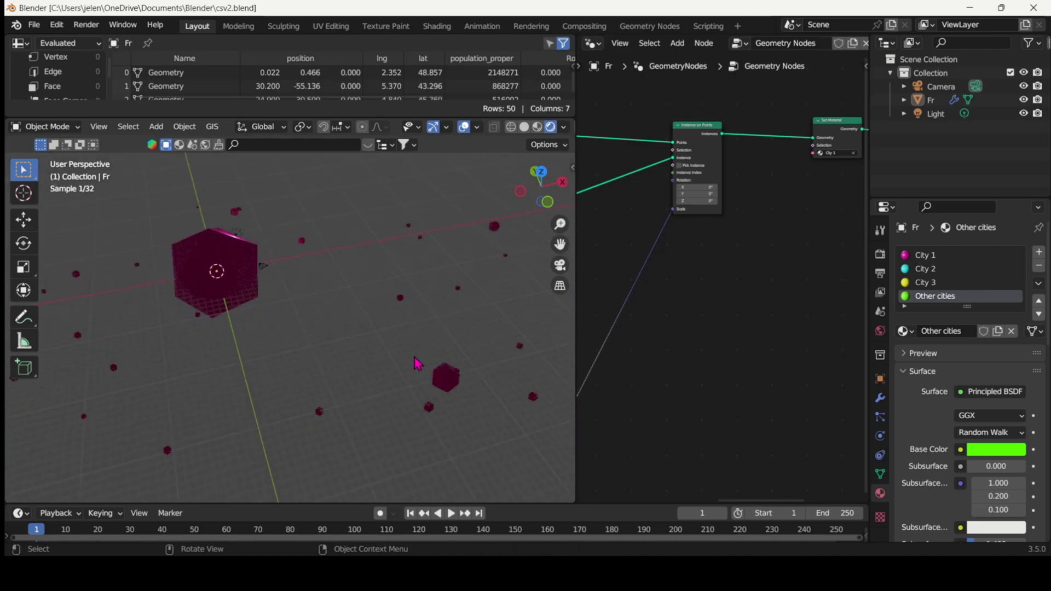
Darken the World background color to black.
click(880, 330)
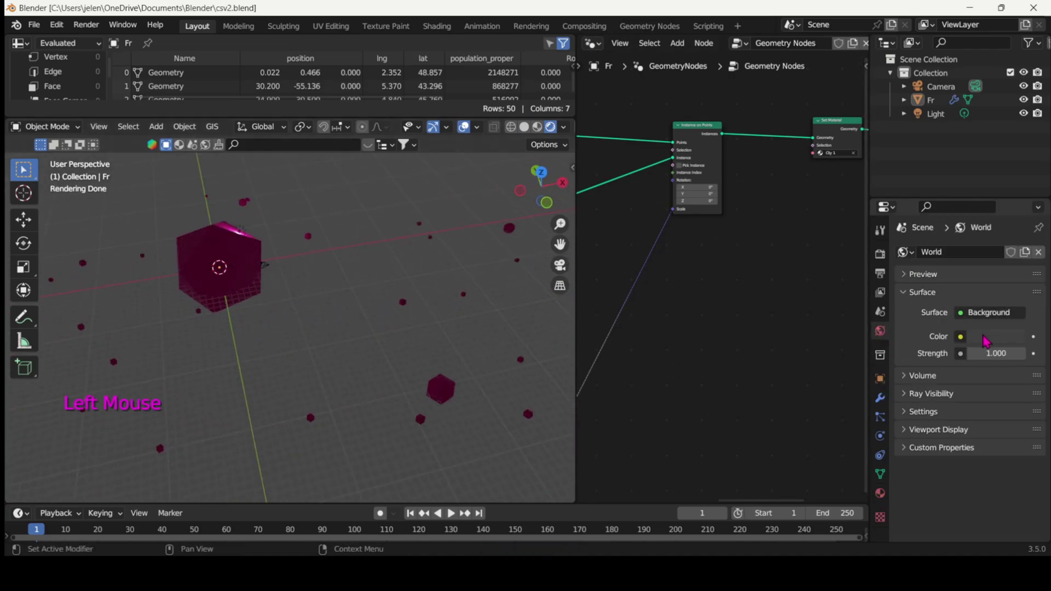
click(983, 336)
drag(1016, 215, 1015, 241)
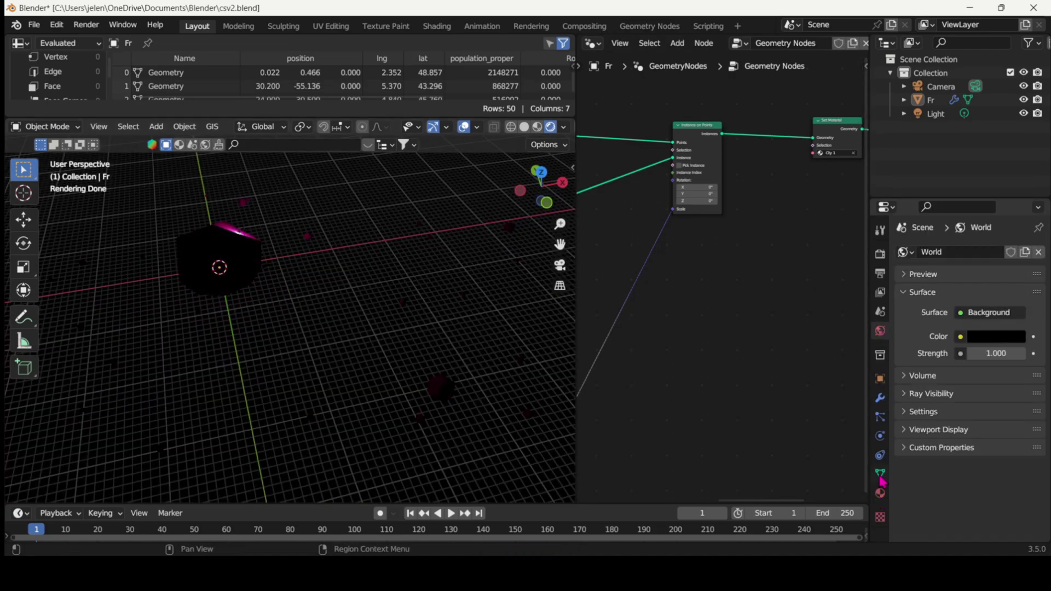
Change the scene's Light to a Sun light with a strength of 10.
click(935, 113)
click(879, 437)
click(952, 313)
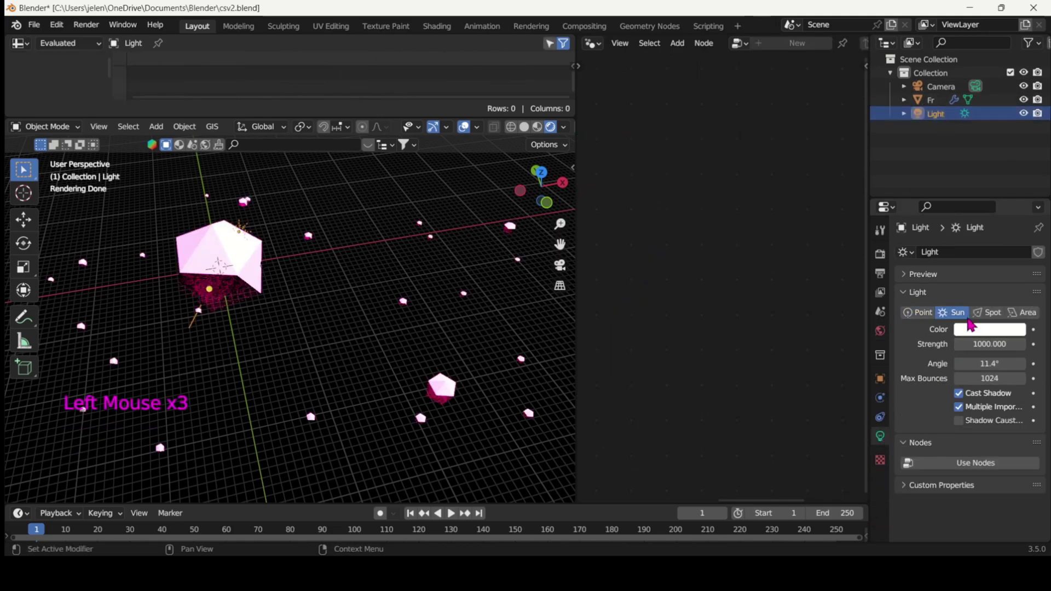
click(990, 344)
text(10)
key(Return)
Enlarge the node editor at the 3D viewport's expense, select the Fr object's City 1 material slot and save the file.
middle_drag(416, 328, 539, 366)
drag(574, 362, 366, 355)
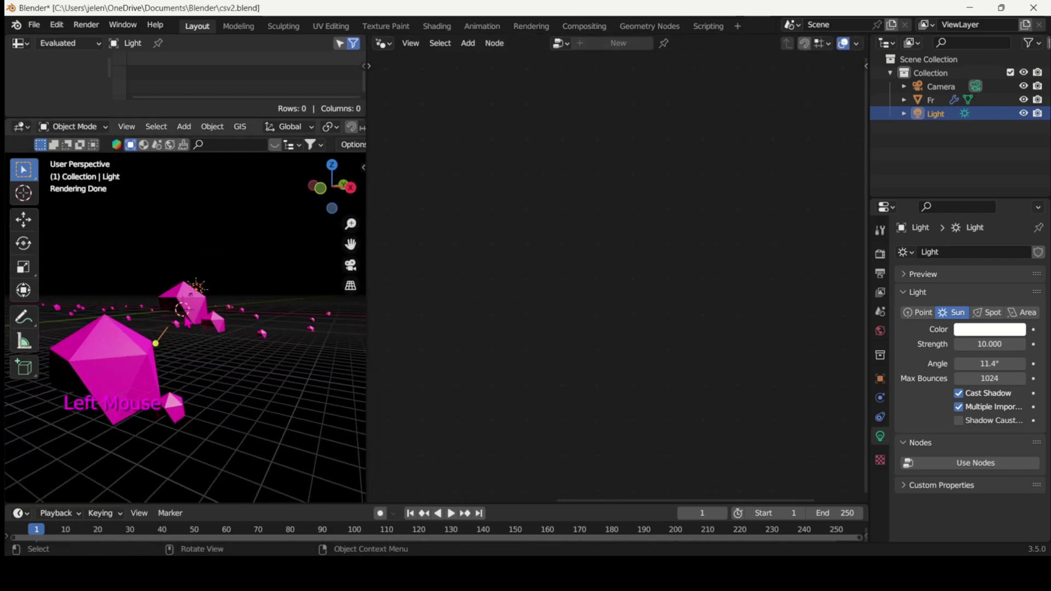
click(134, 359)
click(879, 493)
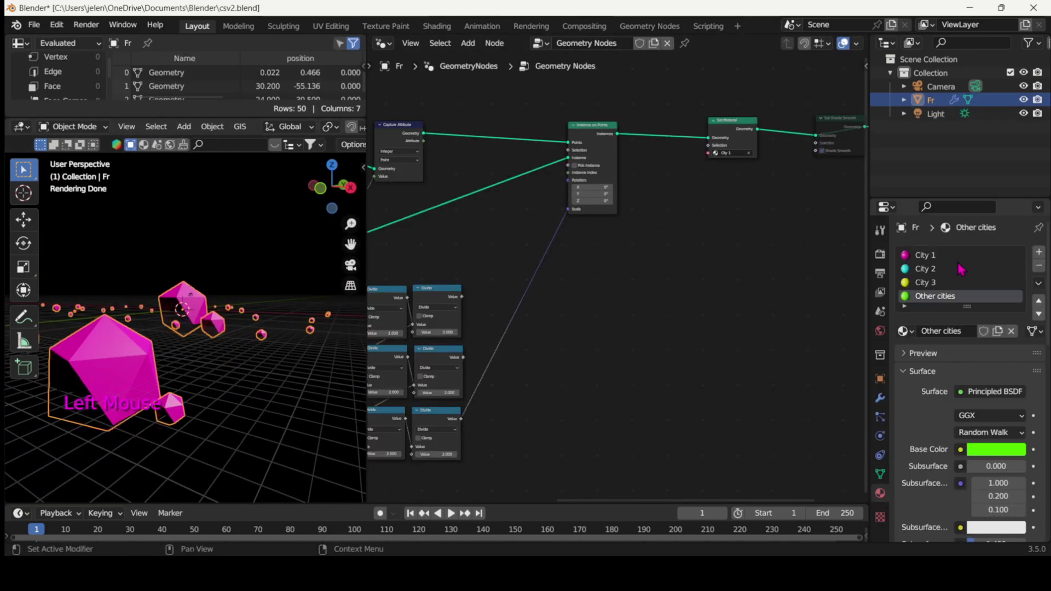
click(949, 255)
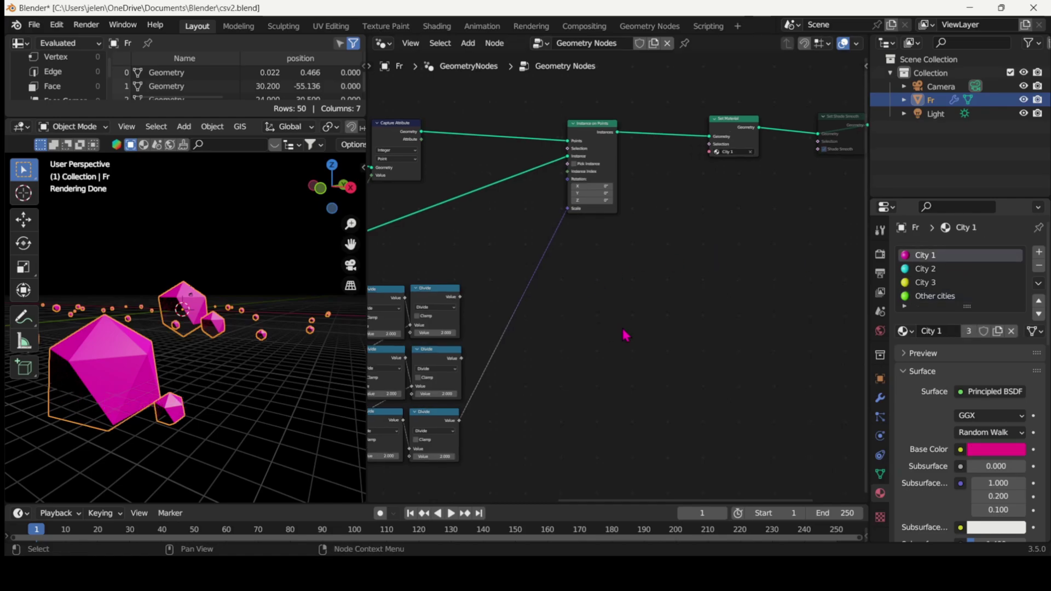
key(ctrl+s)
Add a Greater Than math node below Instance on Points, fed by the captured attribute, with a threshold of 0.
scroll(627, 333, up, 3)
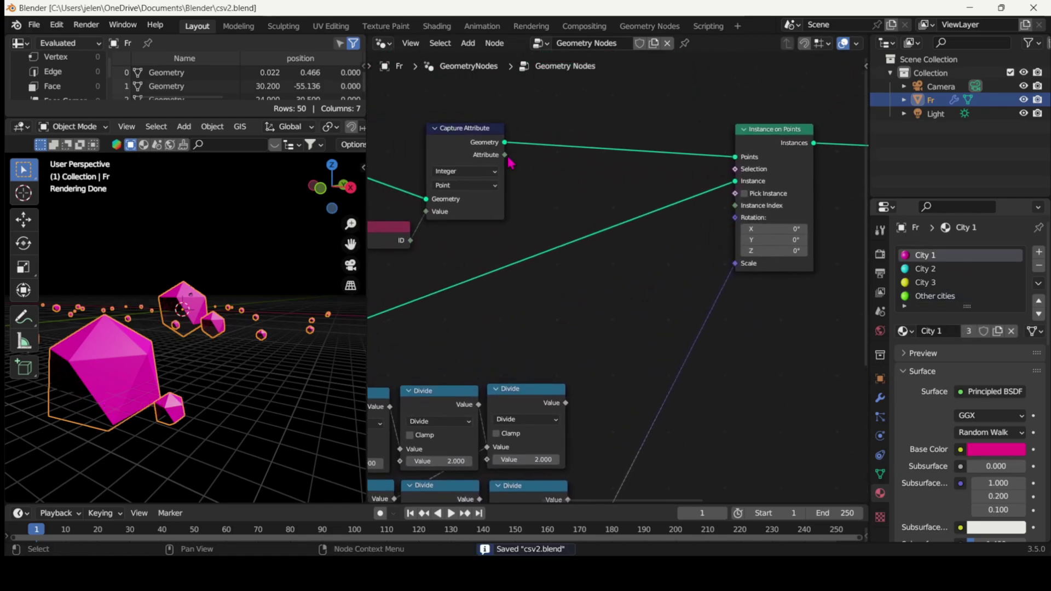
drag(736, 358, 758, 358)
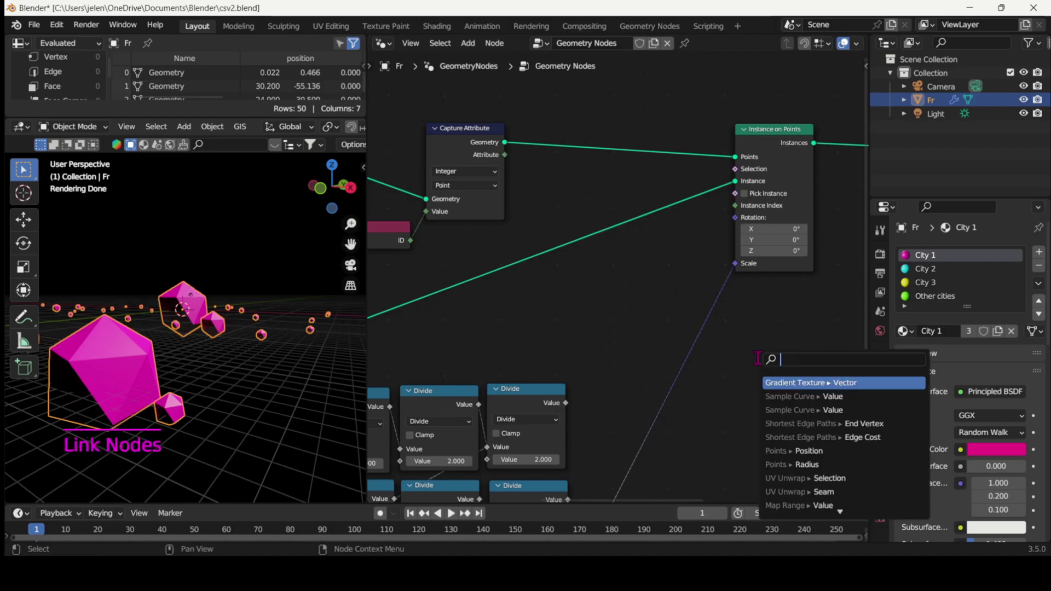
key(Down)
key(Down)
key(Down)
key(Down)
key(Down)
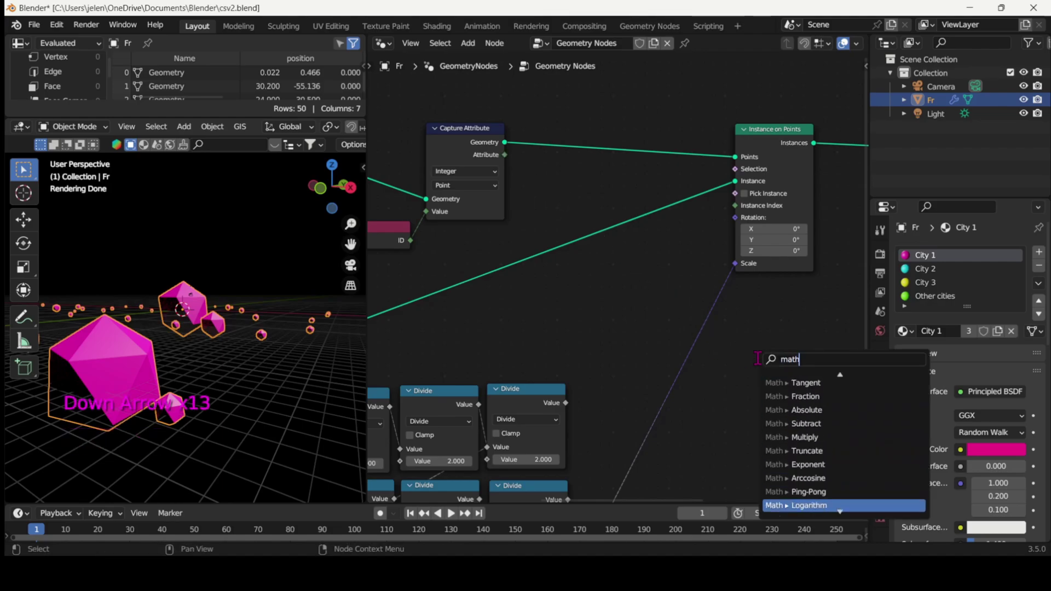
key(Down)
key(Down)
key(Down)
key(Down)
key(Down)
key(Down)
key(Down)
key(Down)
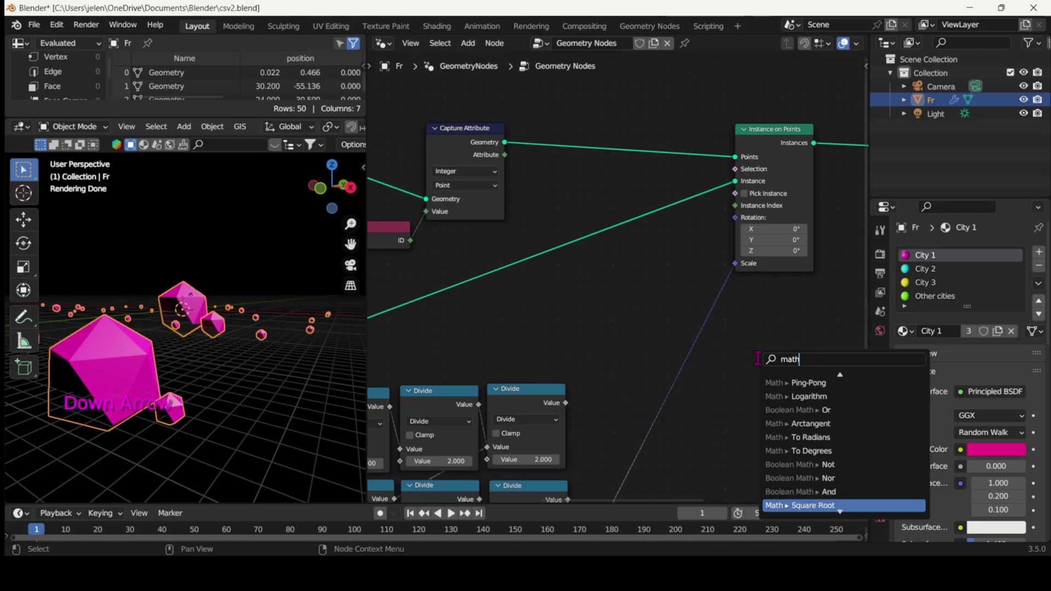
key(Down)
key(Down)
key(Down)
key(Down)
key(Down)
key(Down)
key(Down)
key(Down)
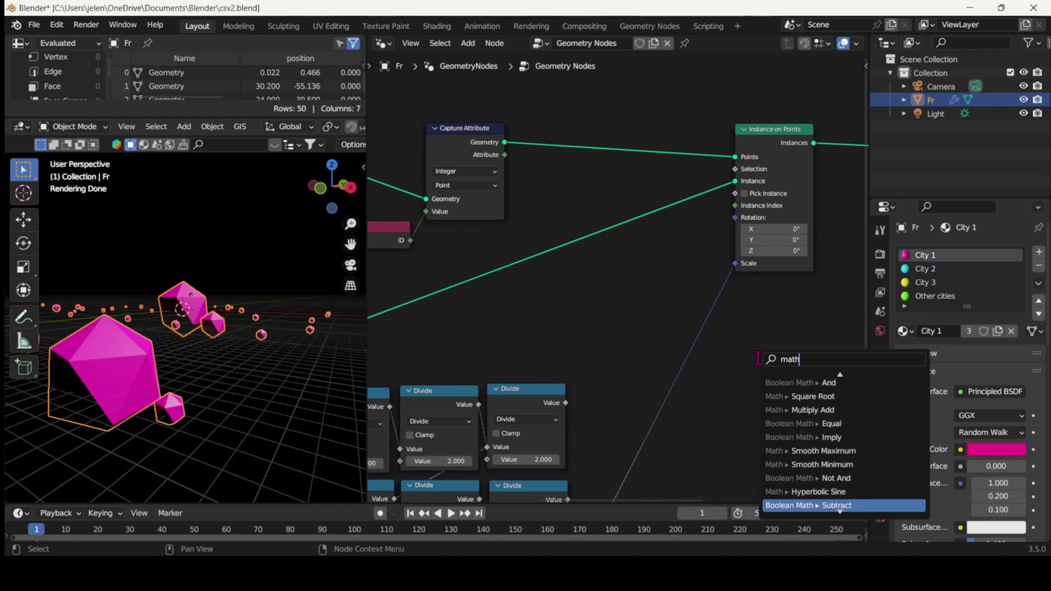
key(Down)
key(Down)
key(Down)
key(Down)
key(Down)
key(Down)
key(Down)
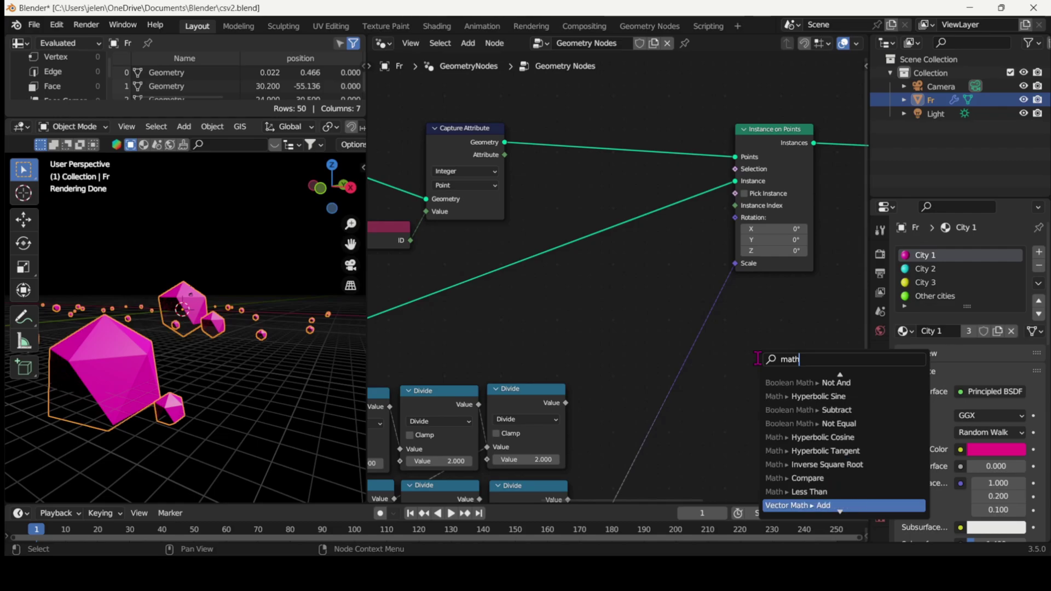
key(Down)
key(Down)
key(Down)
key(Down)
key(Down)
key(Down)
key(Down)
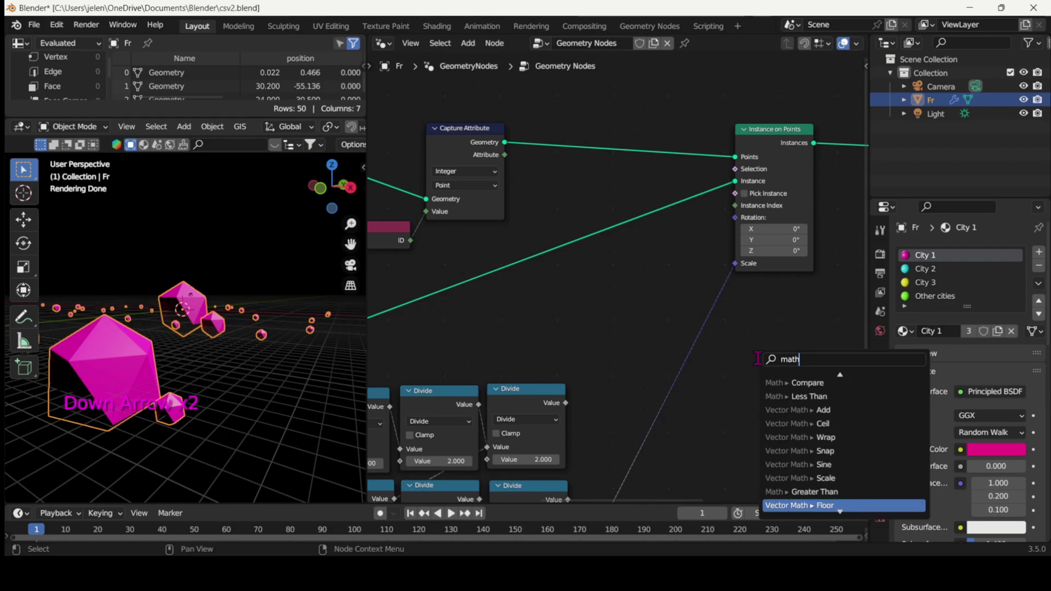
key(Up)
key(Return)
click(732, 288)
middle_drag(842, 372, 666, 348)
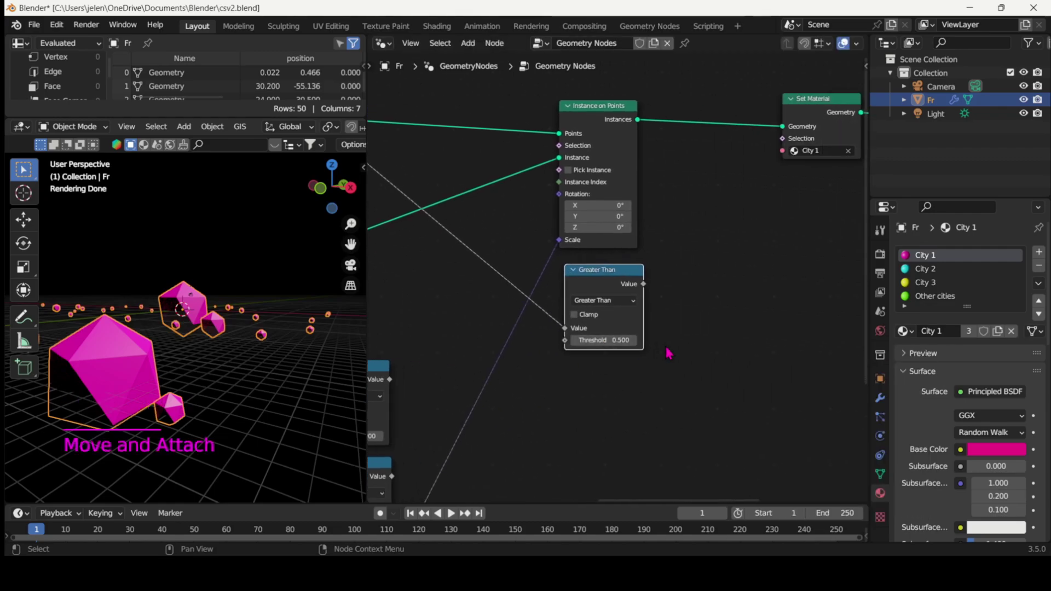
click(606, 339)
Duplicate the City 1 Set Material node, drive its Selection with the Greater Than result and assign the City 2 material.
scroll(694, 294, right, 4)
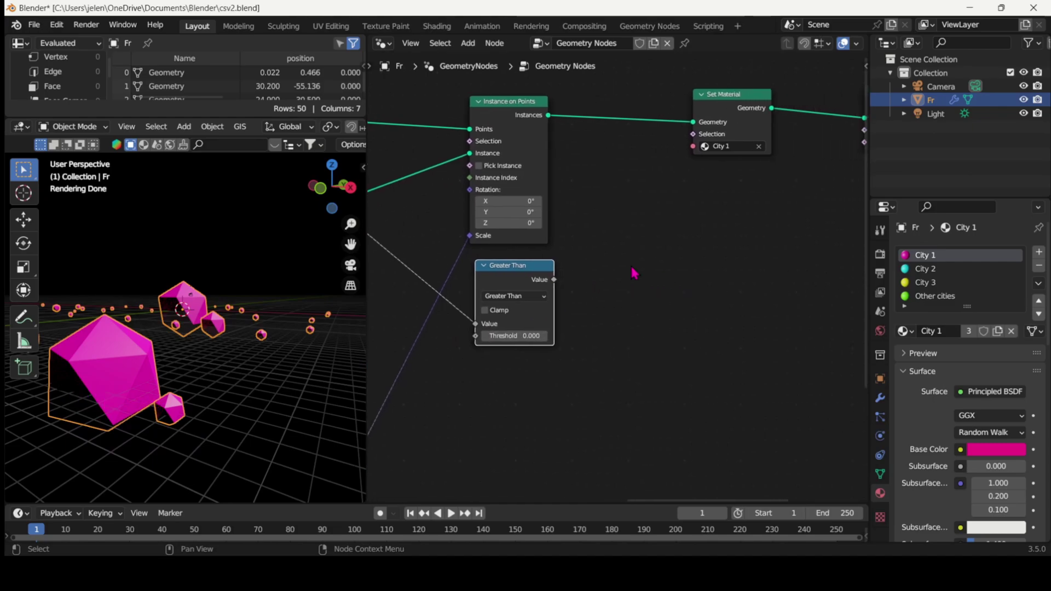
click(732, 96)
key(shift+d)
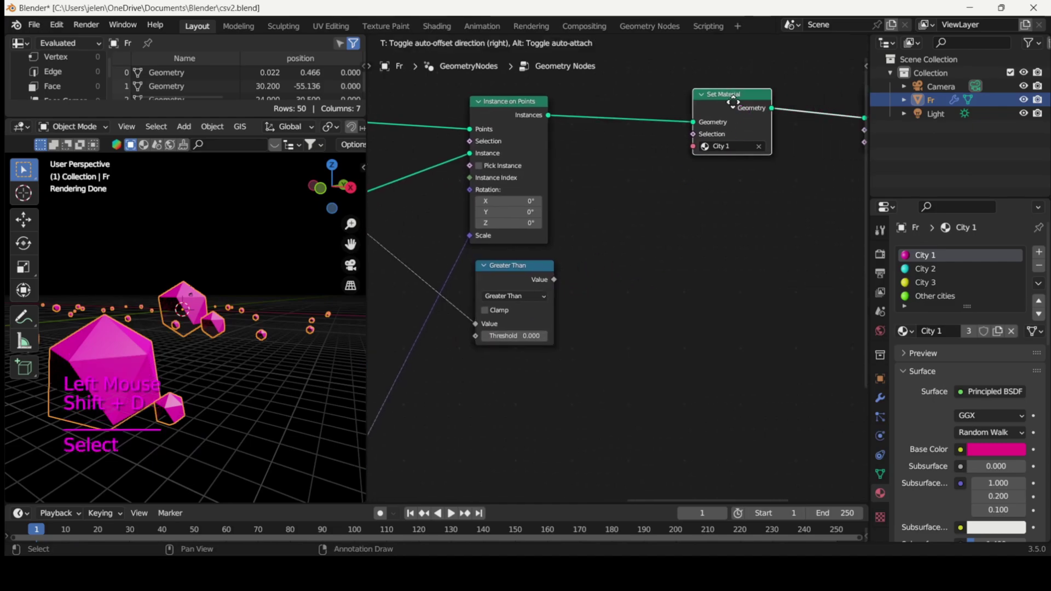
click(739, 200)
drag(554, 280, 695, 234)
click(709, 244)
click(716, 277)
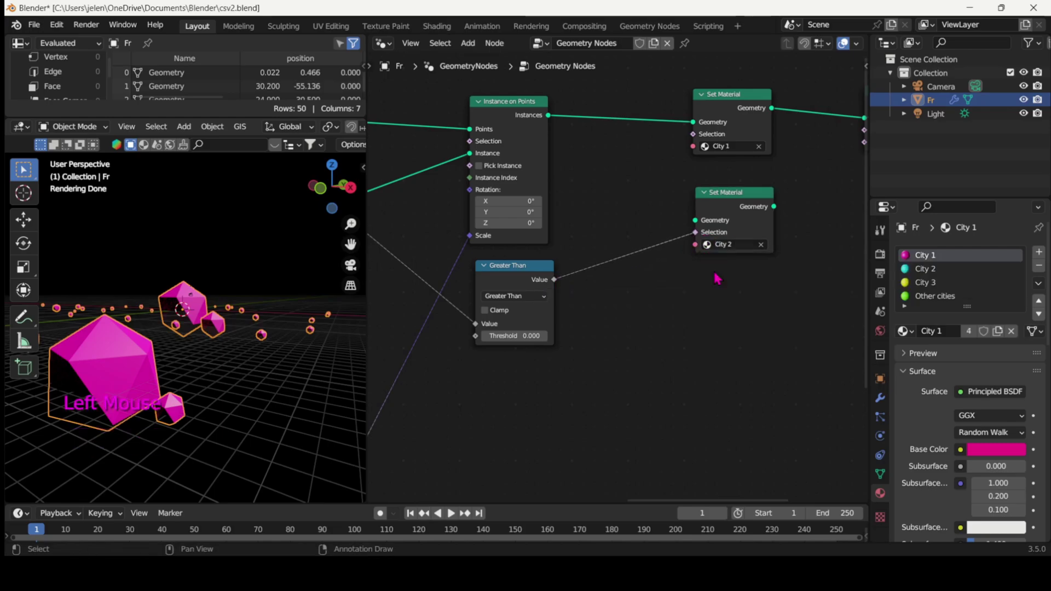
Chain the City 2 Set Material node between the City 1 Set Material and Set Shade Smooth nodes.
middle_drag(874, 280, 766, 289)
drag(664, 119, 592, 234)
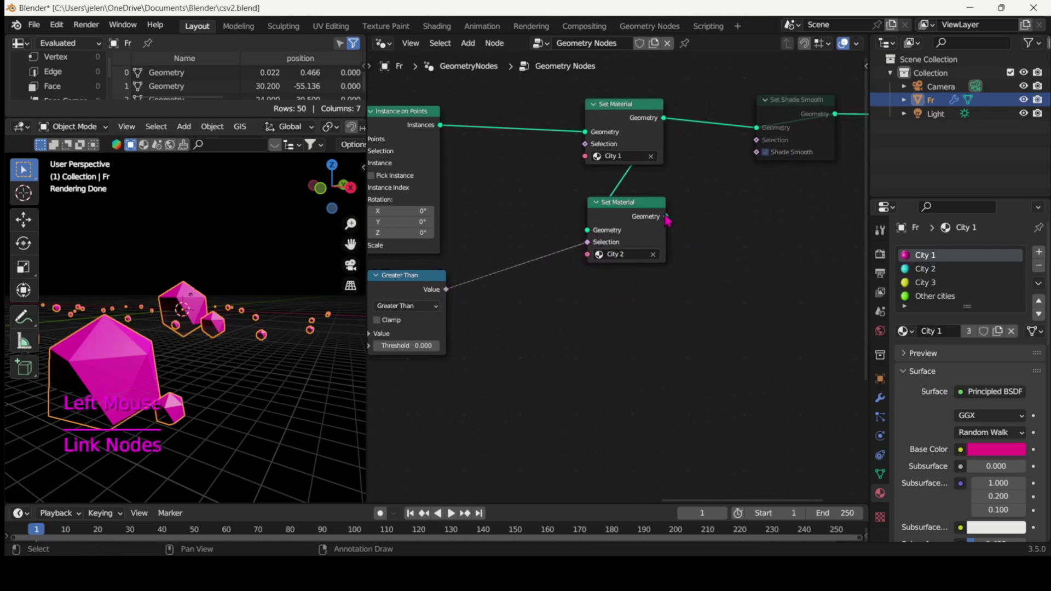
drag(755, 143, 758, 134)
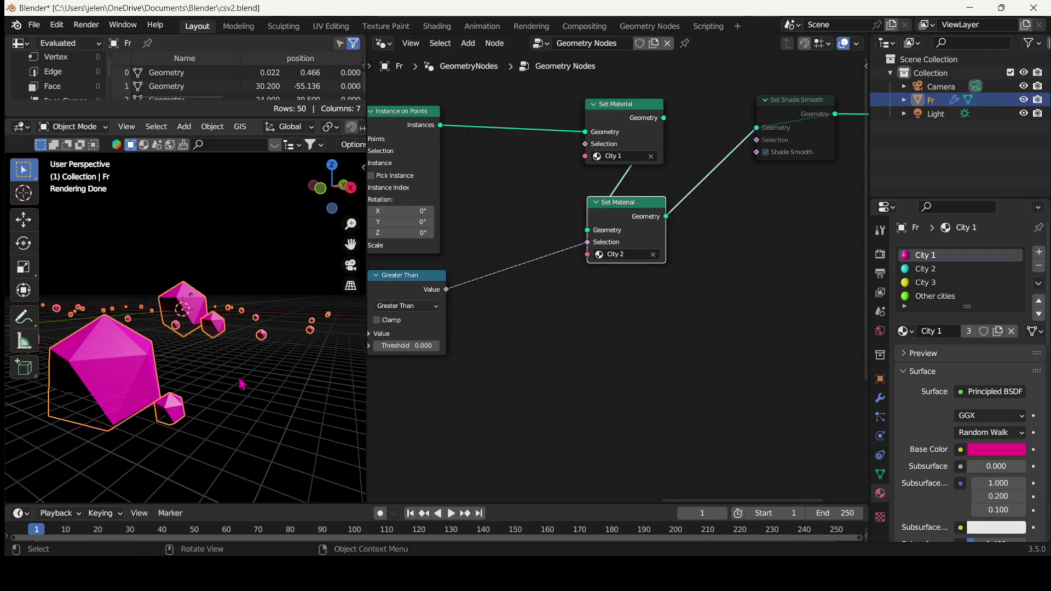
middle_drag(241, 383, 203, 348)
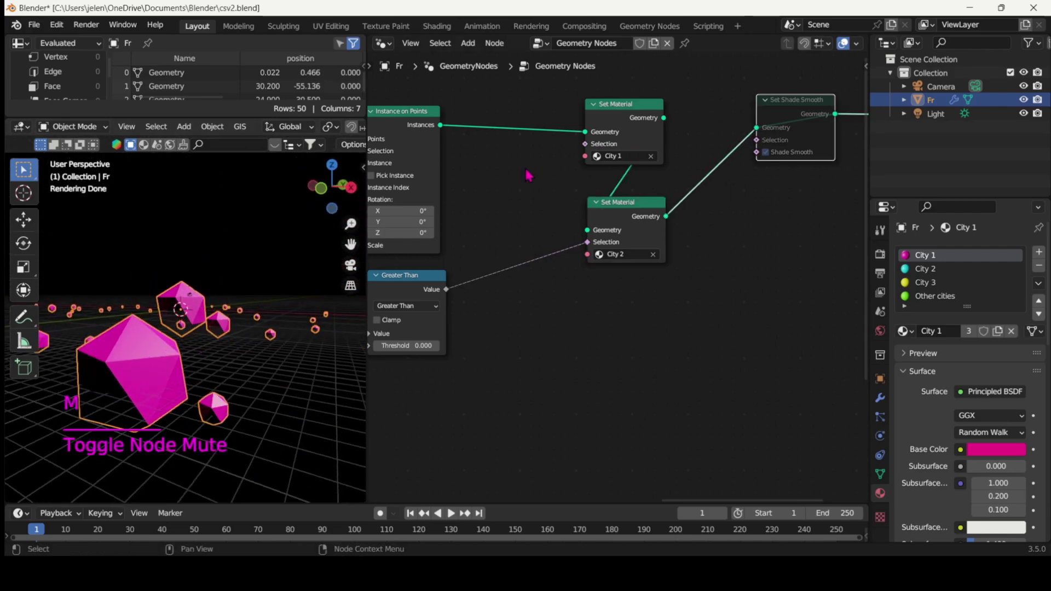
Insert a Realize Instances node between Instance on Points and the City 1 Set Material node, and deselect the object.
middle_drag(460, 171, 527, 169)
key(shift+a)
click(525, 168)
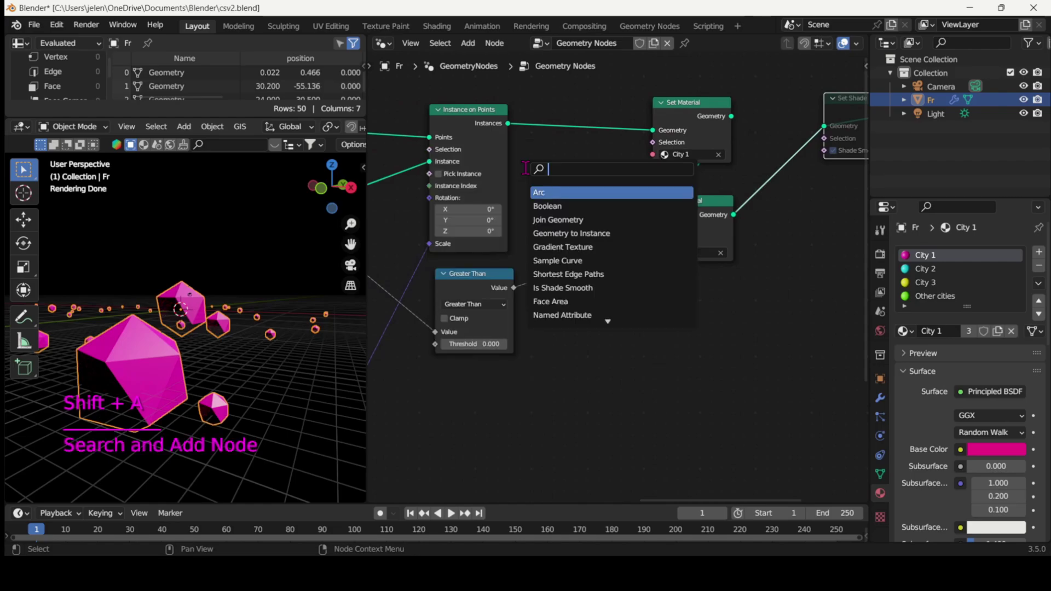
text(real)
key(Return)
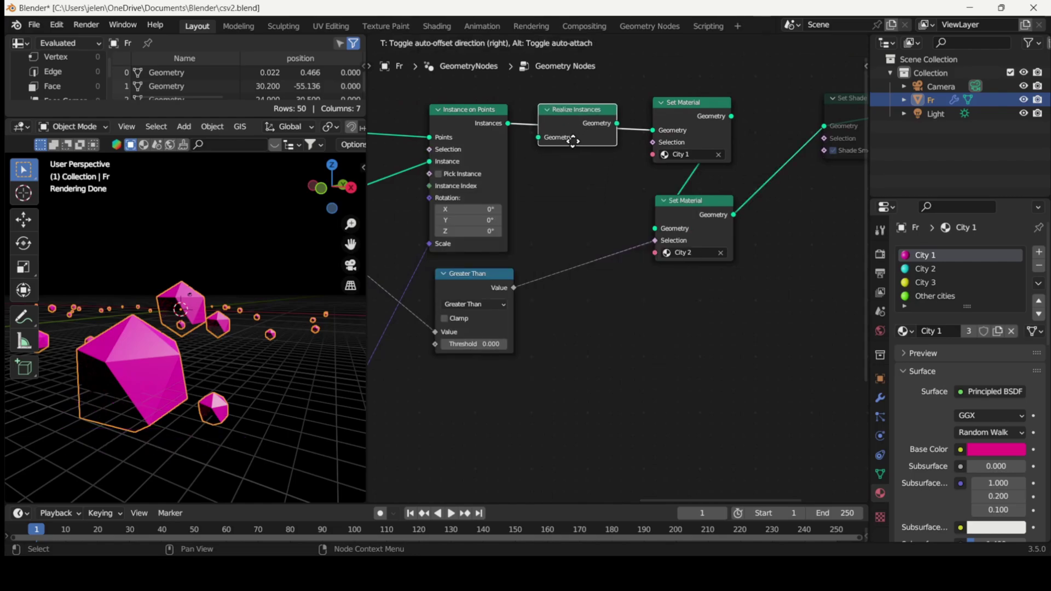
click(586, 139)
mouse_move(203, 355)
middle_down()
mouse_move(215, 389)
mouse_move(203, 356)
middle_up()
click(291, 374)
middle_drag(291, 374, 291, 374)
Add a reroute on the captured attribute link and connect it to a duplicated Greater Than node with threshold 1.
middle_drag(617, 407, 773, 362)
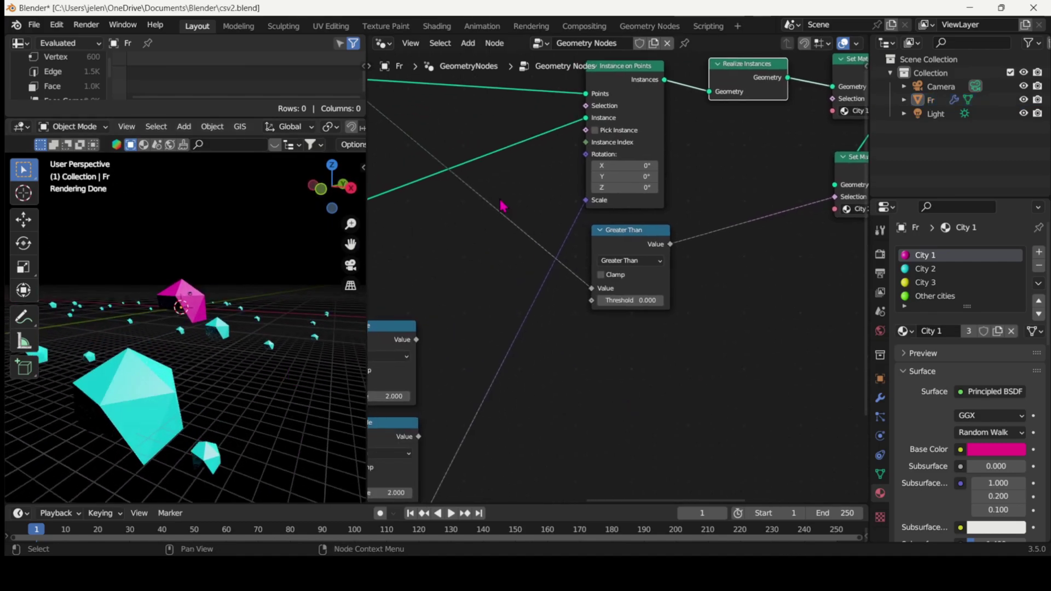
shift+right_drag(498, 235, 498, 236)
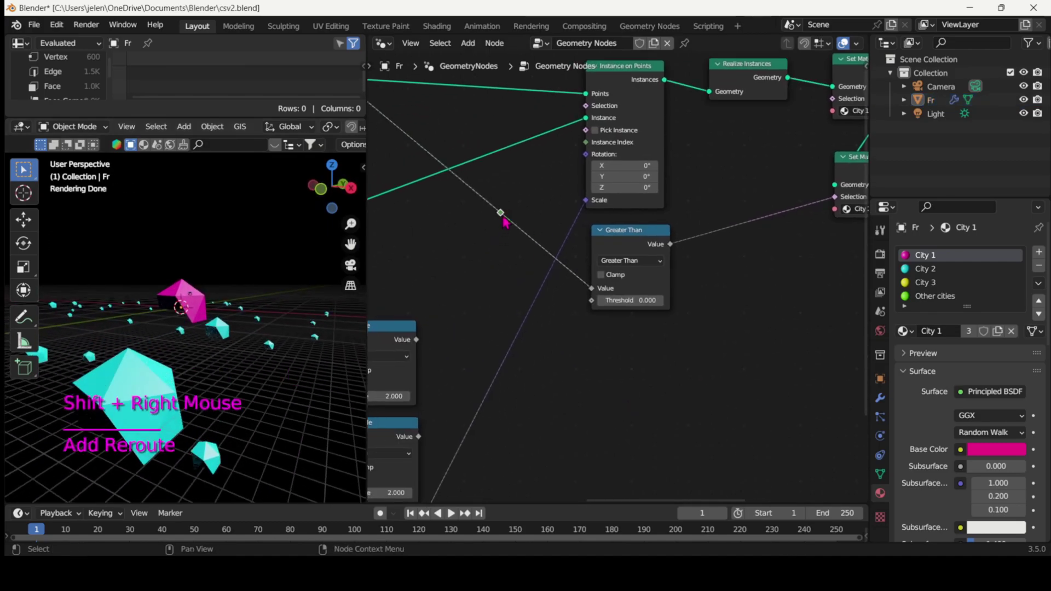
click(623, 234)
key(shift+d)
click(628, 326)
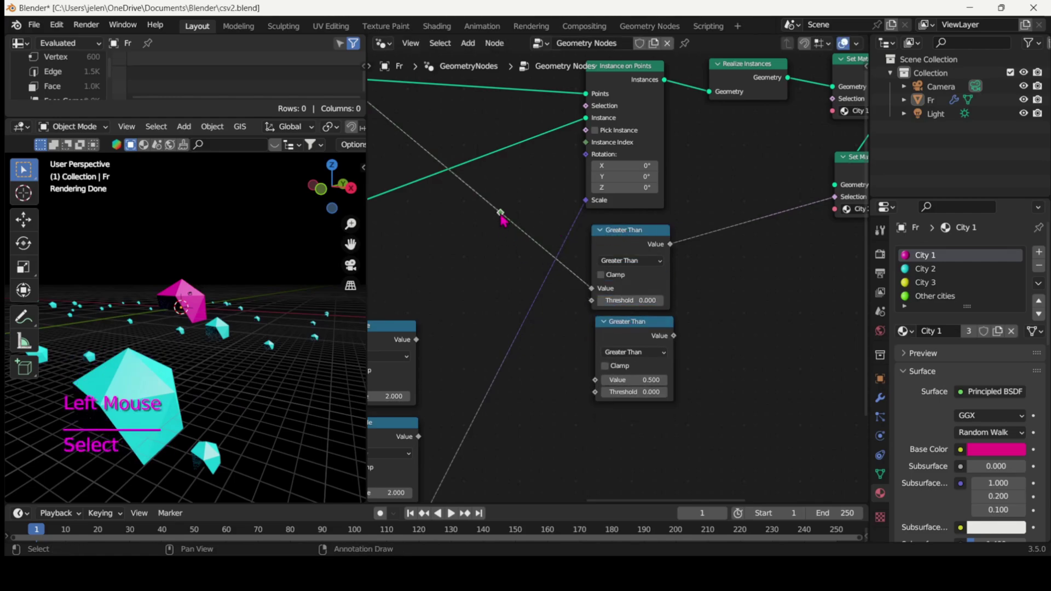
drag(593, 385, 594, 381)
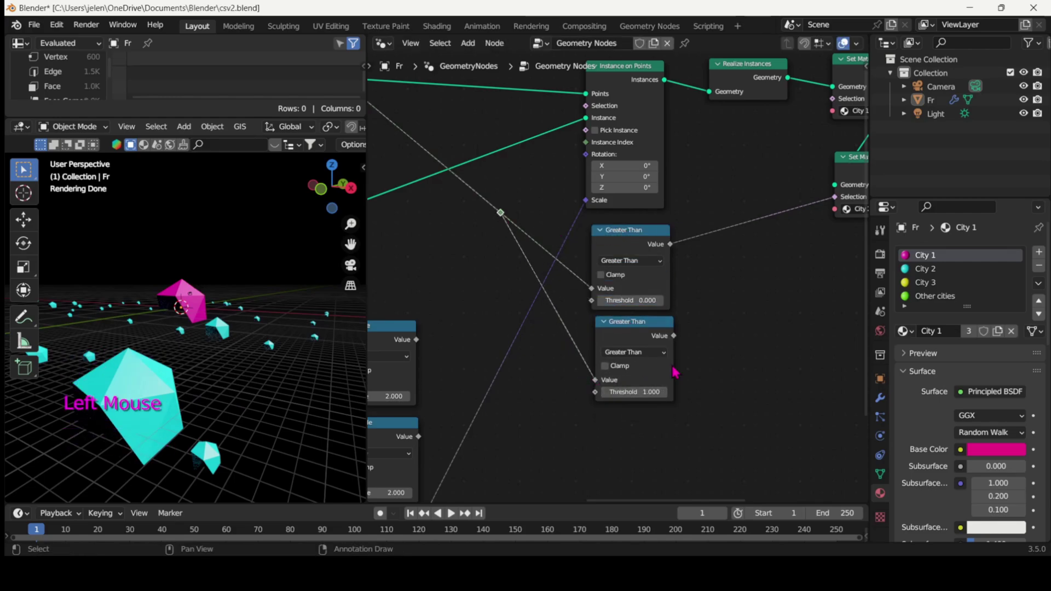
Duplicate the City 2 Set Material node, link the threshold 1 comparison to its Selection and assign the City 3 material.
ctrl+scroll(706, 356, right, 4)
click(714, 160)
key(shift+d)
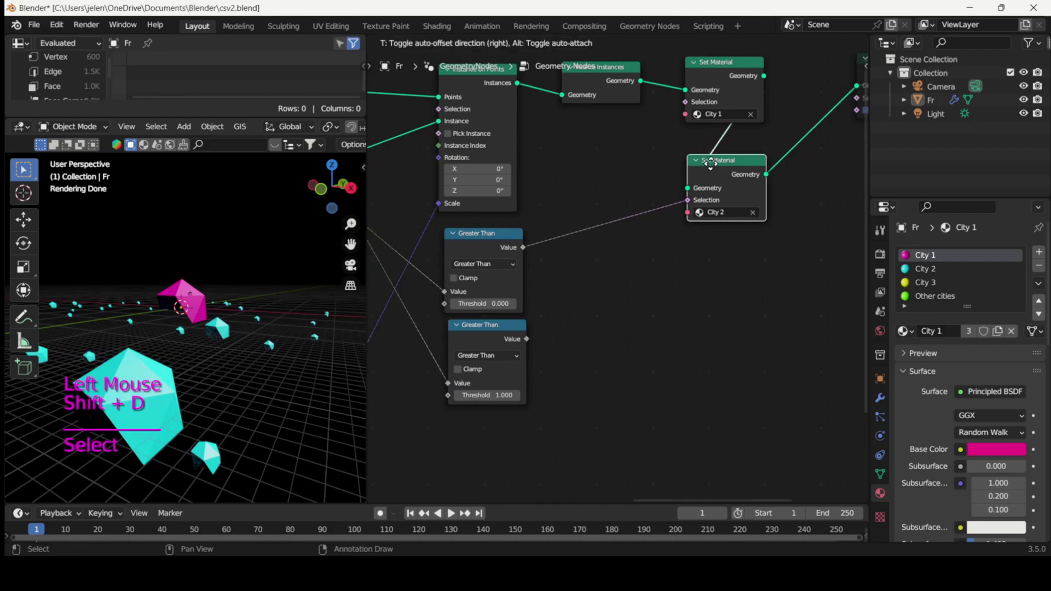
click(712, 250)
drag(526, 339, 684, 283)
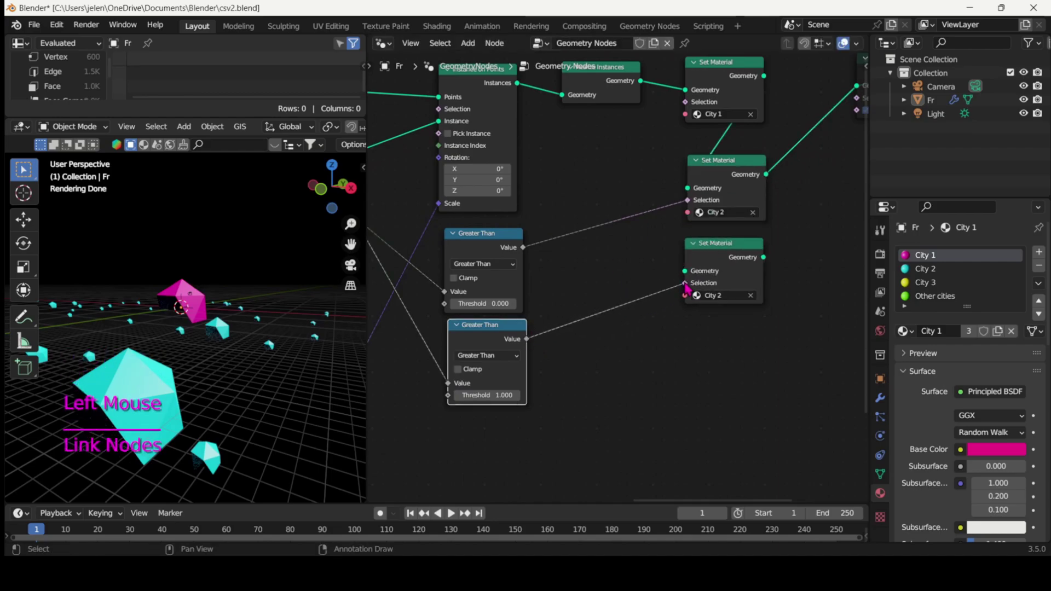
click(713, 295)
click(716, 339)
Chain the City 3 Set Material node between the City 2 Set Material and Set Shade Smooth nodes.
drag(765, 175, 686, 272)
middle_drag(865, 240, 694, 326)
drag(589, 345, 685, 186)
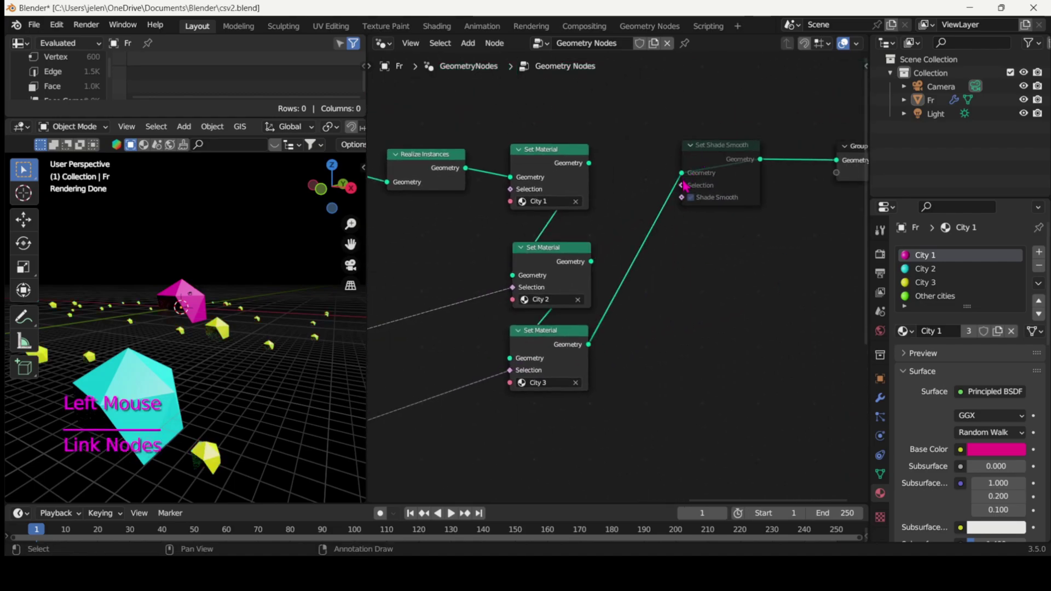
Duplicate the lower Greater Than node, feed it from the reroute and set its threshold to 2.
middle_drag(684, 310, 843, 252)
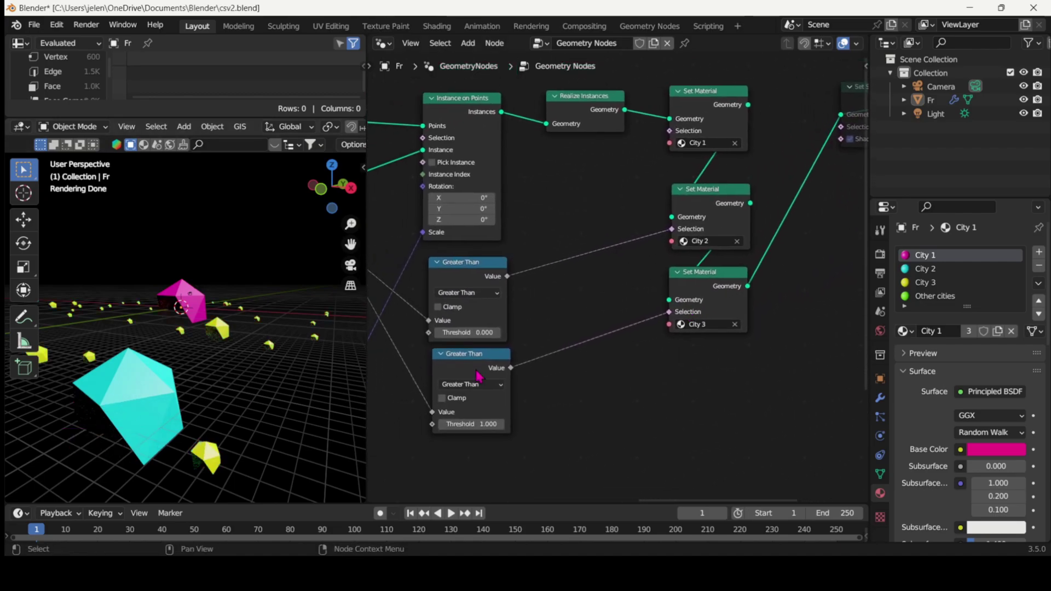
middle_drag(601, 396, 599, 316)
click(466, 274)
key(shift+d)
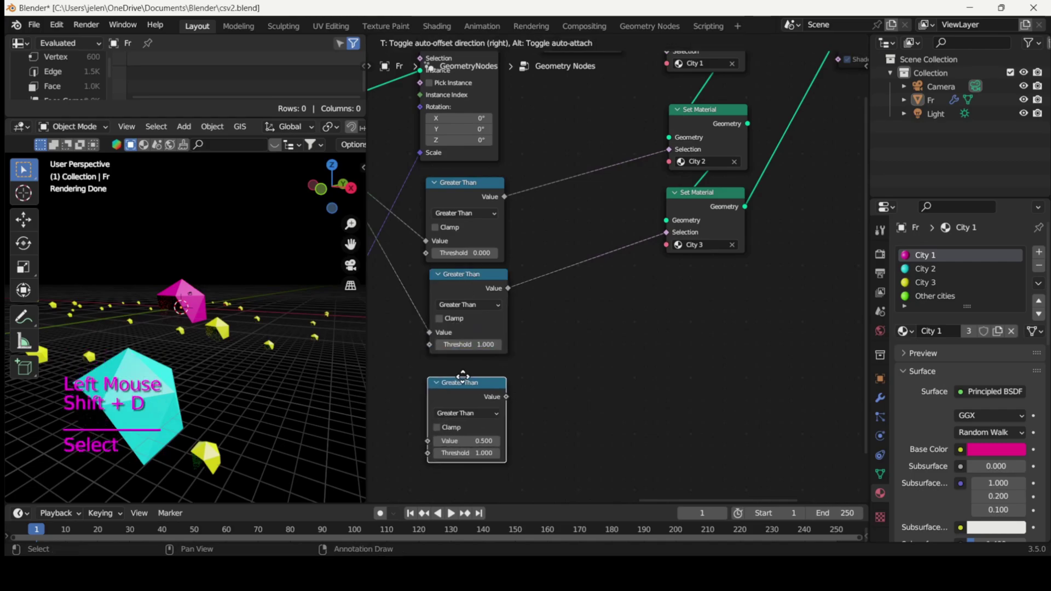
click(463, 361)
middle_drag(570, 390, 758, 376)
click(524, 154)
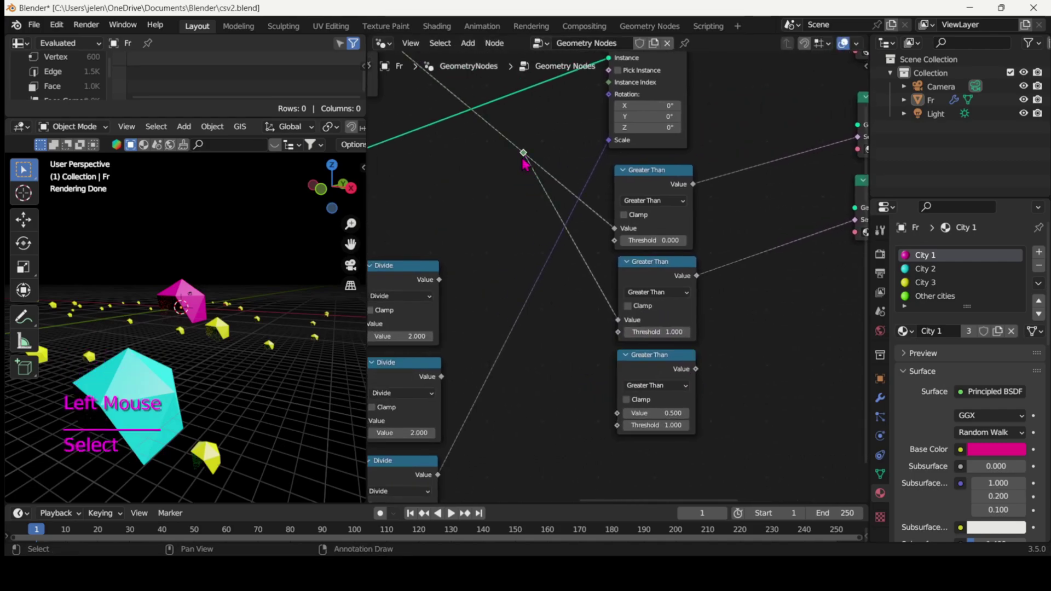
drag(619, 416, 618, 413)
click(647, 426)
text(2)
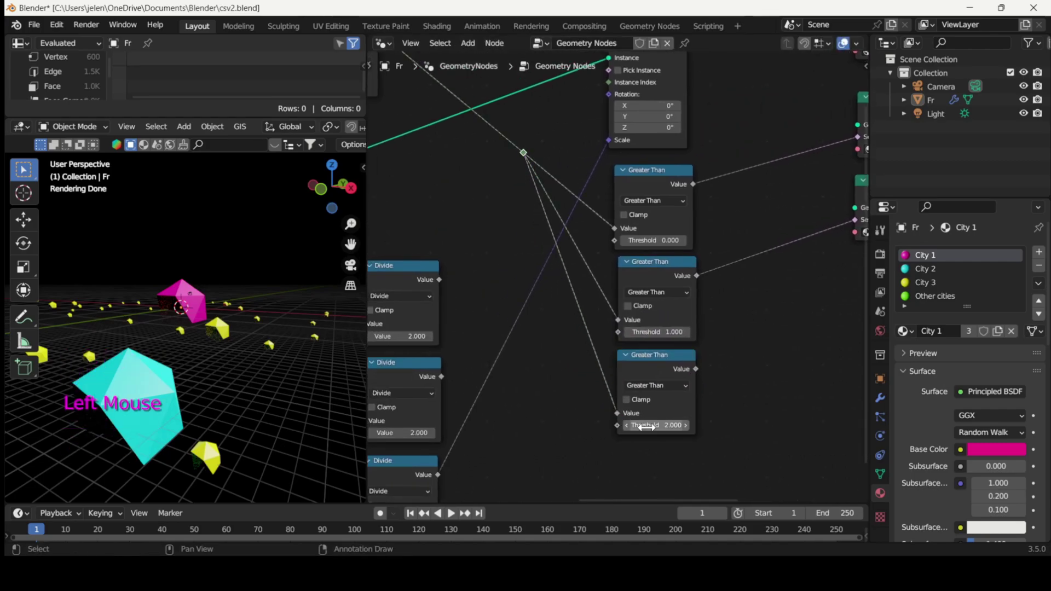
Duplicate the City 3 Set Material node, link the threshold 2 comparison to its Selection and assign the Other cities material.
middle_drag(840, 371, 624, 398)
click(679, 211)
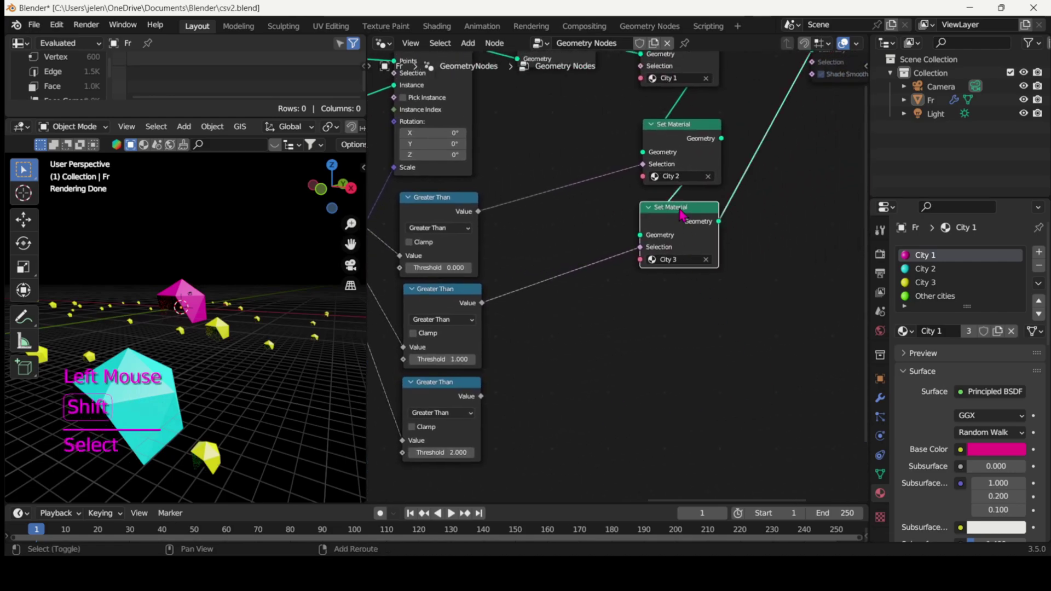
key(shift+d)
click(481, 403)
drag(481, 396, 639, 323)
click(675, 335)
click(676, 392)
Chain the Other cities Set Material node between the City 3 Set Material and Set Shade Smooth nodes.
drag(718, 221, 647, 311)
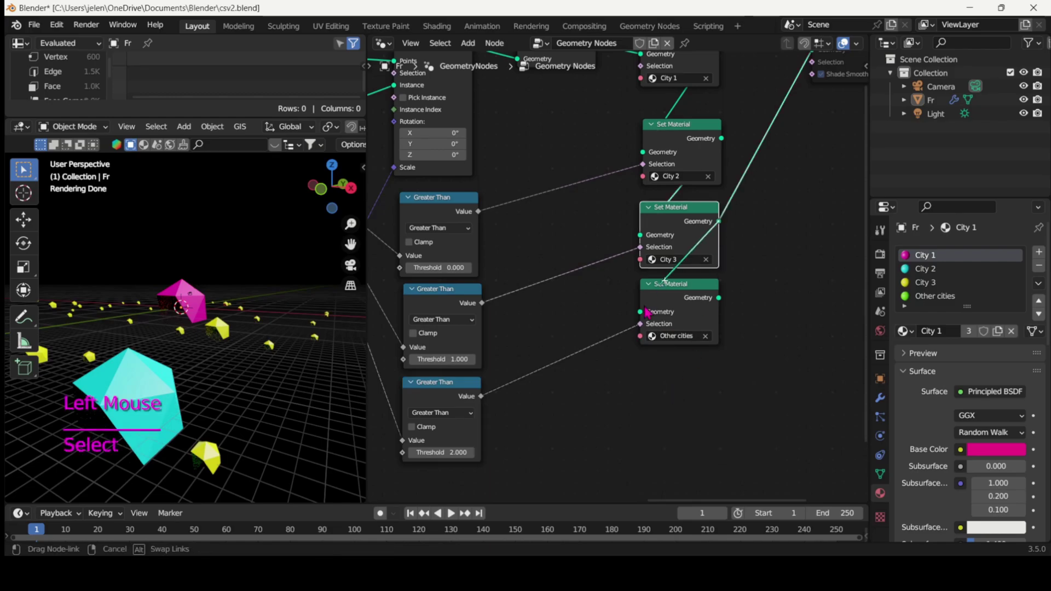
middle_drag(783, 266, 691, 337)
drag(625, 369, 722, 126)
Brighten the world background to white by setting its colour's HSV value to 1.
scroll(192, 298, down, 4)
middle_drag(189, 295, 219, 350)
middle_drag(452, 285, 466, 291)
click(880, 330)
click(981, 338)
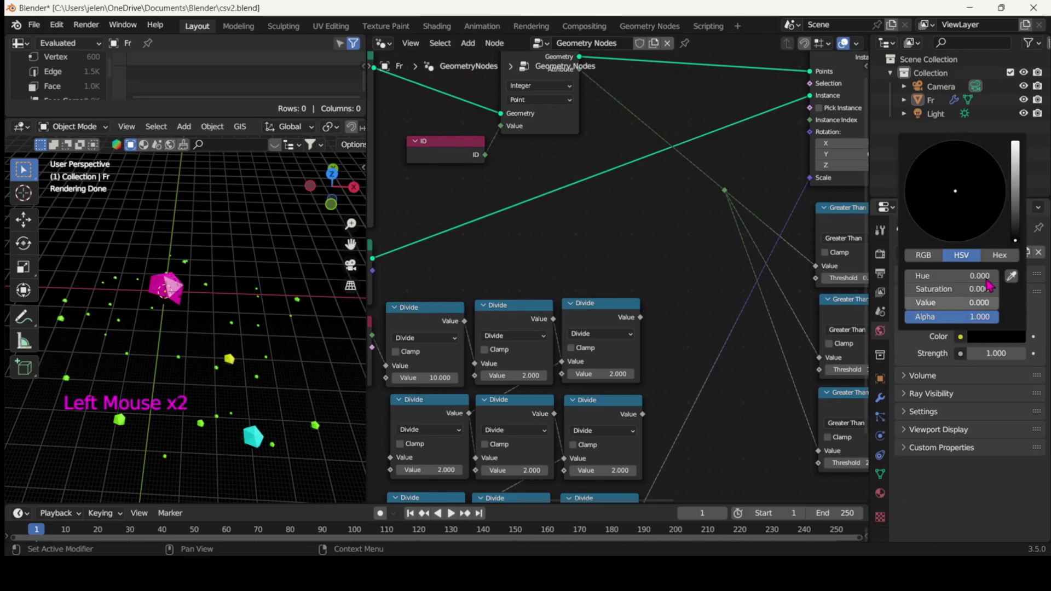
drag(974, 303, 1050, 303)
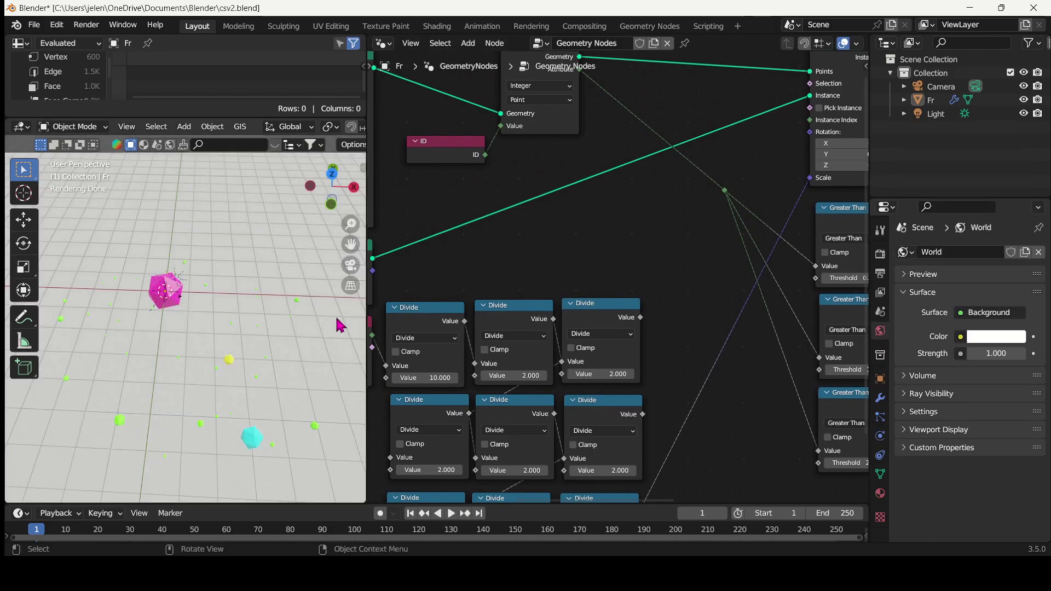
mouse_move(341, 329)
middle_down()
mouse_move(266, 342)
mouse_move(338, 307)
middle_up()
Change the world background colour to orange with hue about 0.031 and saturation 1.
click(988, 334)
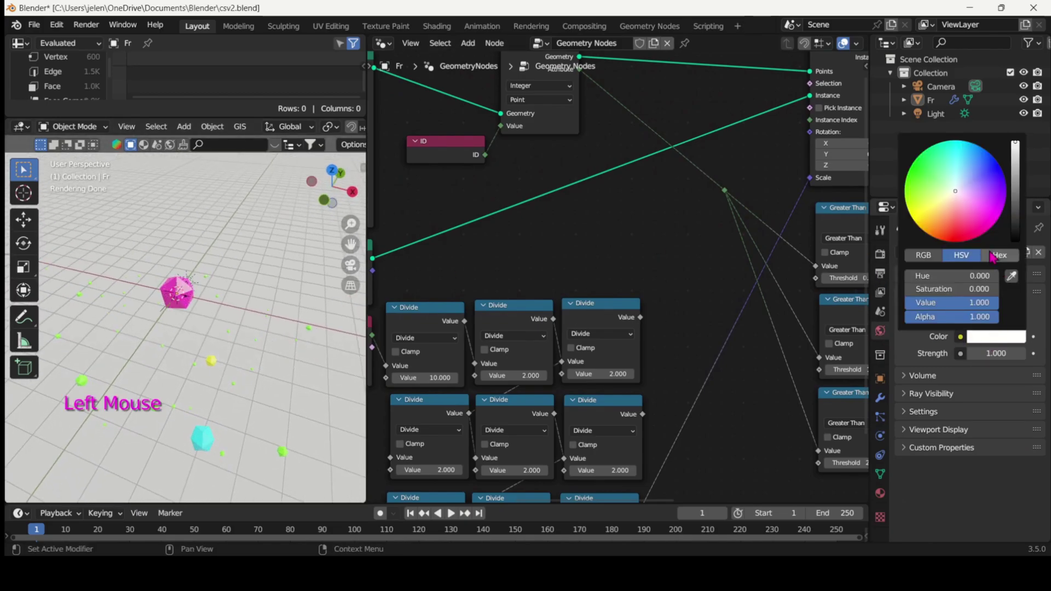
drag(966, 232, 931, 235)
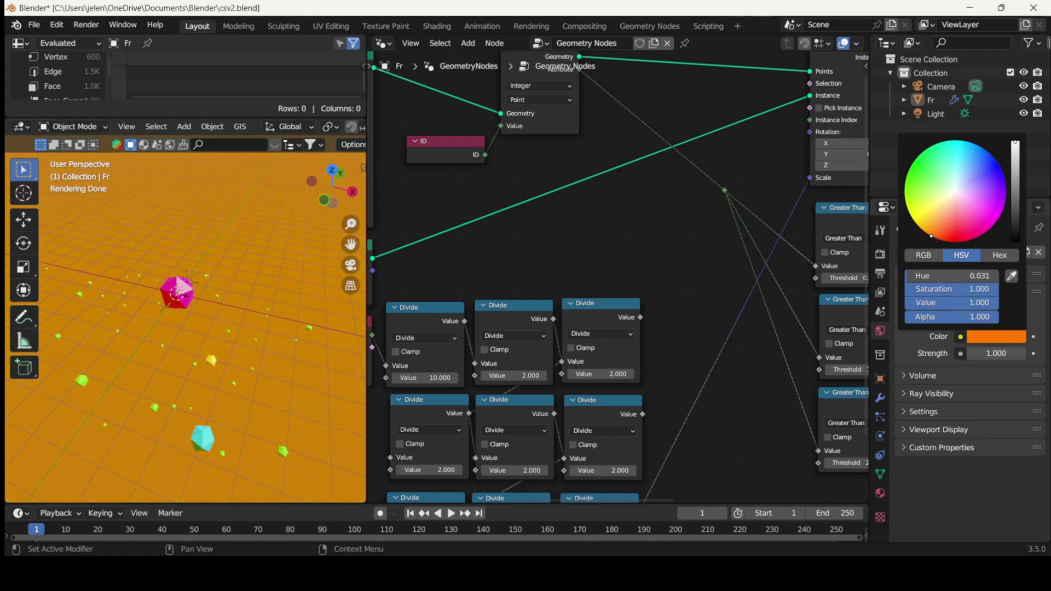
middle_drag(235, 395, 248, 389)
scroll(248, 390, down, 3)
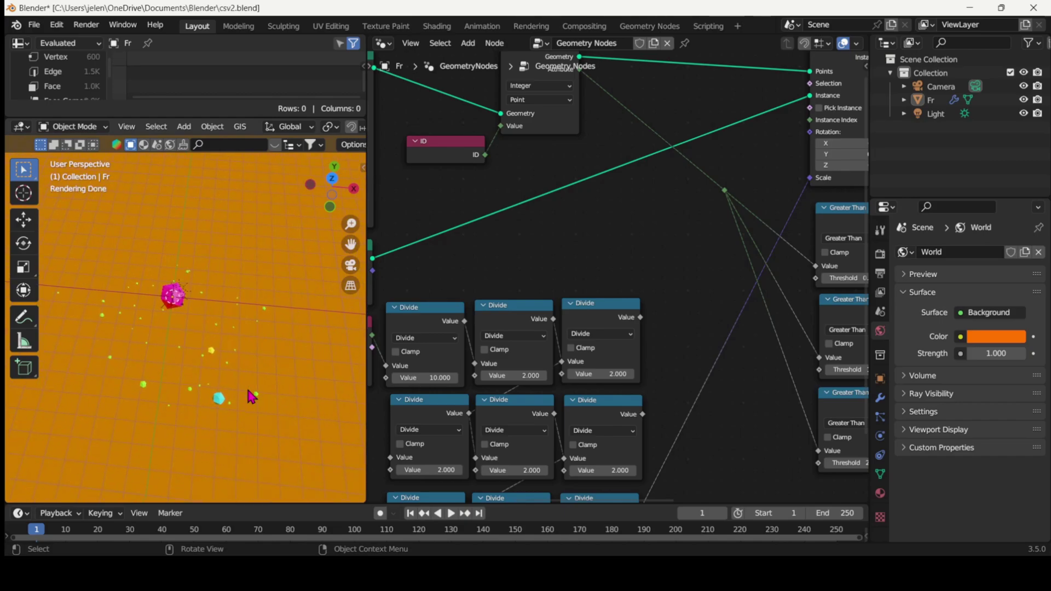
scroll(252, 397, up, 2)
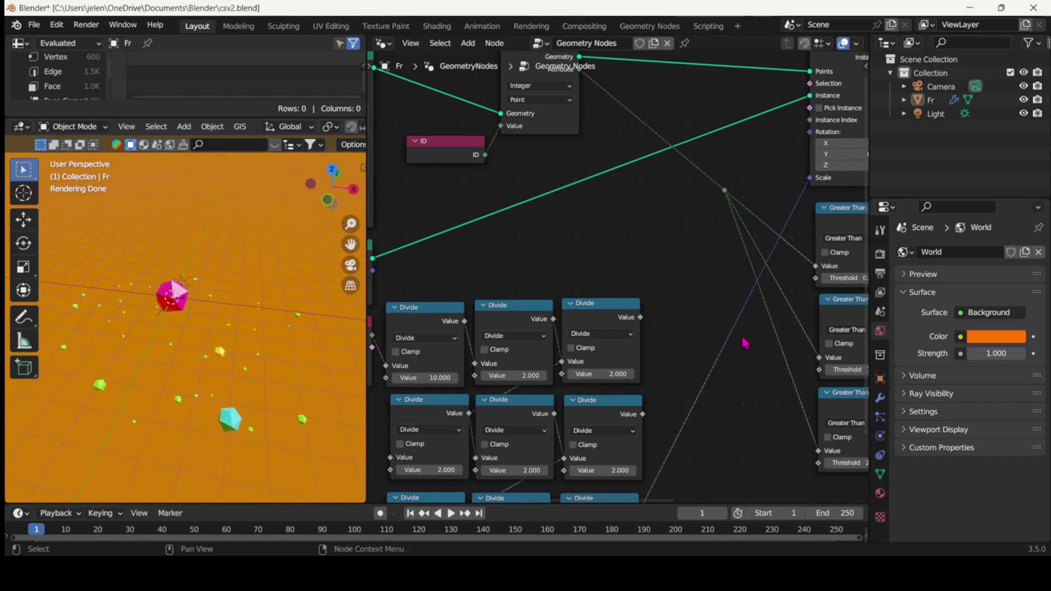
Change the base colour of the Other cities material to a dark purple with hue about 0.906 and saturation about 0.89.
click(880, 493)
click(925, 282)
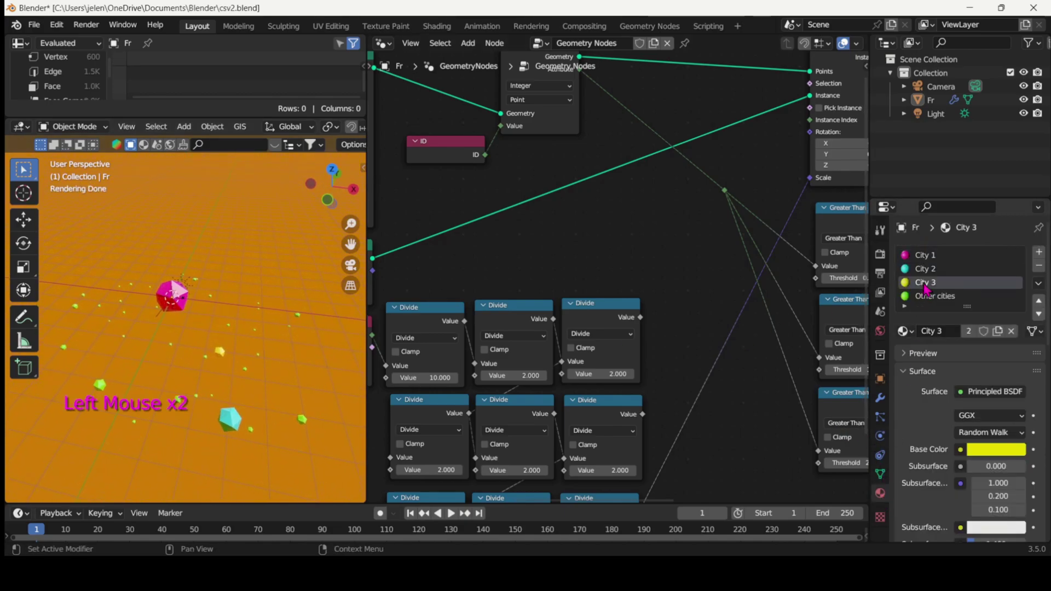
click(926, 297)
click(978, 451)
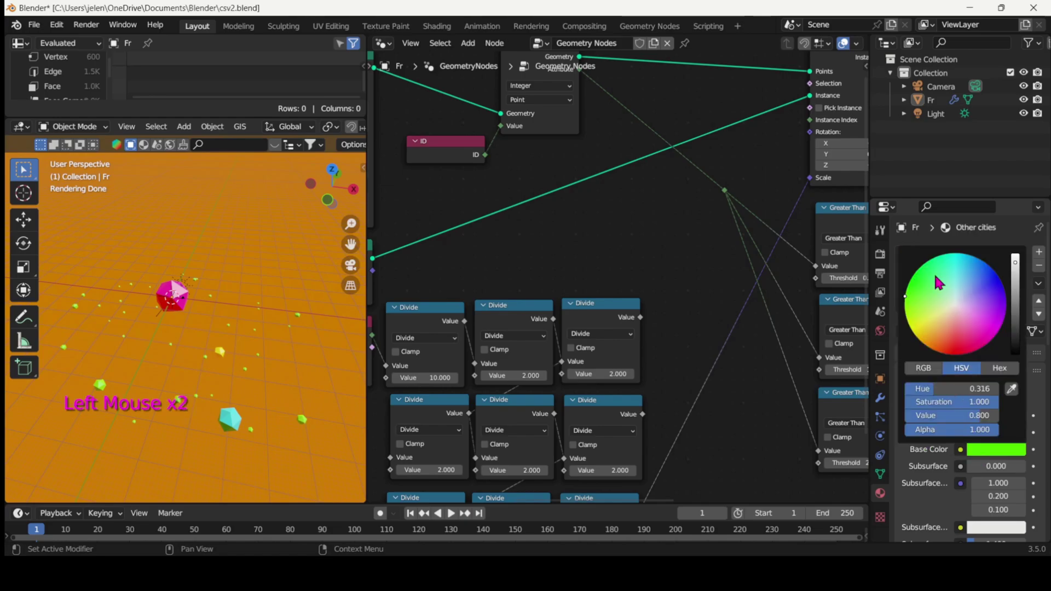
drag(934, 273, 1015, 316)
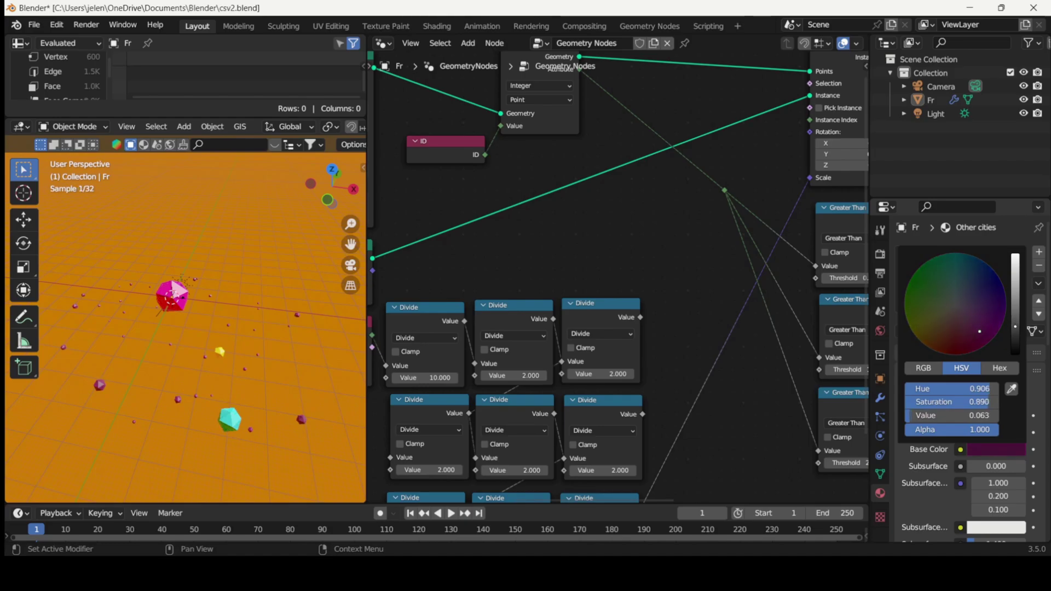
middle_drag(234, 356, 257, 396)
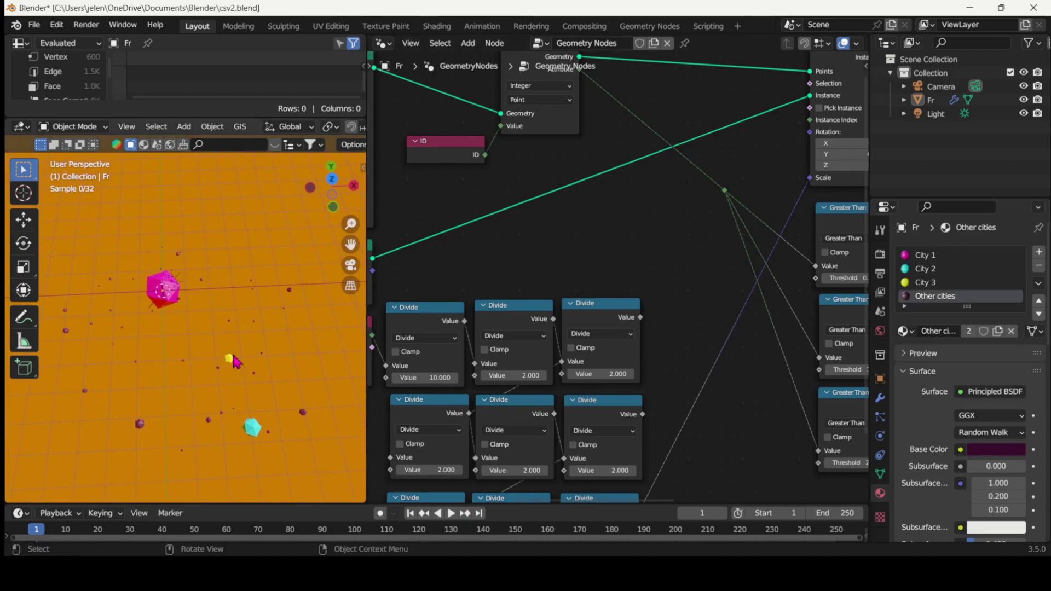
middle_drag(290, 357, 292, 360)
Save the file and raise the Ico Sphere node's subdivisions to 4.
middle_drag(487, 286, 743, 260)
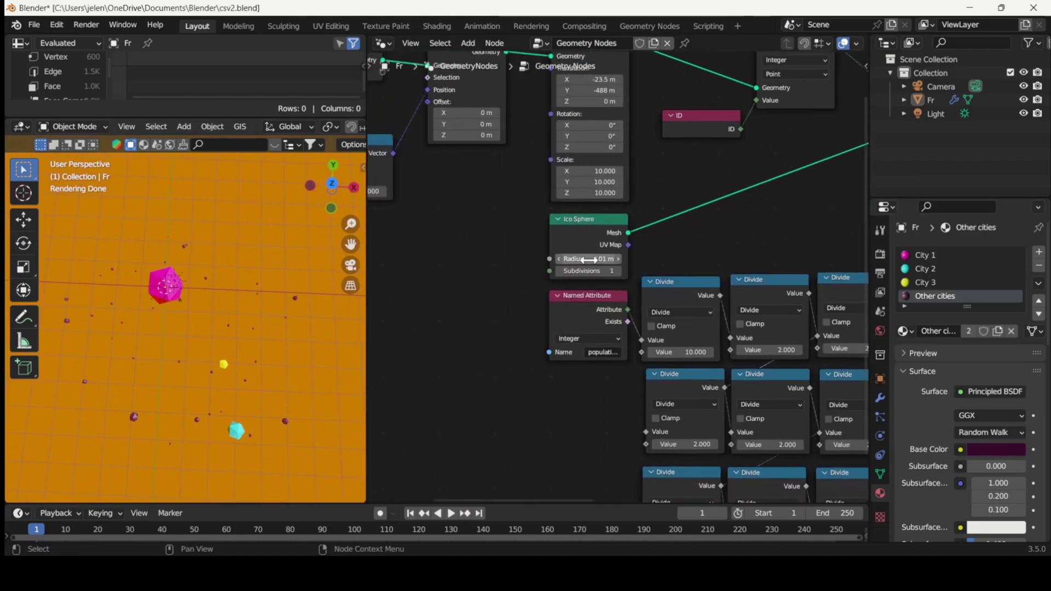
key(ctrl+s)
click(618, 272)
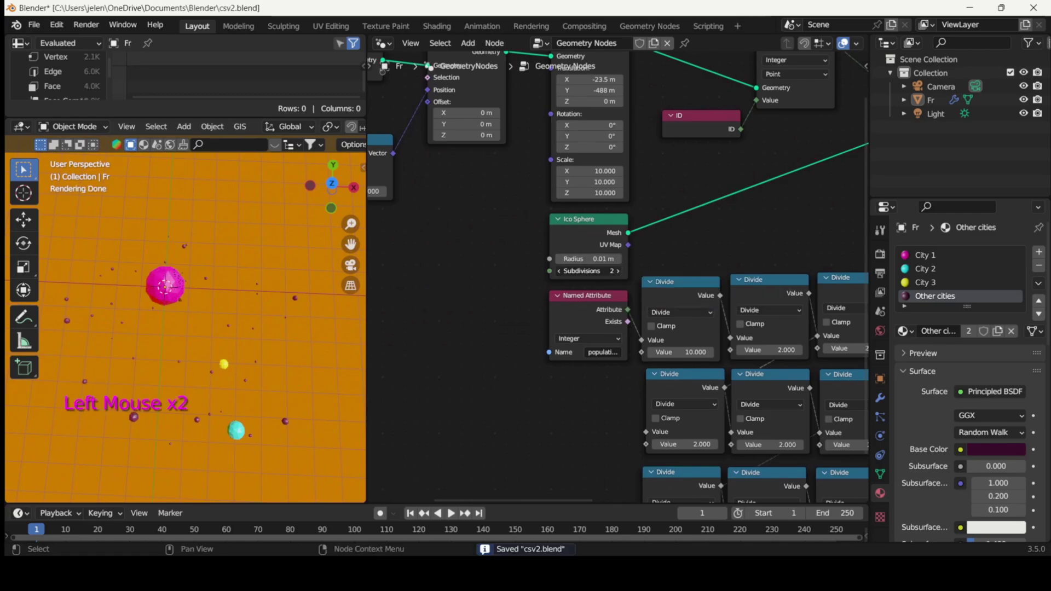
Unmute the Set Shade Smooth node after the Set Material chain.
middle_drag(635, 263, 832, 148)
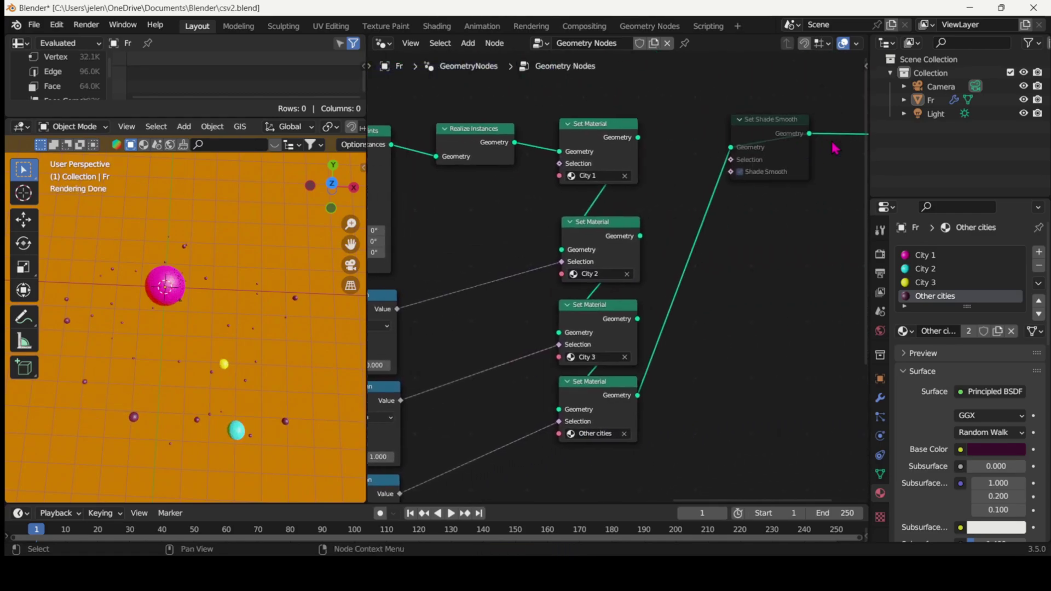
click(762, 133)
key(m)
Widen the 3D viewport across the node editor and examine the smoothed city spheres from a low side angle.
drag(366, 327, 817, 249)
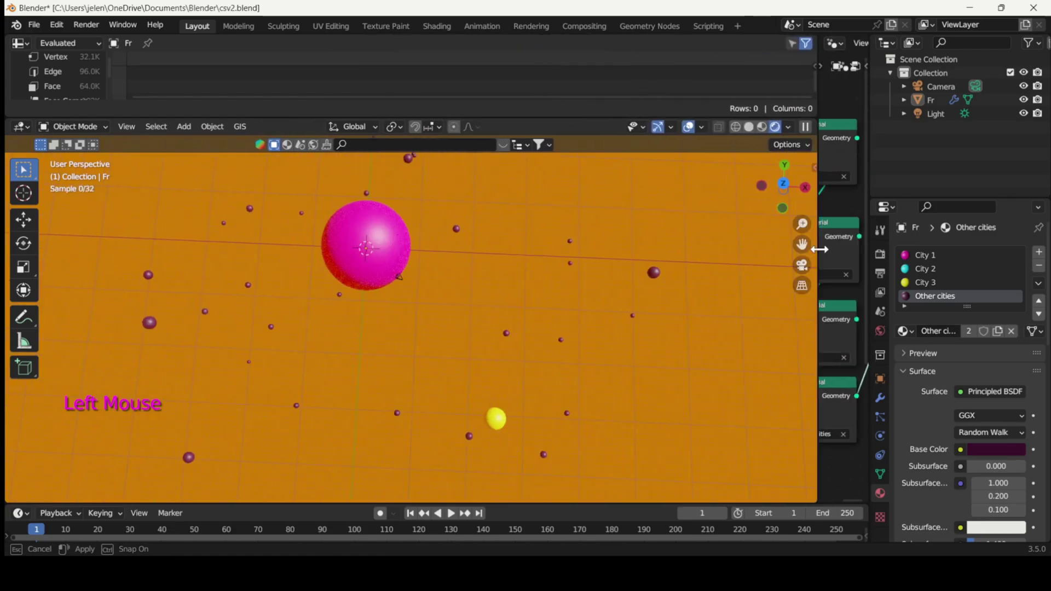
middle_drag(624, 359, 619, 296)
scroll(623, 303, up, 3)
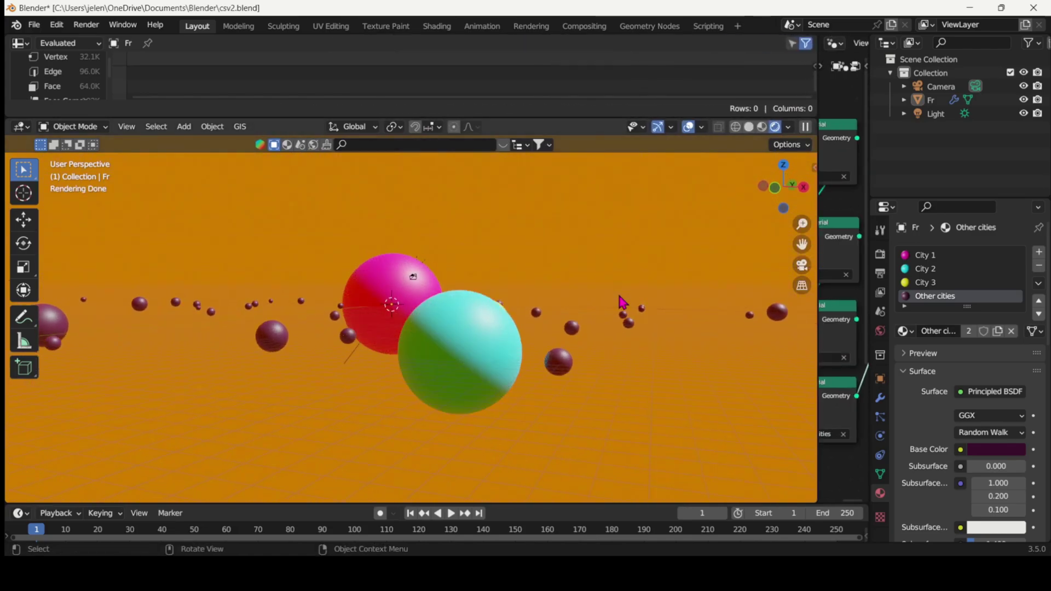
key(KP_4)
Change the camera's lens type to Orthographic and look through the camera.
click(401, 277)
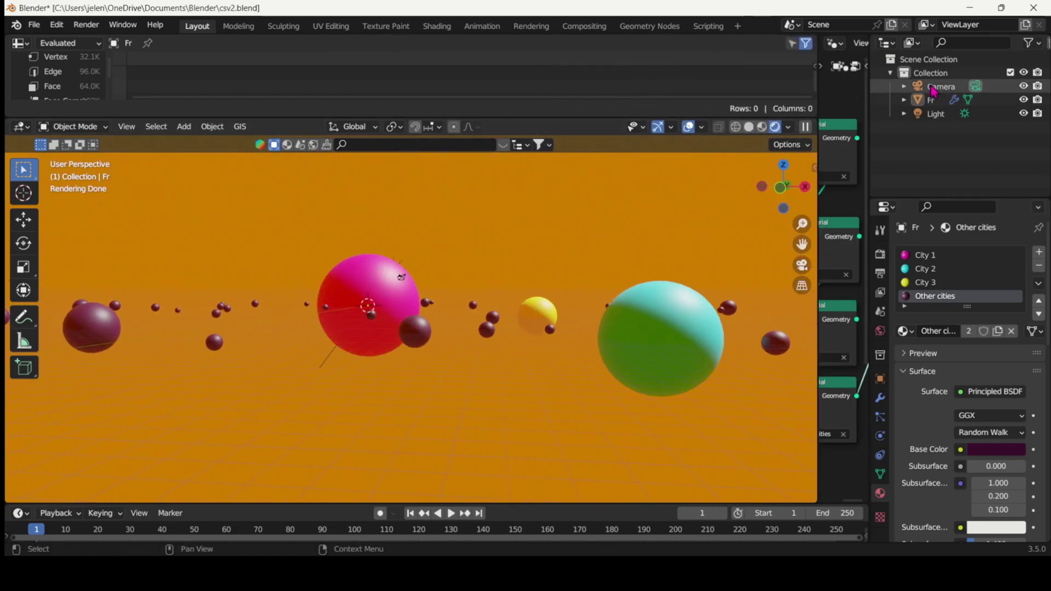
click(965, 294)
click(965, 328)
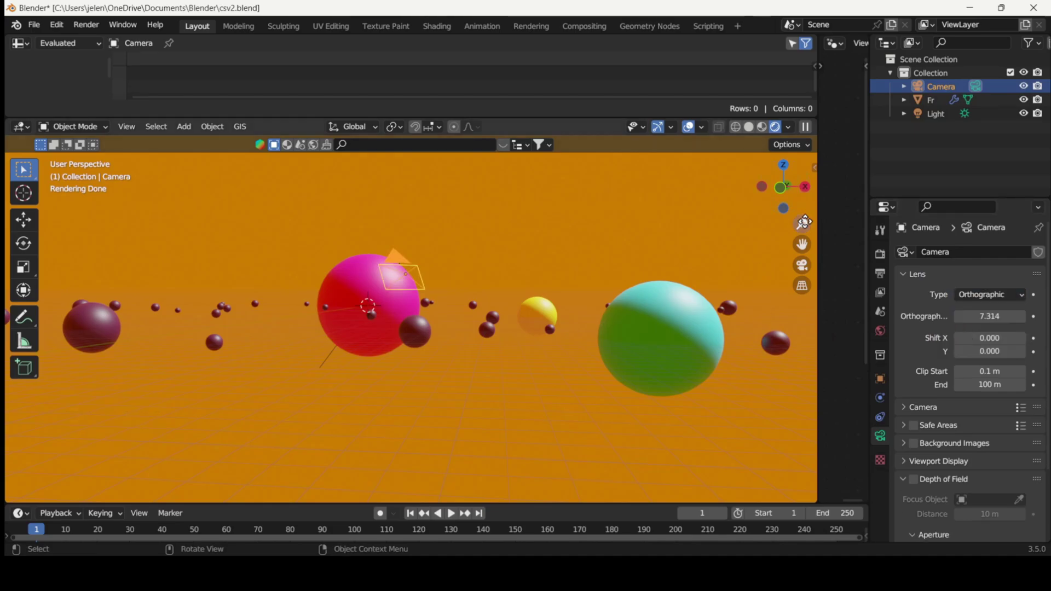
click(801, 266)
key(n)
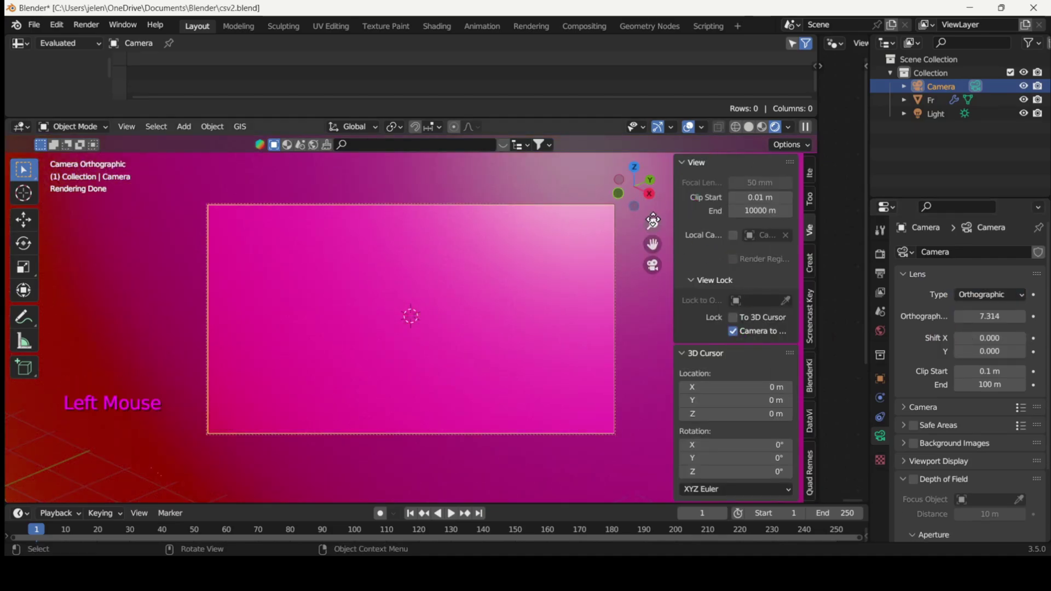
key(n)
Increase the camera's orthographic scale to about 69.614 and set its clip end to 10000 m.
mouse_move(989, 316)
mouse_down()
mouse_move(1040, 316)
mouse_move(983, 318)
mouse_up()
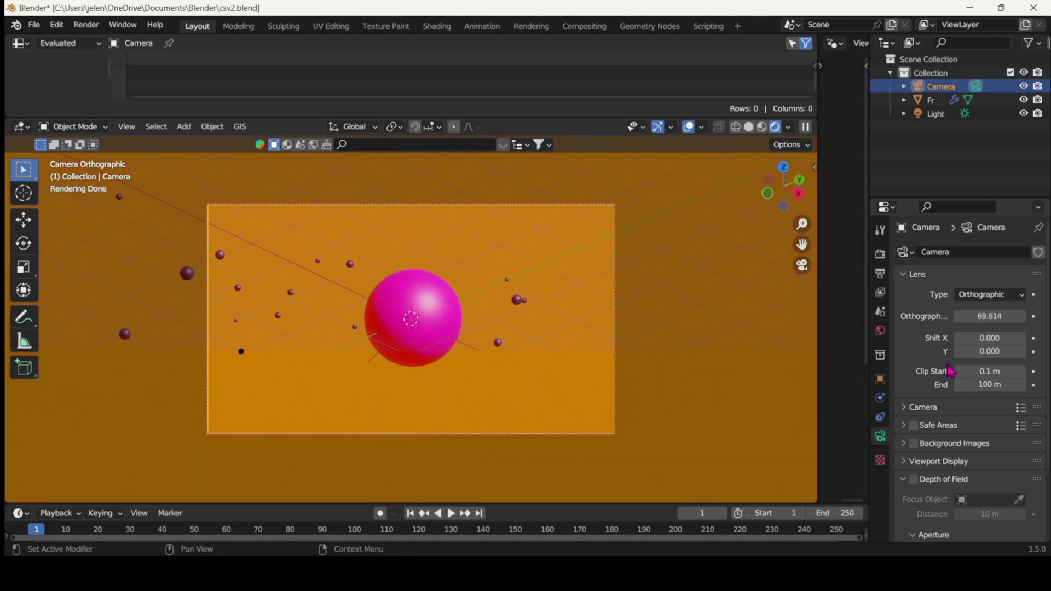
click(980, 385)
text(10)
Reset the camera's X, Y and Z location to 0 m.
drag(790, 197, 835, 171)
click(880, 382)
drag(982, 294, 982, 321)
text(0)
key(Return)
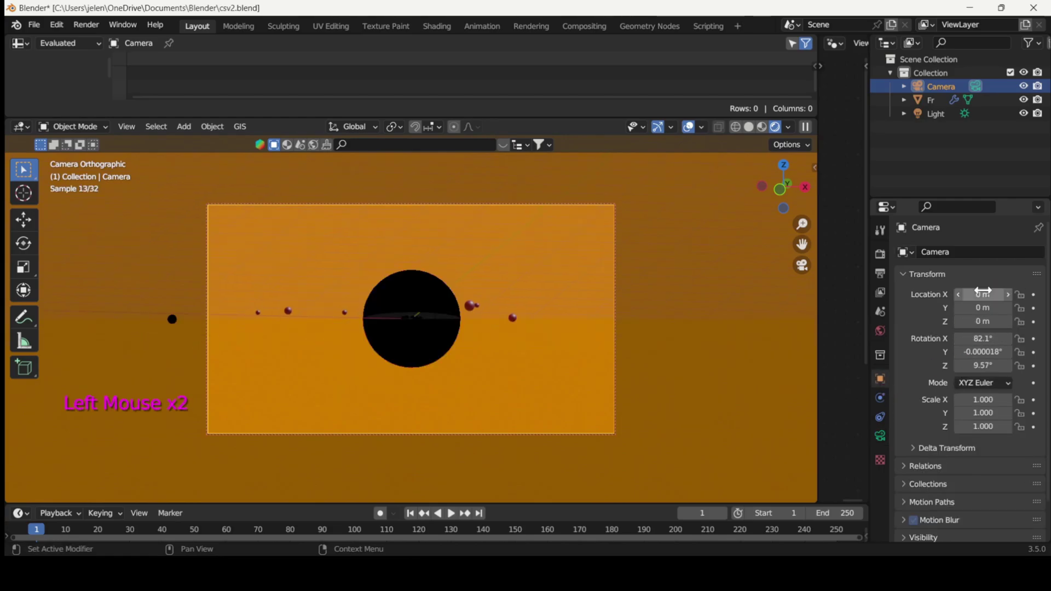
Set the camera's rotation to 90°, 0°, 0° and move it to about -69.13 m on Y.
click(983, 352)
click(983, 366)
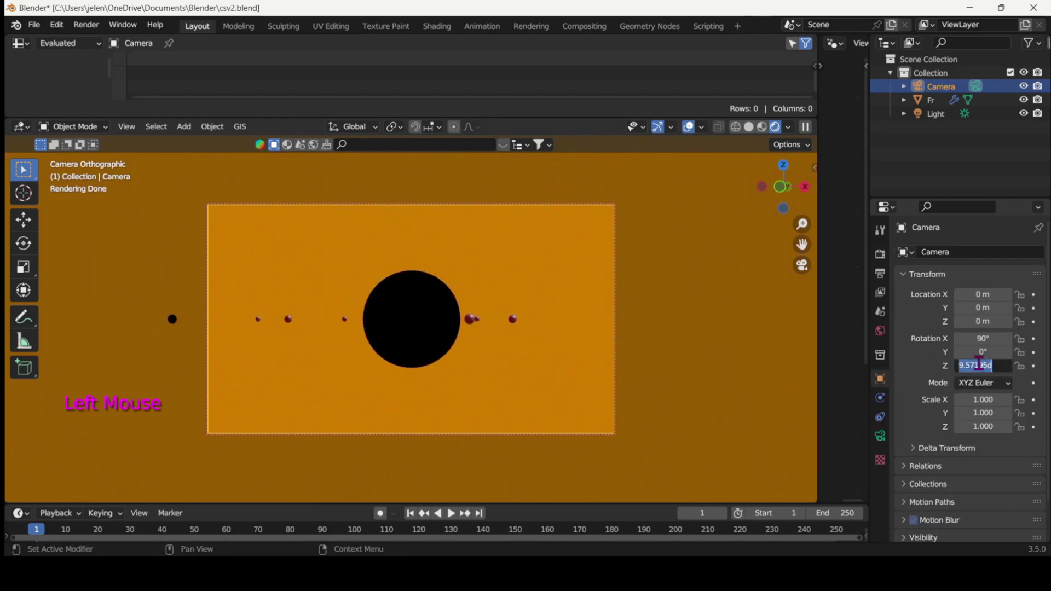
text(0)
key(Return)
drag(982, 307, 949, 307)
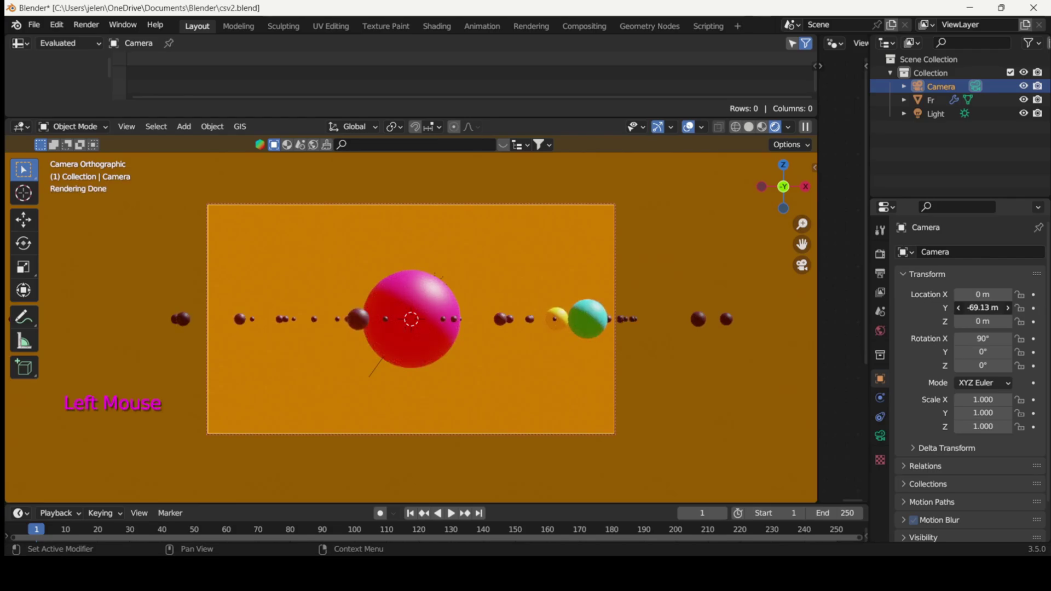
Shift the camera to about X 5.4, Y -69.9, Z 1.64 m, turn it to Z -3.2° and restore X rotation to 90°, Y to 0°.
mouse_move(803, 243)
mouse_down()
mouse_move(764, 248)
mouse_move(802, 244)
mouse_up()
mouse_move(783, 188)
mouse_down()
mouse_move(756, 202)
mouse_move(787, 188)
mouse_up()
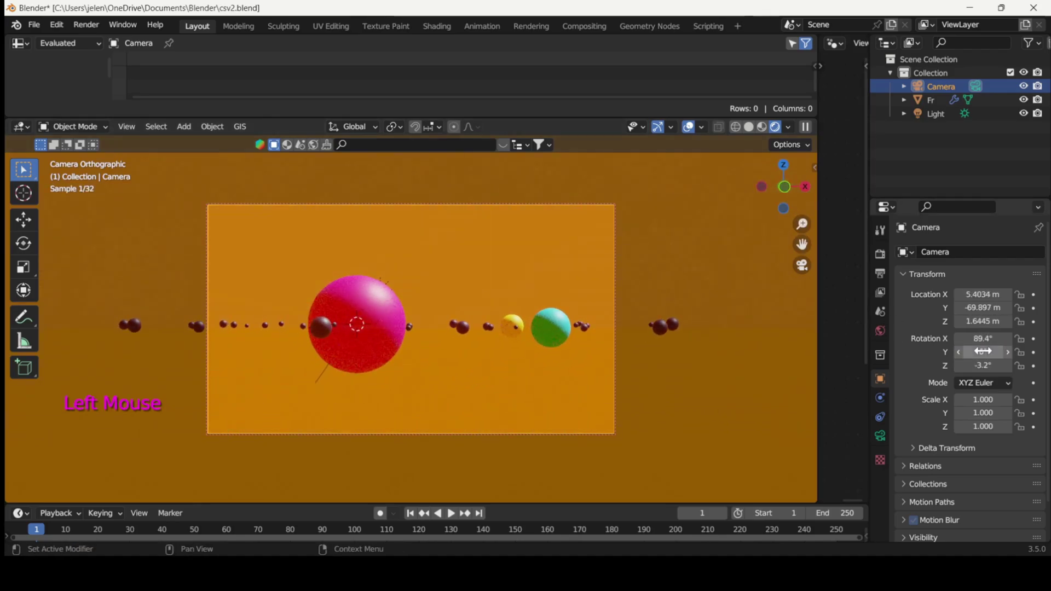
key(Return)
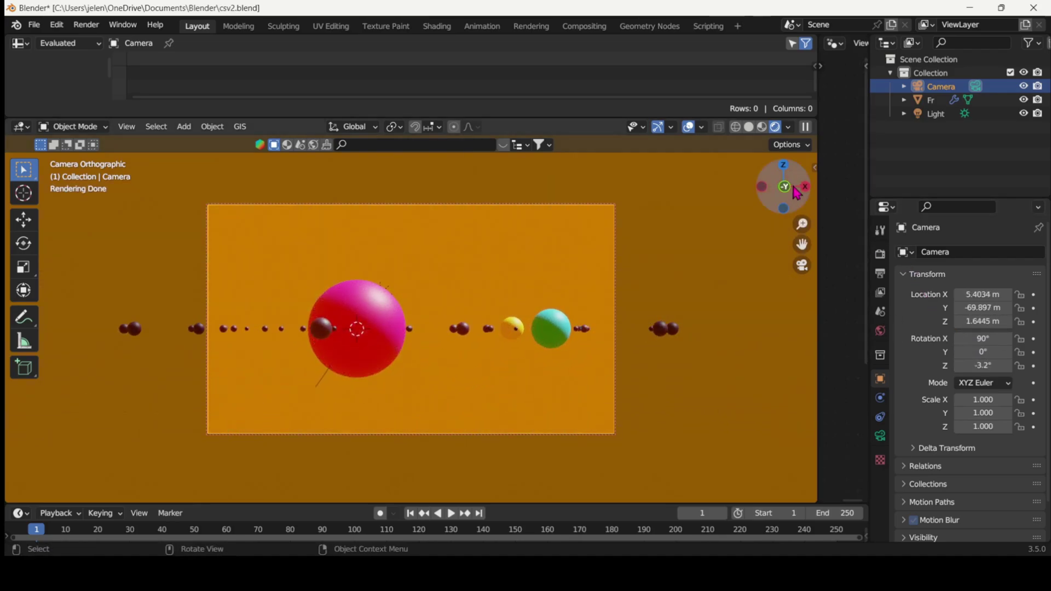
Zoom the camera view in and reduce the camera's orthographic scale to about 17.614.
drag(802, 224, 802, 243)
click(879, 435)
drag(986, 317, 770, 318)
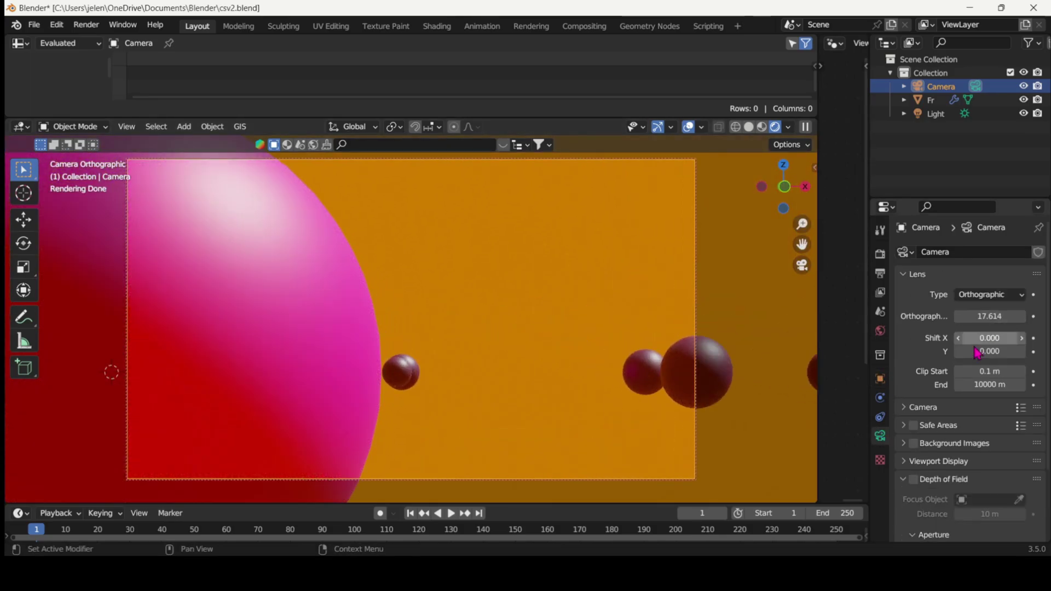
Reframe the camera on the yellow City 3 and cyan City 2 spheres and turn it around them.
drag(801, 244, 218, 191)
drag(339, 246, 349, 247)
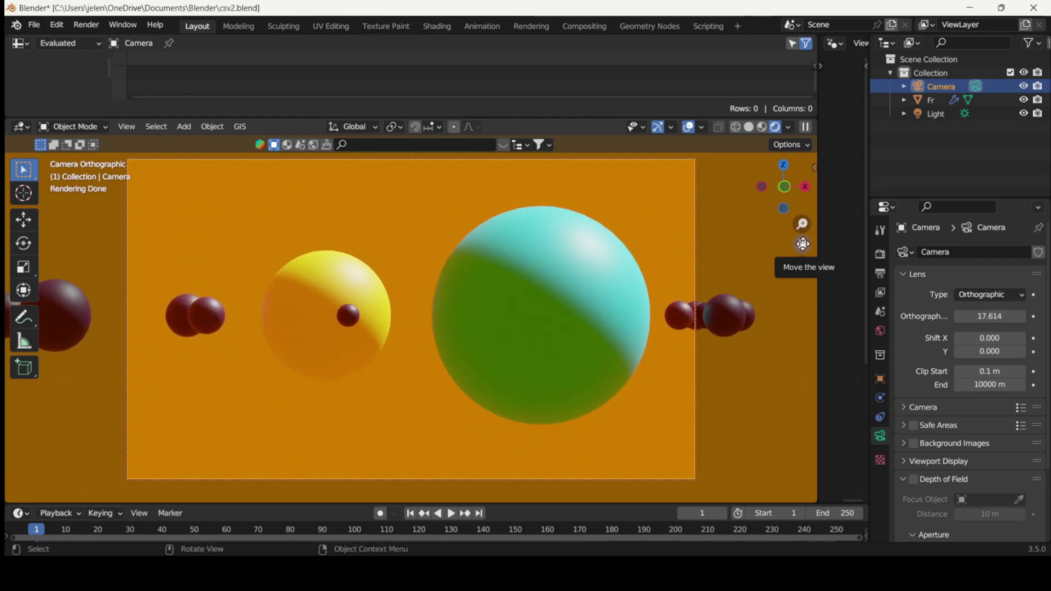
drag(784, 186, 729, 190)
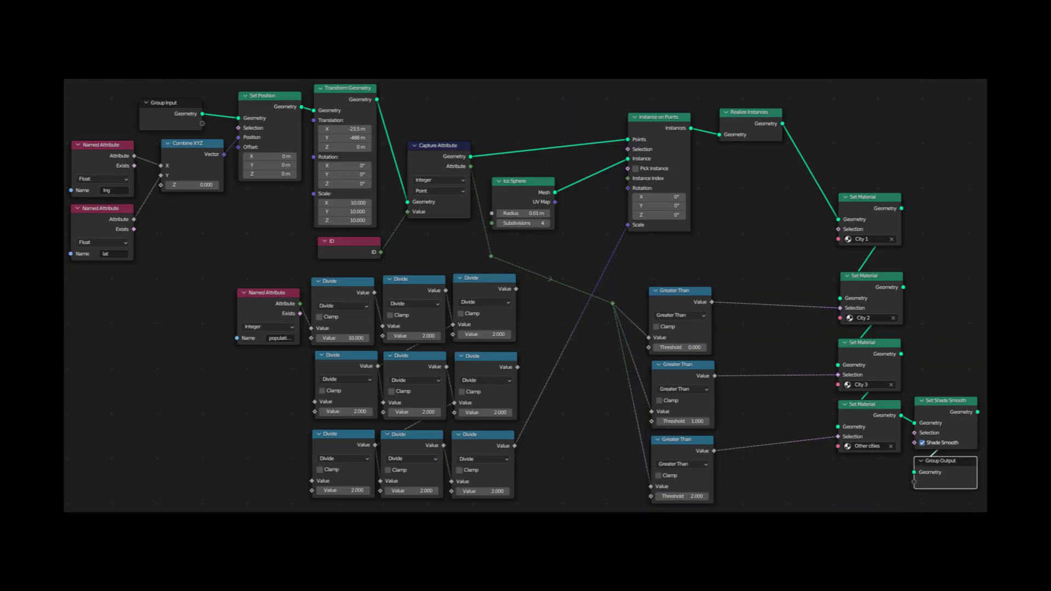